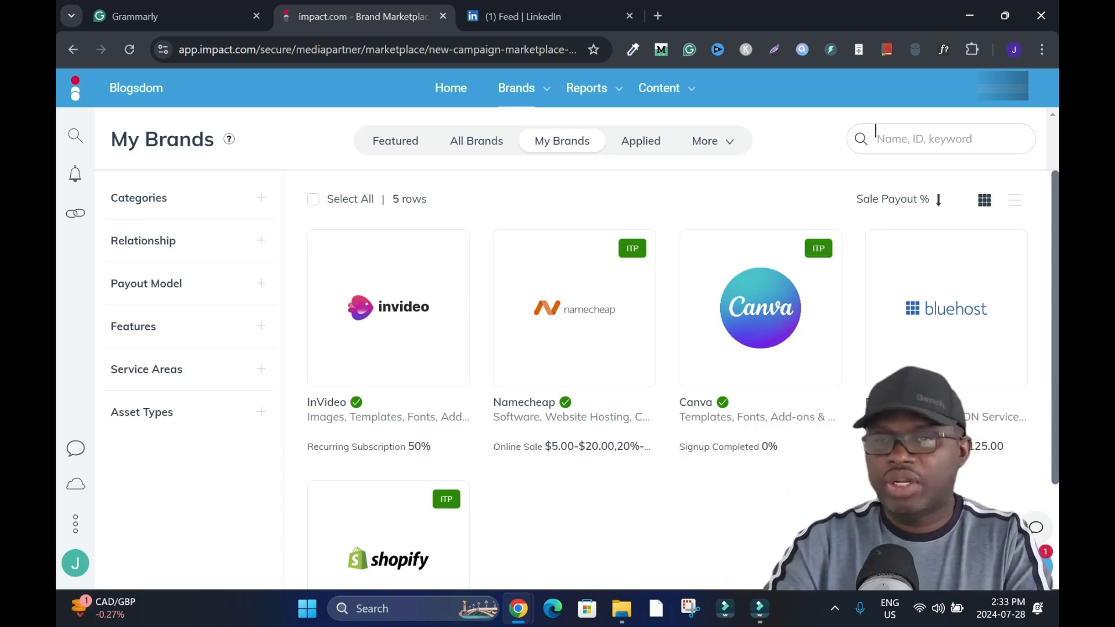
# - Open the link creation form for the Canva brand and close it without creating a link
pyautogui.moveTo(718, 445)
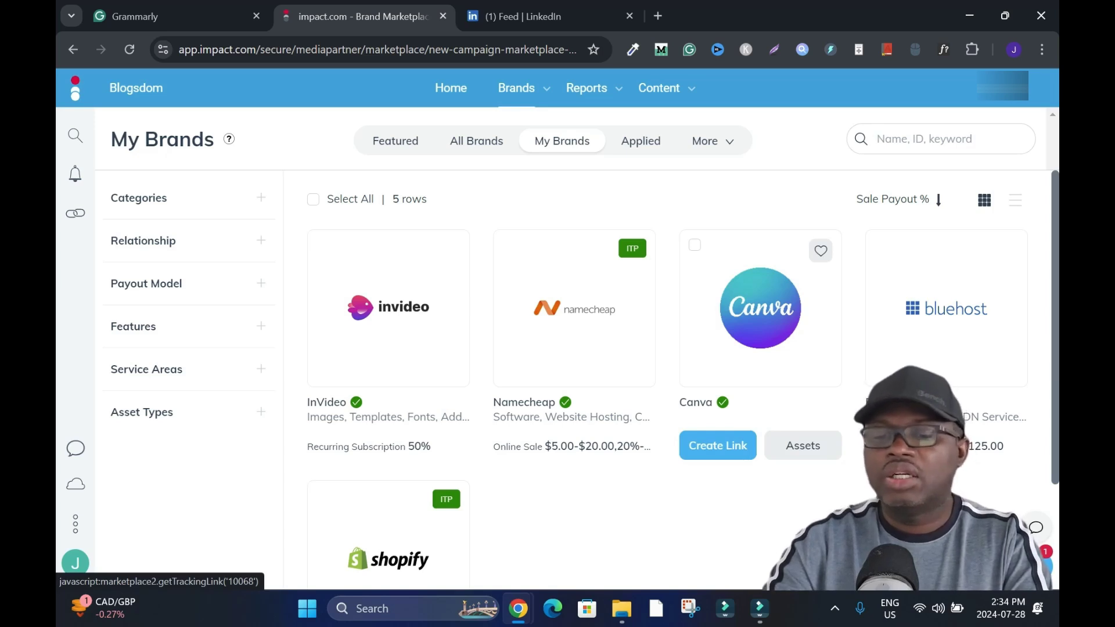
pyautogui.click(718, 445)
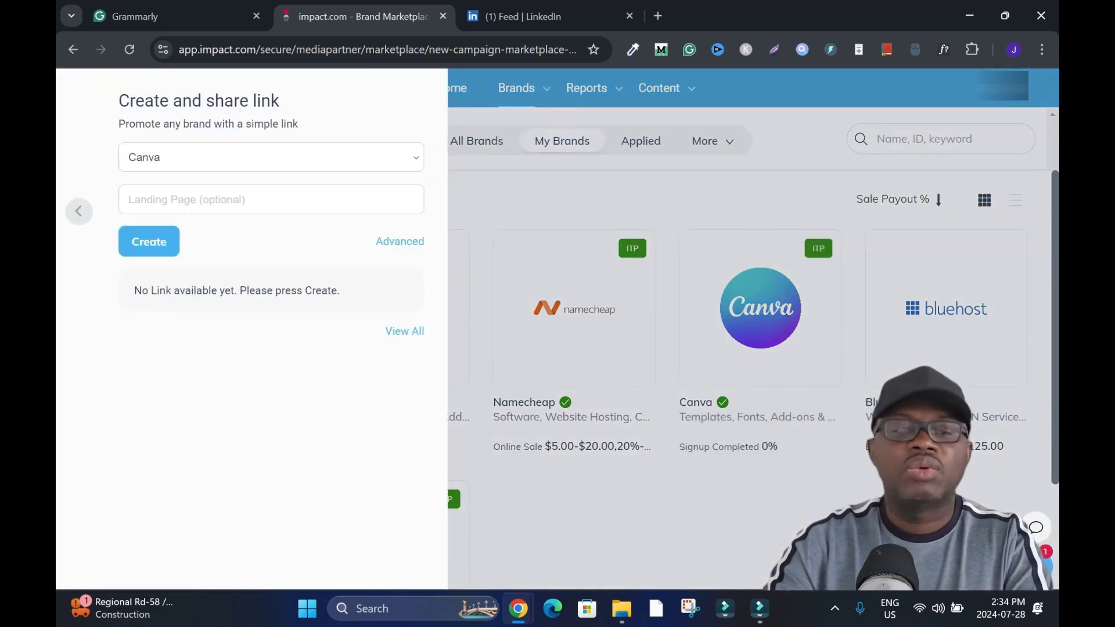
pyautogui.click(79, 211)
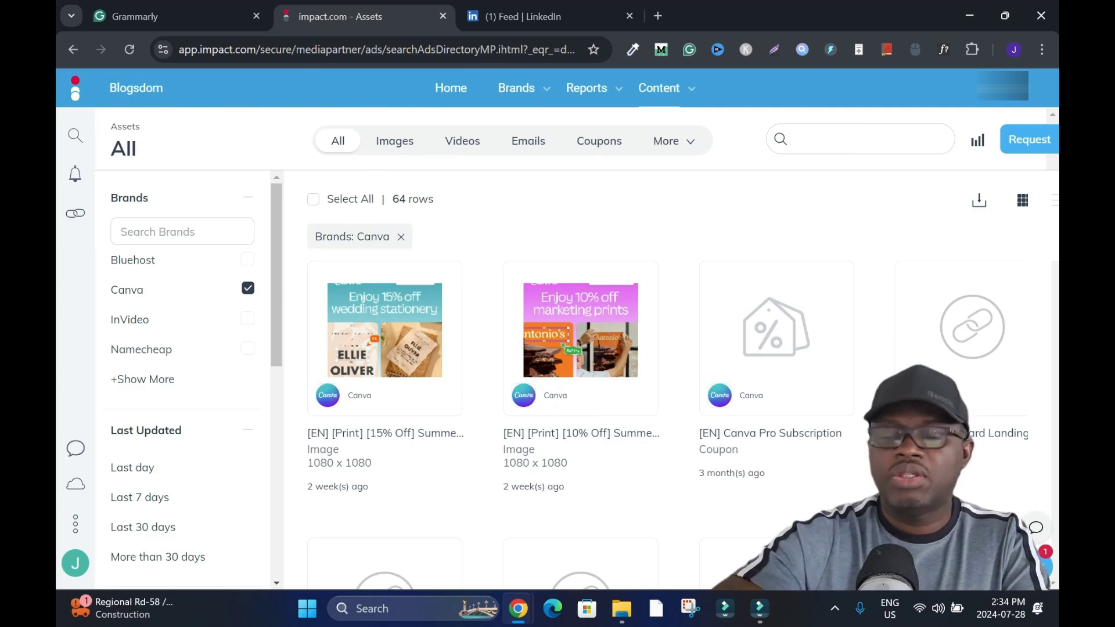
# - Find the LinkedIn banner templates landing page among Canva's assets and display its tracking link
pyautogui.scroll(-2, 668, 377)
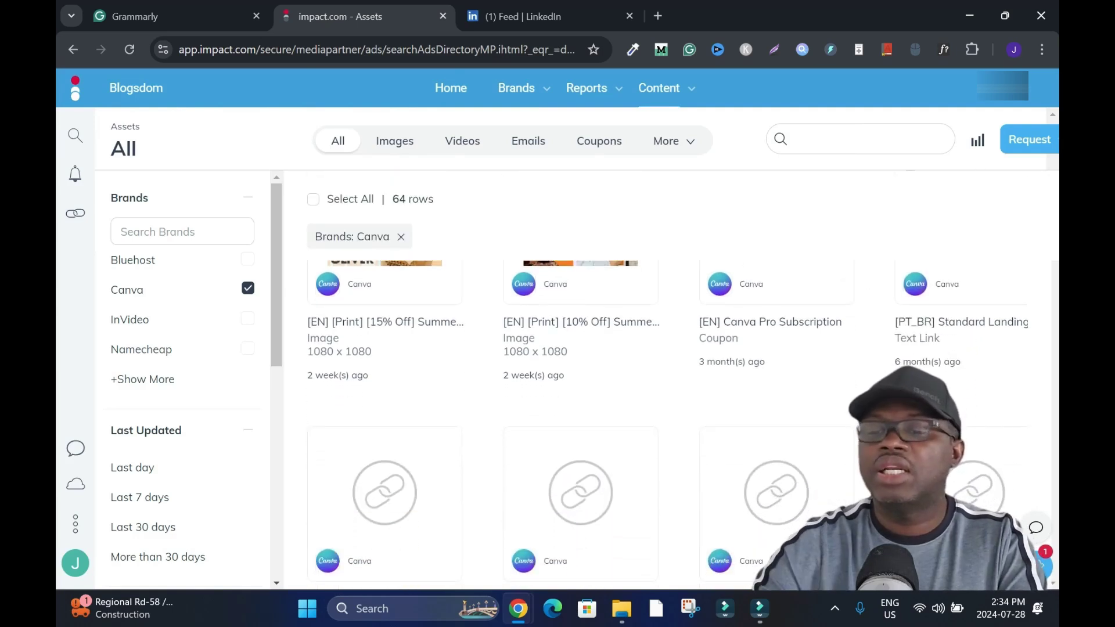
pyautogui.scroll(-3, 383, 348)
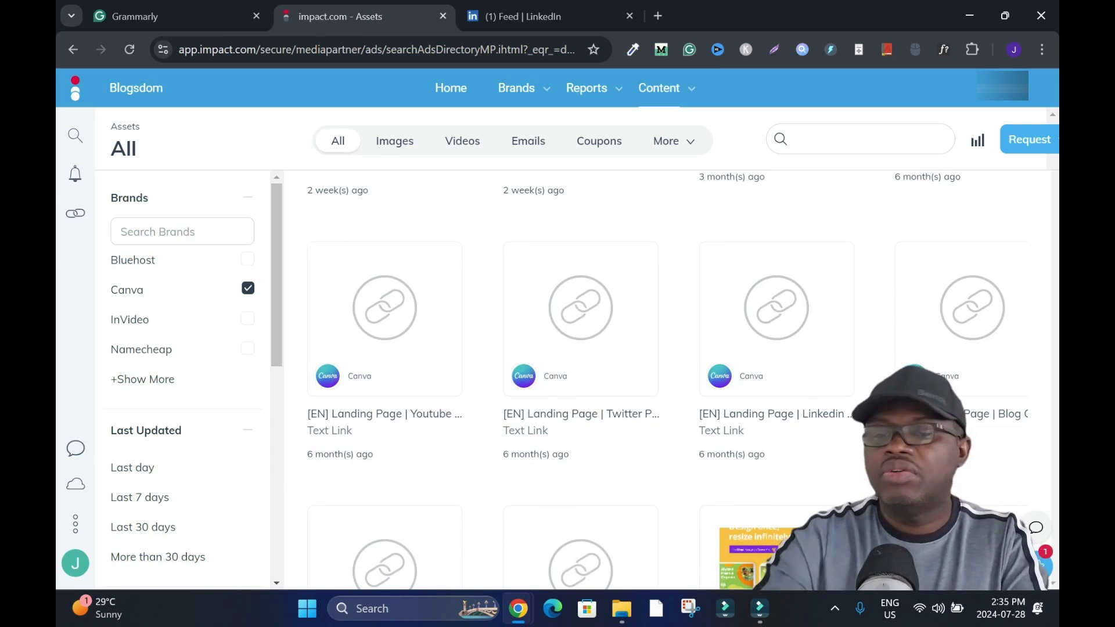
pyautogui.scroll(5, 871, 325)
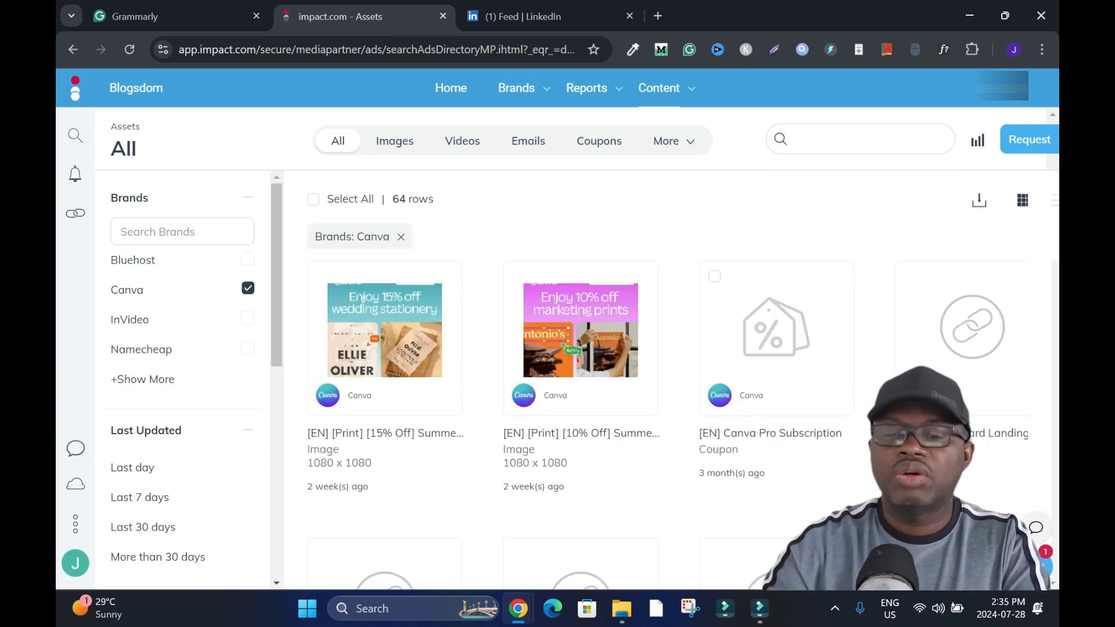
pyautogui.scroll(-5, 778, 325)
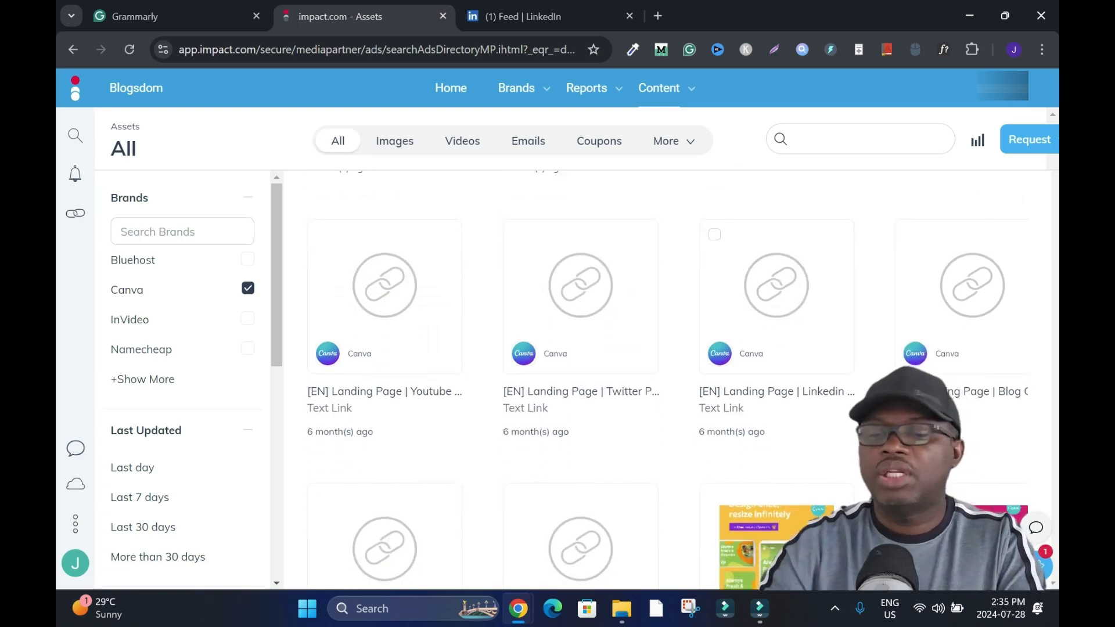
pyautogui.click(776, 291)
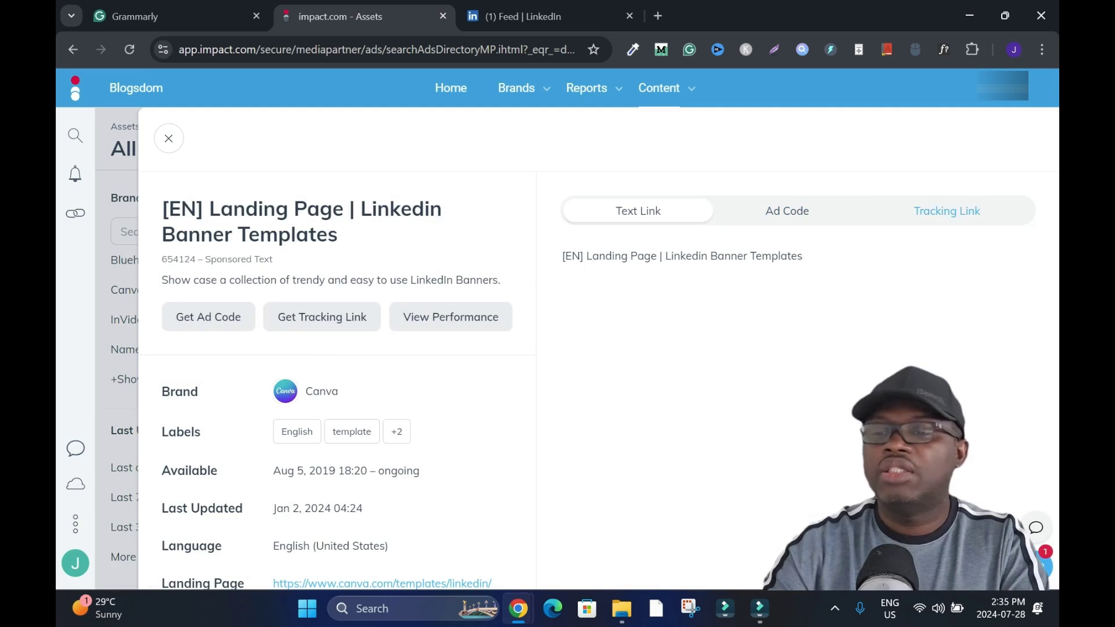
pyautogui.click(947, 211)
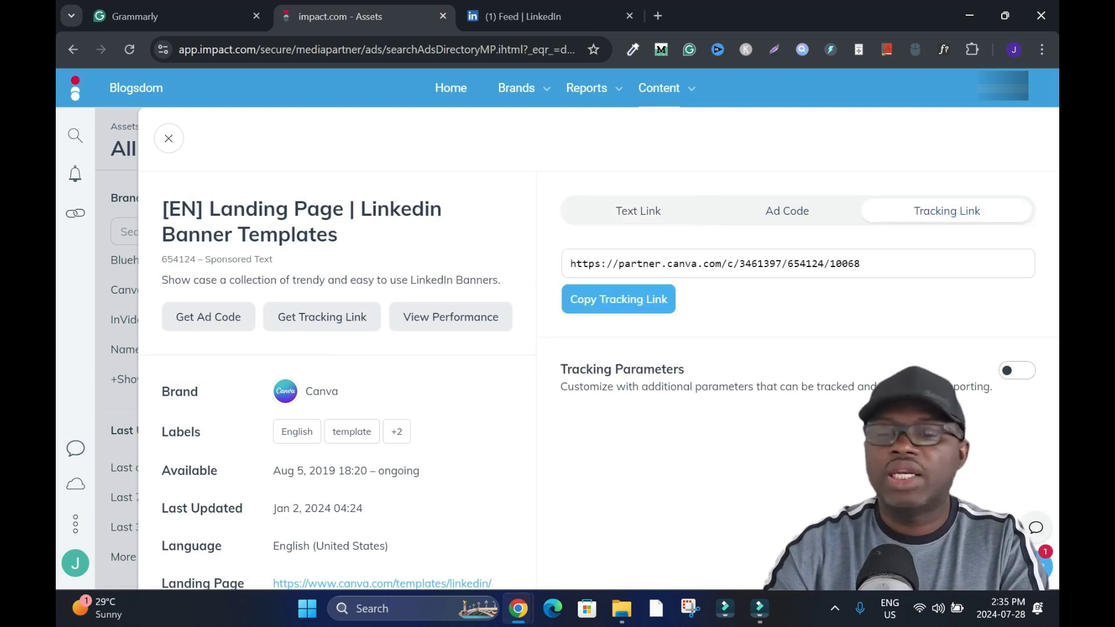
# - Copy the tracking link of the LinkedIn banner templates asset
pyautogui.click(618, 299)
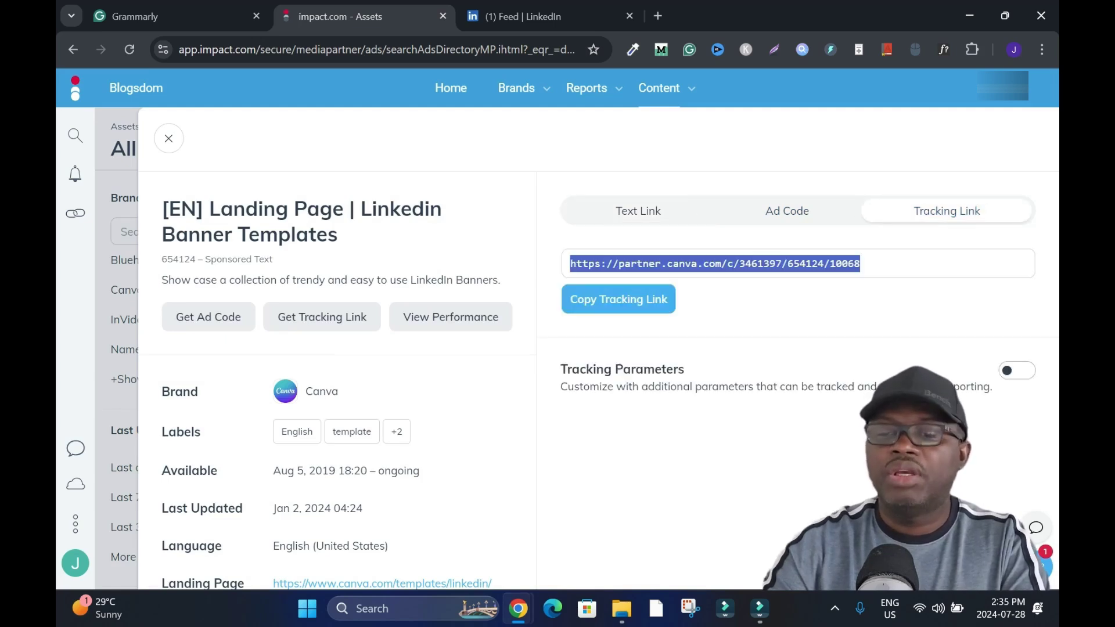
pyautogui.rightClick(659, 265)
pyautogui.click(860, 263)
pyautogui.moveTo(859, 264); pyautogui.dragTo(570, 264)
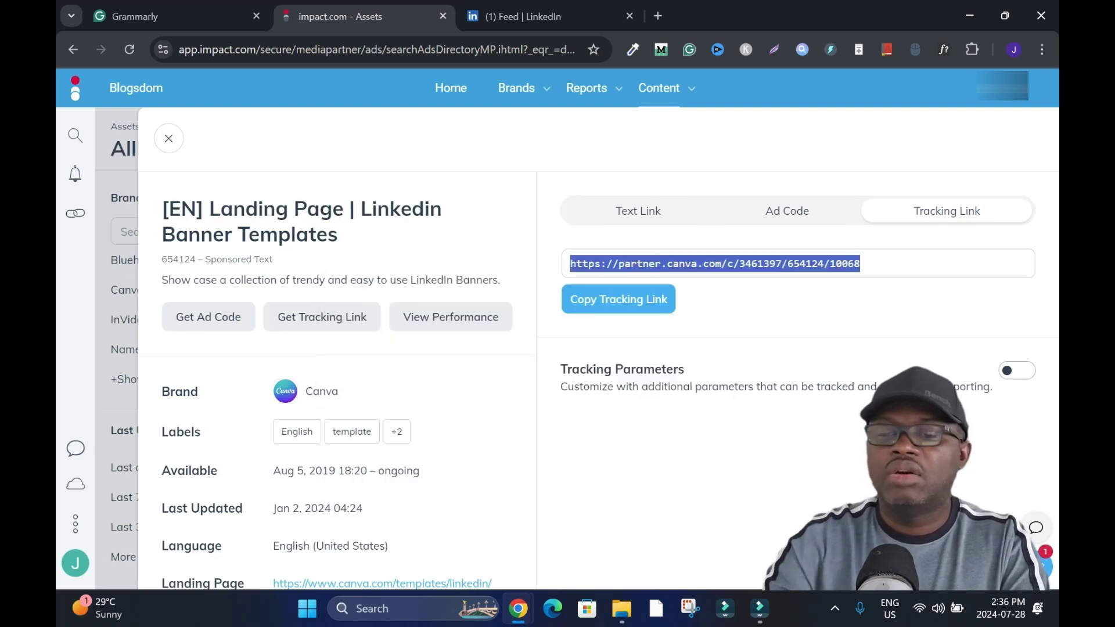
pyautogui.rightClick(685, 264)
pyautogui.click(337, 278)
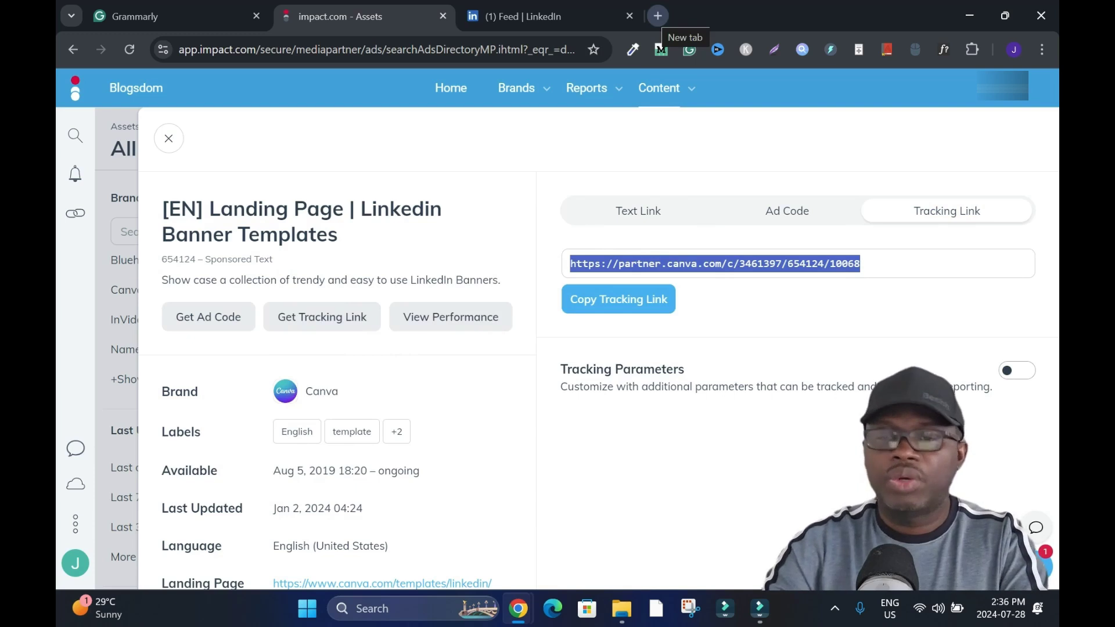
# - Open an incognito browser window and load the copied Canva tracking link in it
pyautogui.click(658, 15)
pyautogui.hotkey('ctrl', 'shift', 'n')
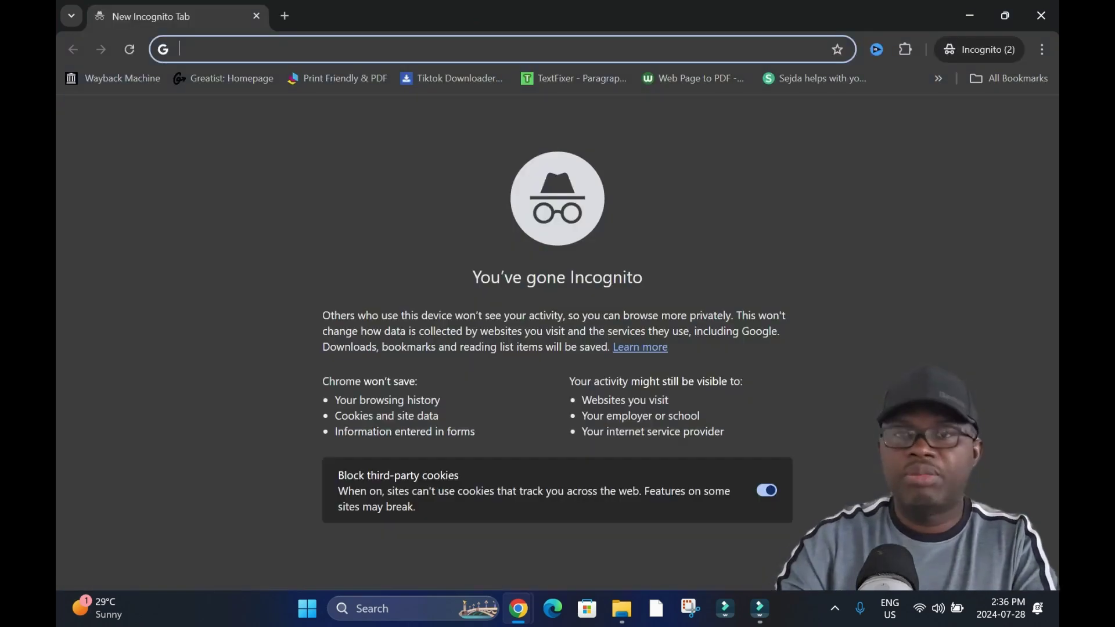
pyautogui.hotkey('ctrl', 'v')
pyautogui.press('Return')
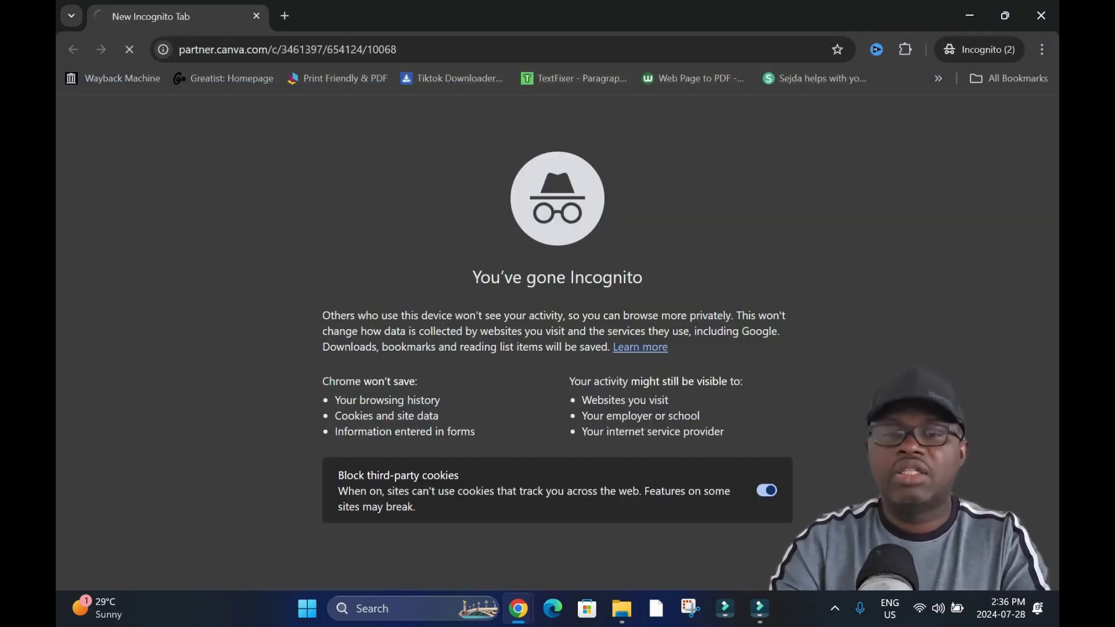
# - Examine the LinkedIn templates page behind the tracking link, including its template gallery and web address
pyautogui.scroll(-10, 558, 279)
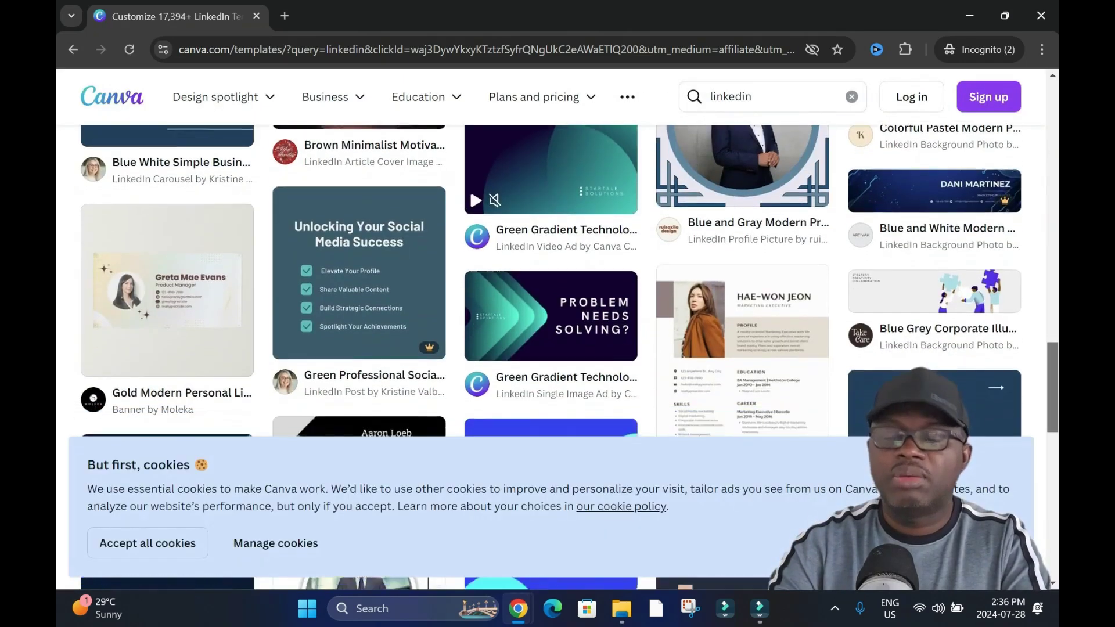
pyautogui.scroll(-6, 557, 279)
pyautogui.scroll(-3, 598, 312)
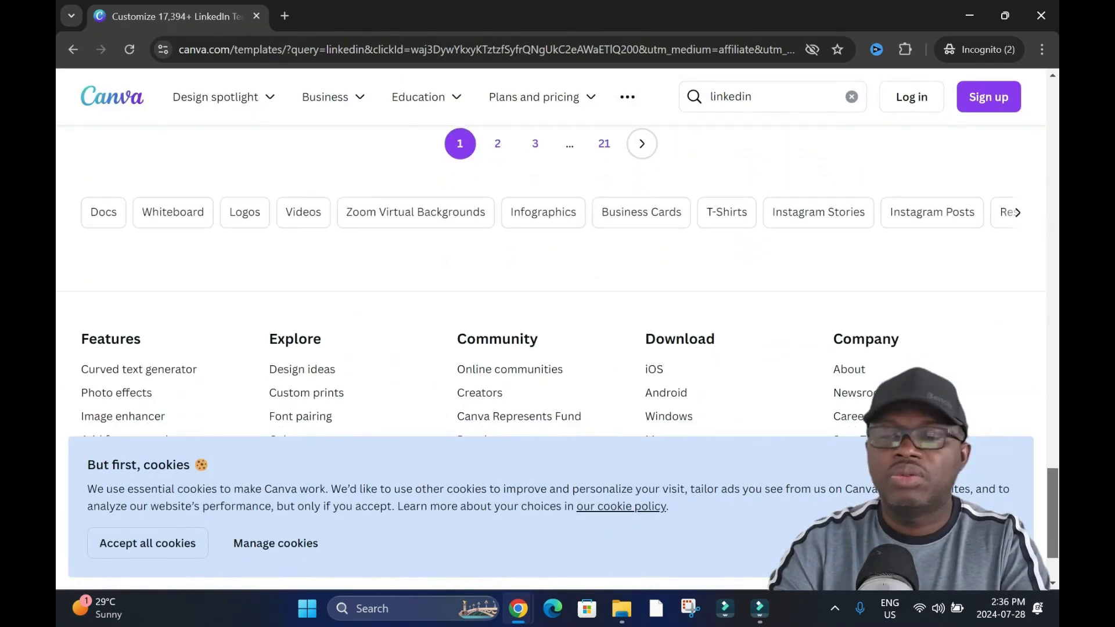
pyautogui.scroll(15, 598, 312)
pyautogui.scroll(-3, 598, 312)
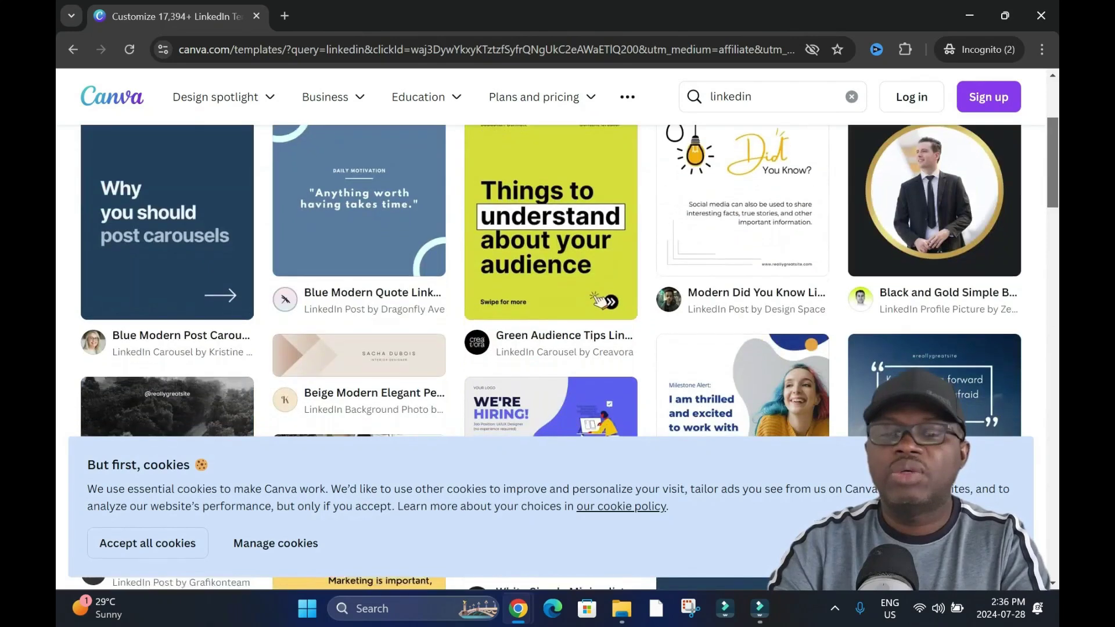
pyautogui.scroll(-2, 598, 312)
pyautogui.scroll(5, 598, 312)
pyautogui.moveTo(180, 49); pyautogui.dragTo(493, 50)
pyautogui.click(316, 186)
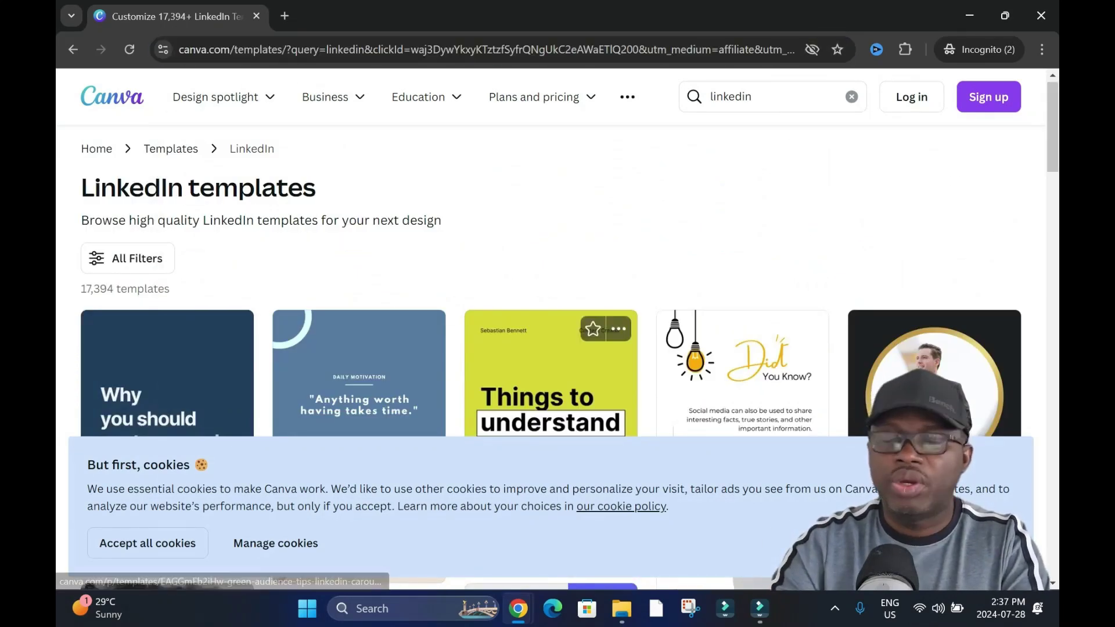
# - Return to the incognito window with the Canva templates and open the canva.com home page in a new tab
pyautogui.moveTo(519, 608)
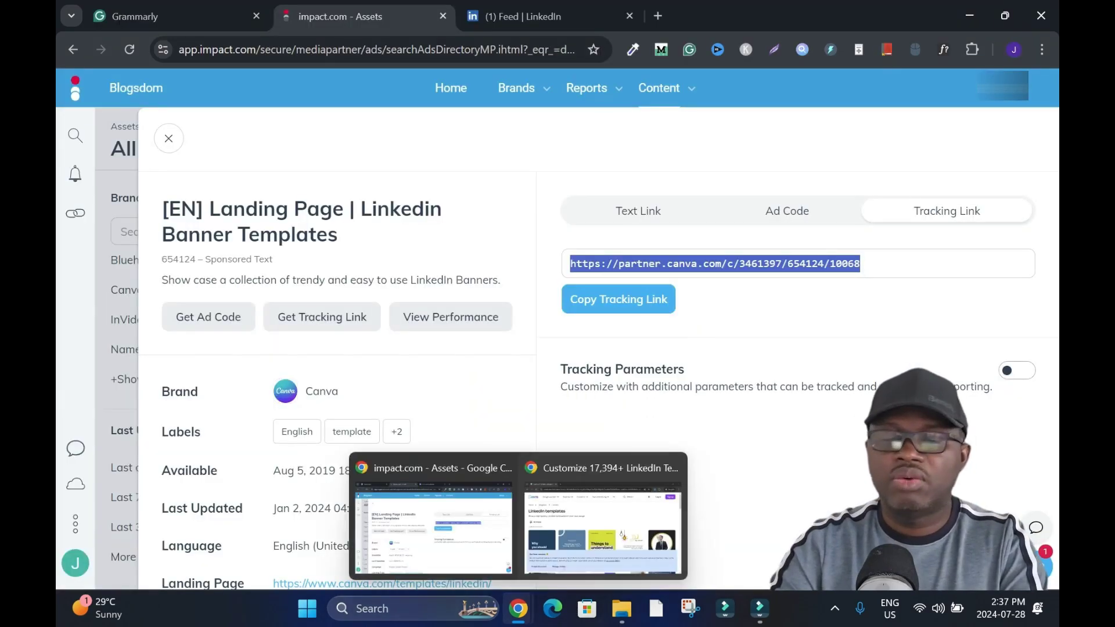
pyautogui.click(604, 523)
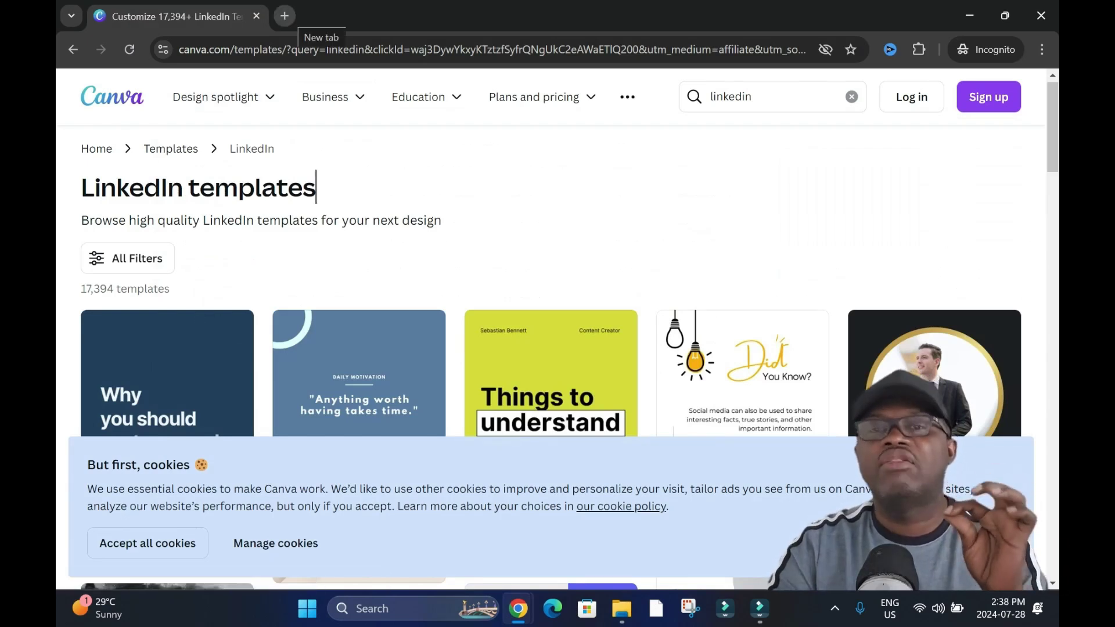
pyautogui.moveTo(325, 97)
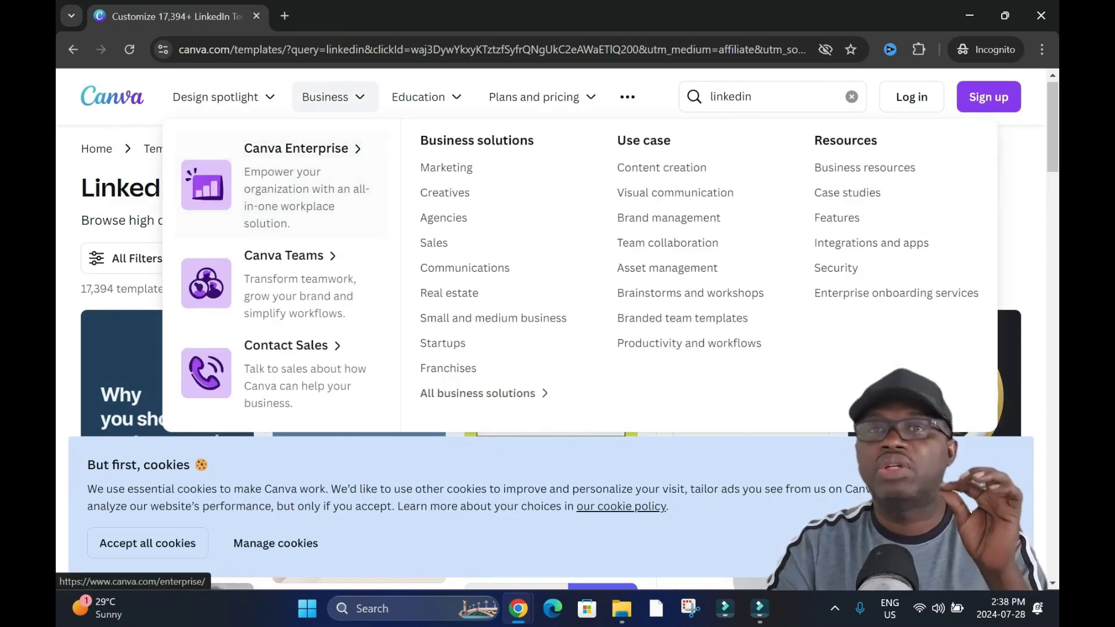
pyautogui.click(296, 149)
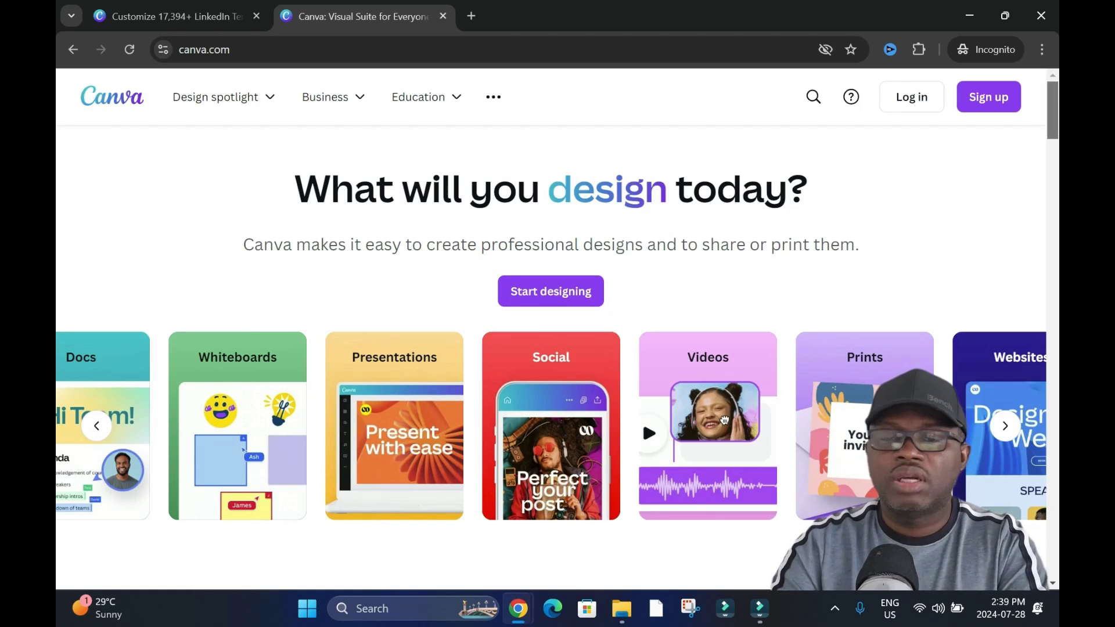
# - Examine the Canva home page's design types, plans, collaboration and print features, template gallery and team features
pyautogui.scroll(-1, 724, 420)
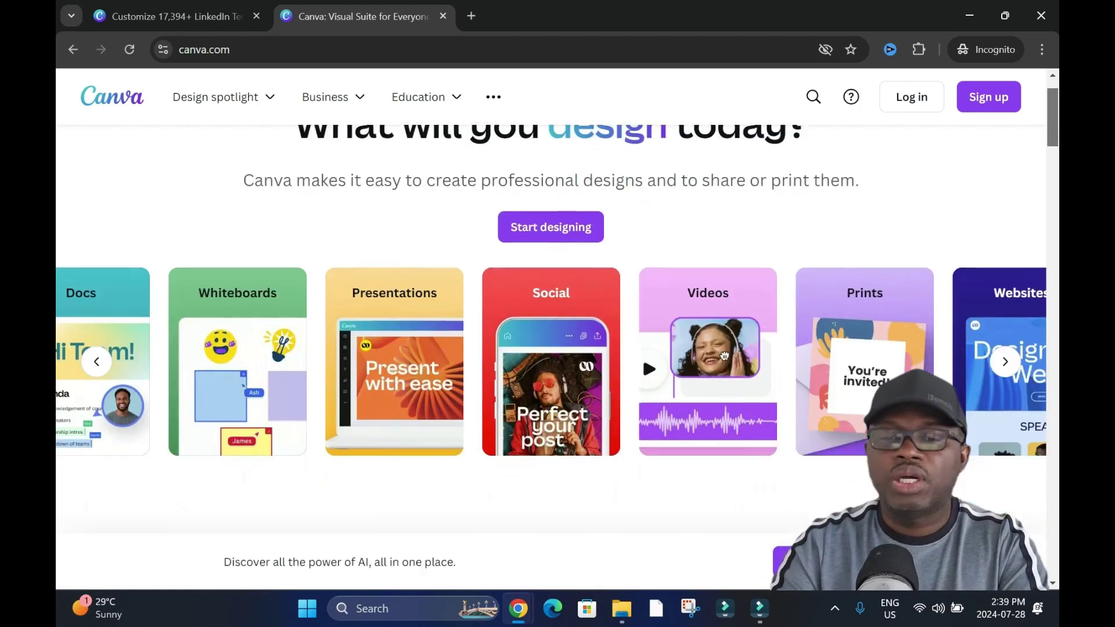
pyautogui.scroll(1, 724, 380)
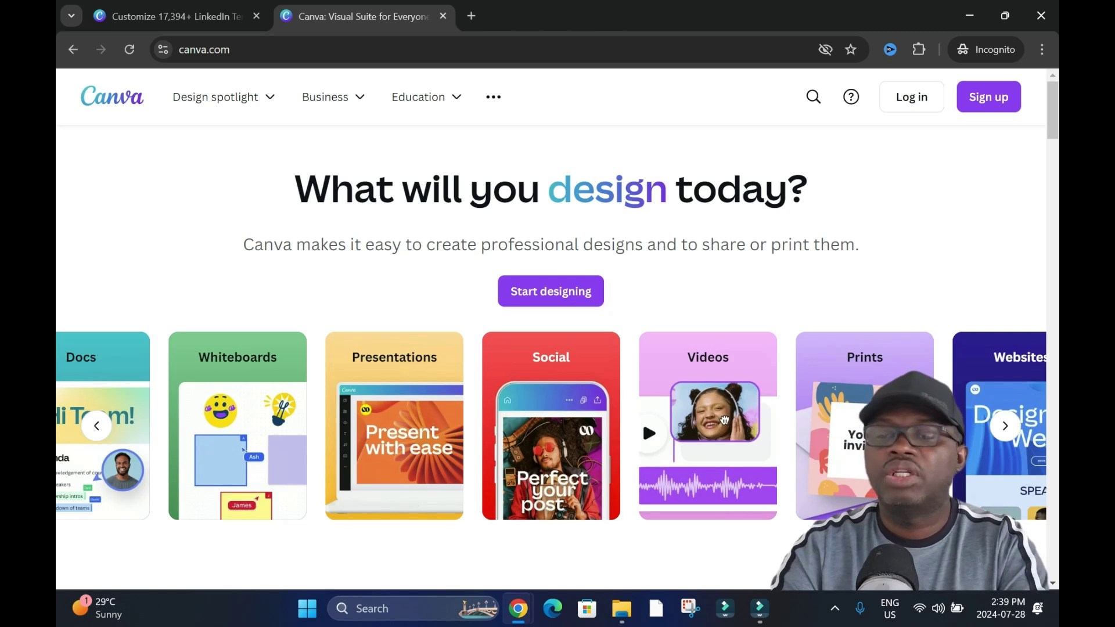
pyautogui.scroll(-5, 724, 419)
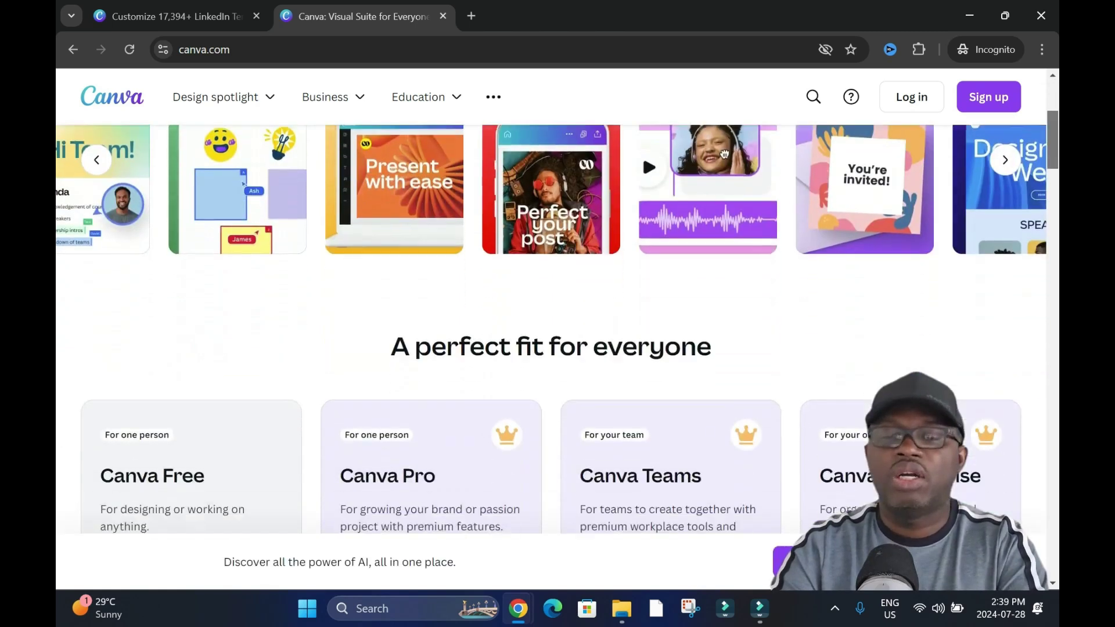
pyautogui.scroll(-4, 570, 329)
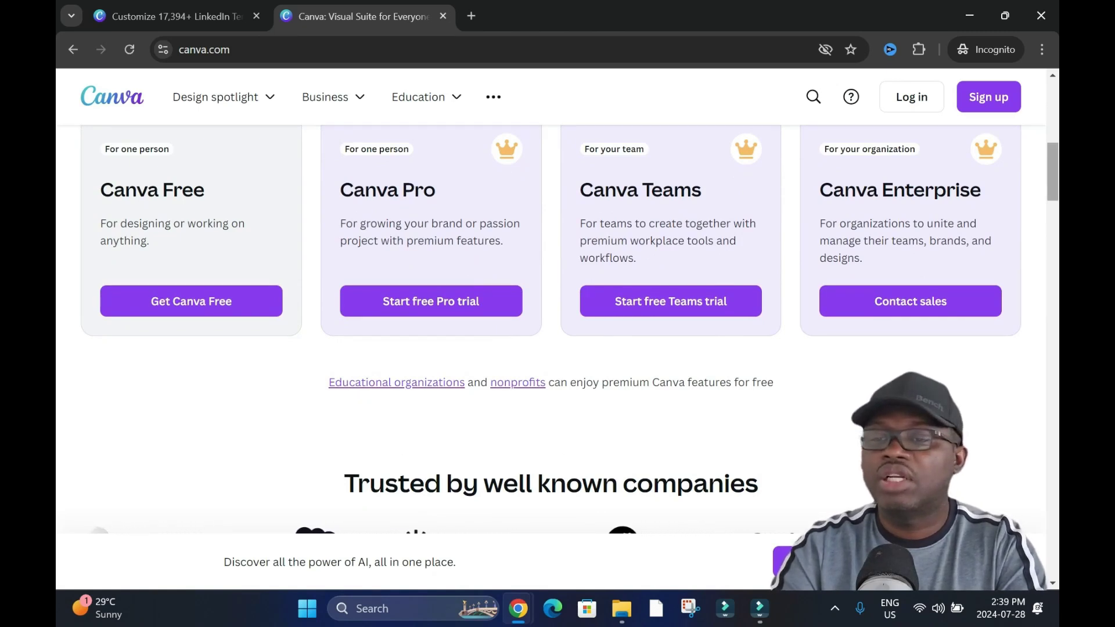
pyautogui.scroll(-2, 557, 329)
pyautogui.scroll(-10, 557, 329)
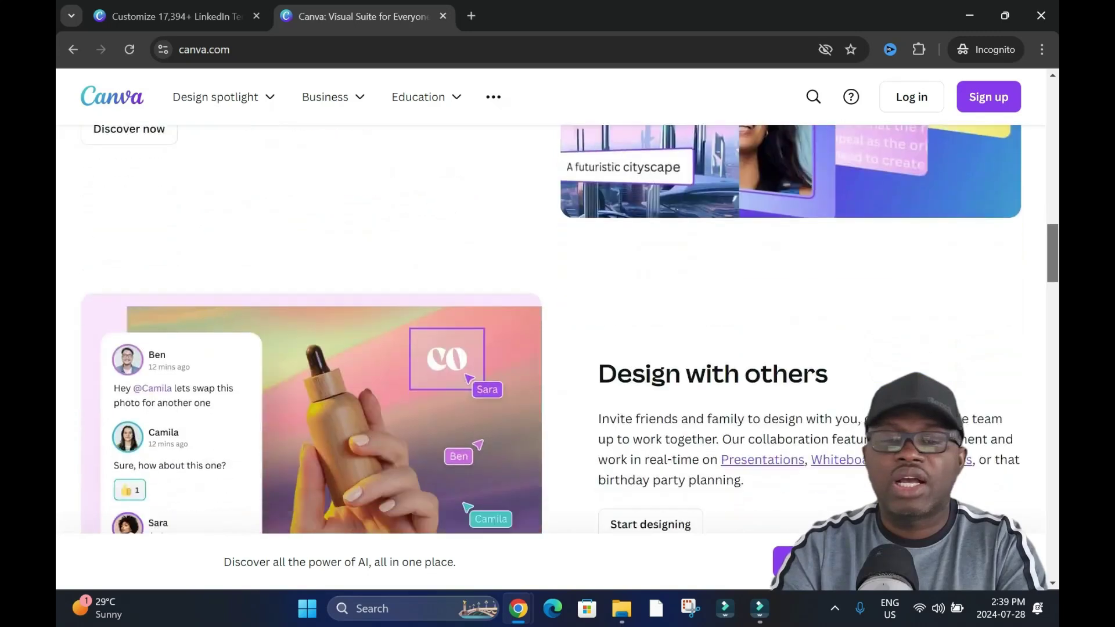
pyautogui.scroll(-4, 557, 329)
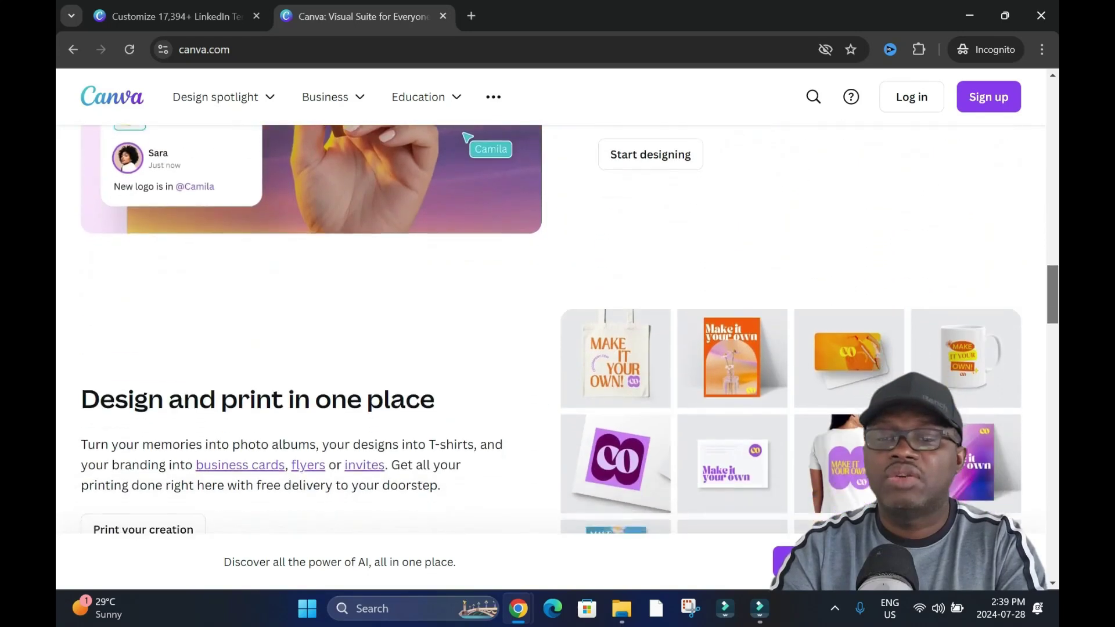
pyautogui.scroll(6, 557, 329)
pyautogui.scroll(4, 557, 330)
pyautogui.scroll(-6, 557, 329)
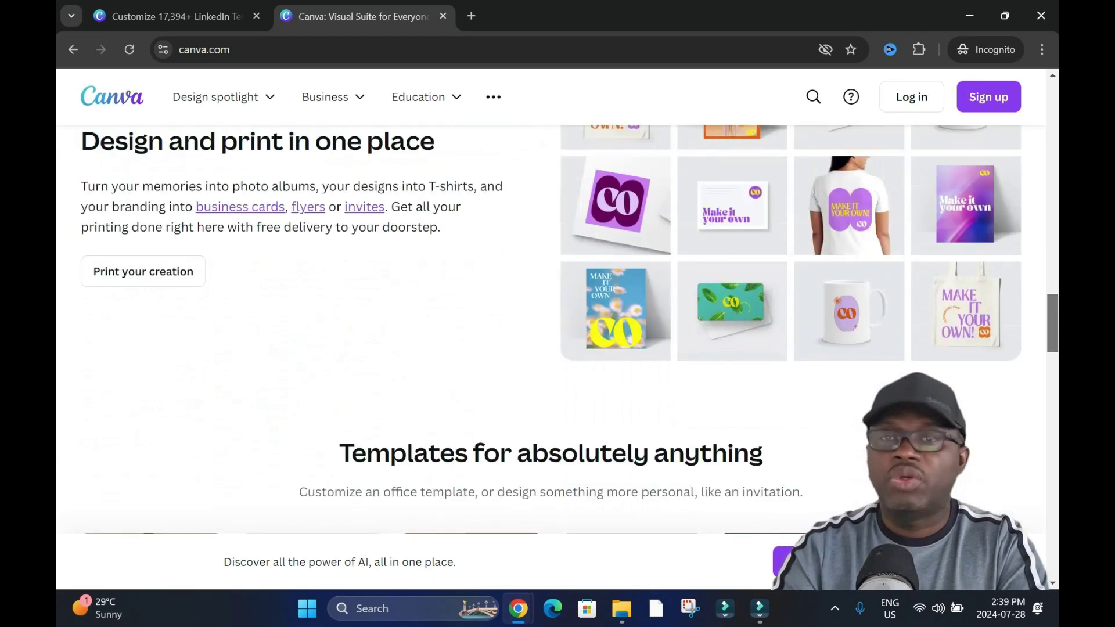
pyautogui.scroll(-12, 558, 329)
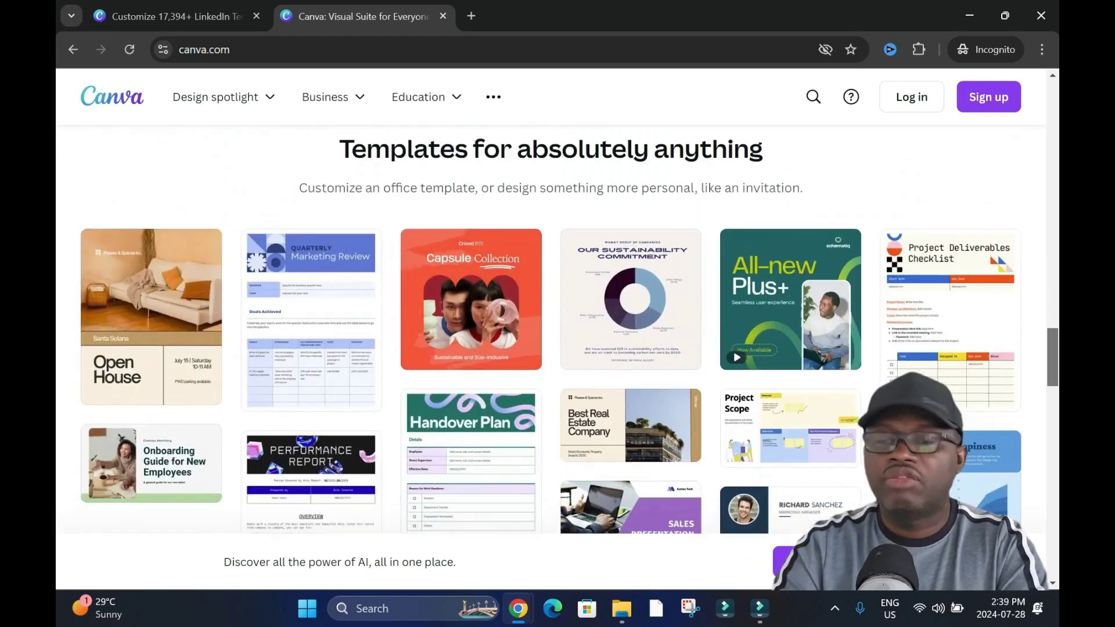
pyautogui.scroll(-6, 557, 329)
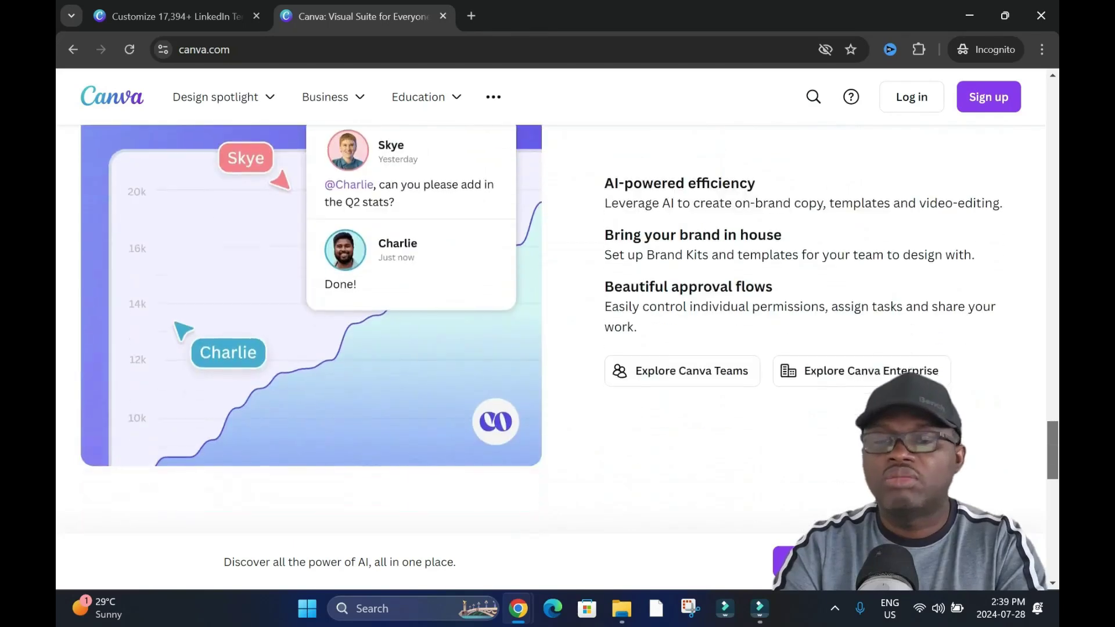
# - Go back to the home page's AI section and open the Magic Studio page from it
pyautogui.scroll(15, 557, 329)
pyautogui.scroll(3, 558, 329)
pyautogui.scroll(-2, 557, 329)
pyautogui.click(130, 408)
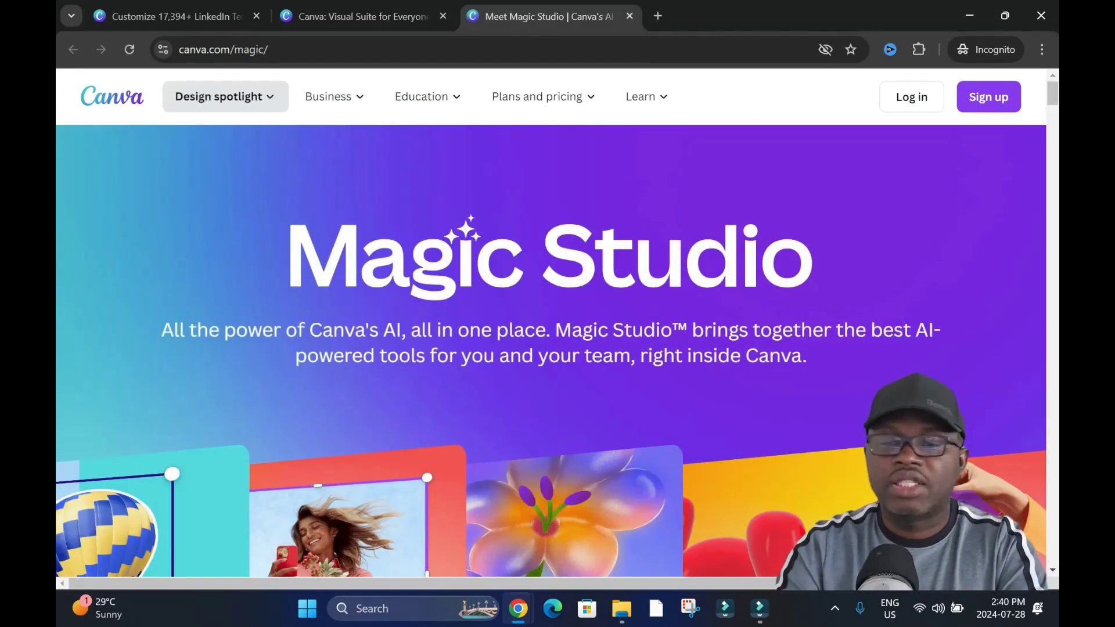
# - Examine the Magic Studio page's AI tools, feature cards, benefits by audience, and plans and pricing section
pyautogui.tripleClick(643, 330)
pyautogui.click(644, 329)
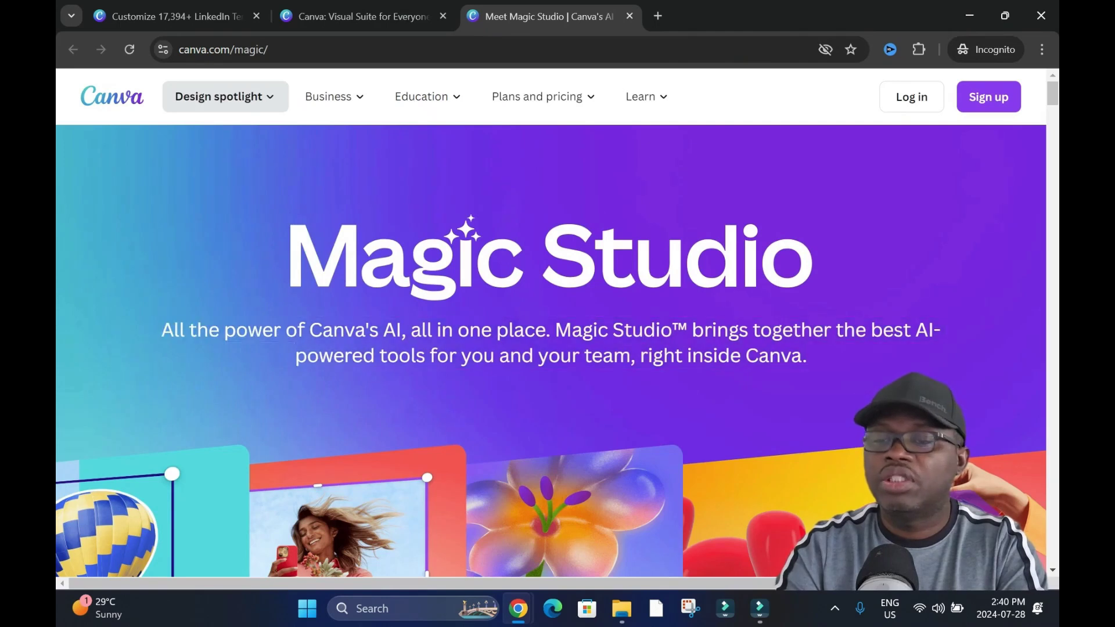
pyautogui.scroll(-8, 644, 330)
pyautogui.scroll(-2, 643, 330)
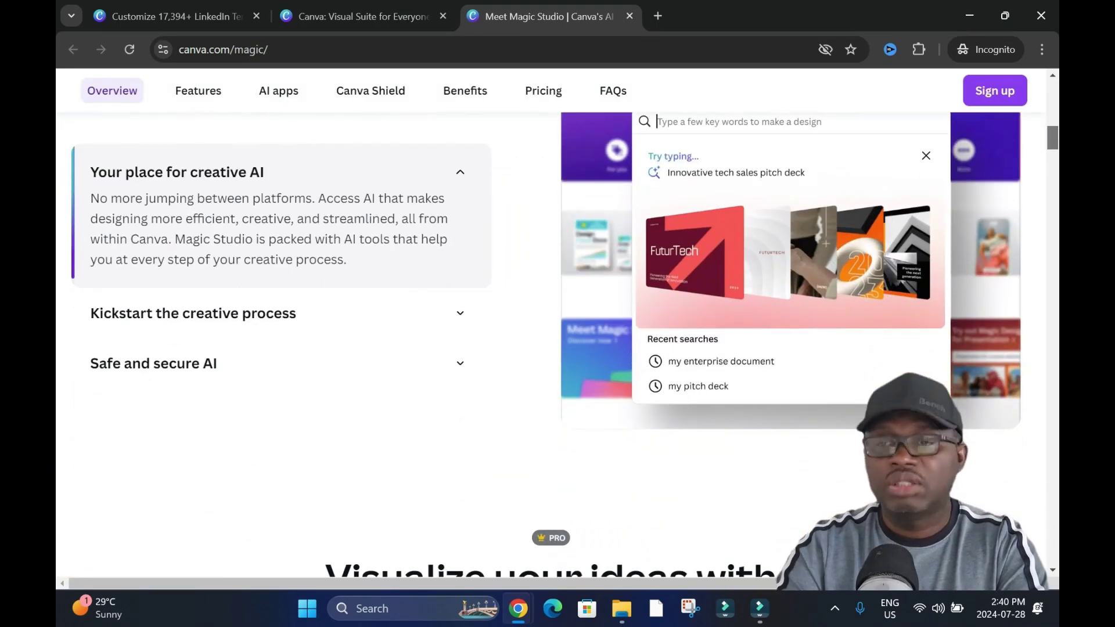
pyautogui.scroll(-10, 643, 330)
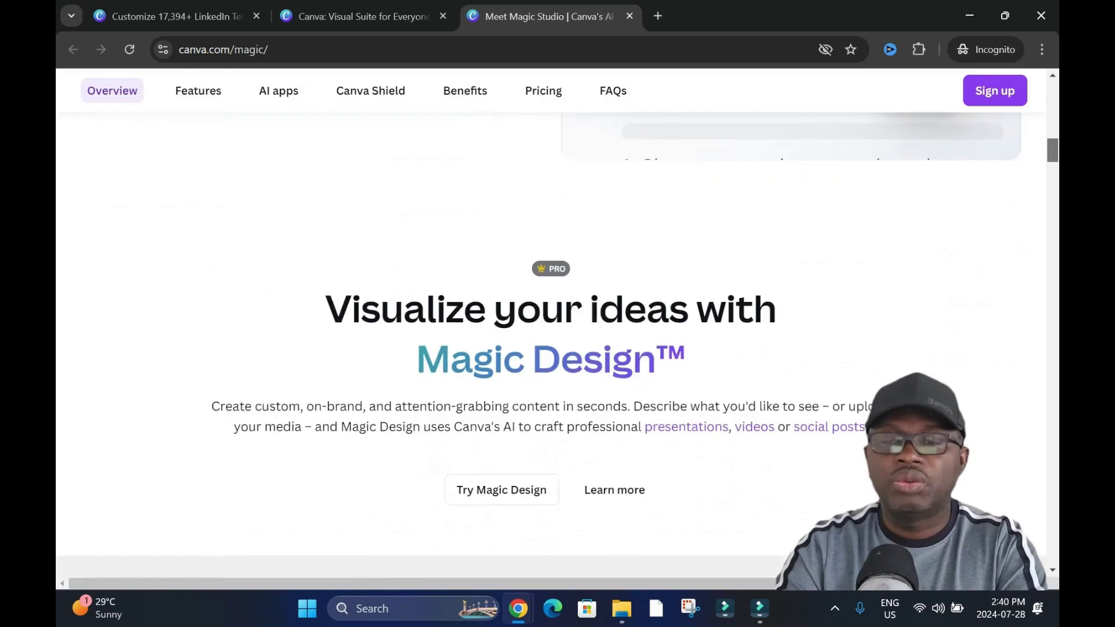
pyautogui.scroll(-15, 644, 329)
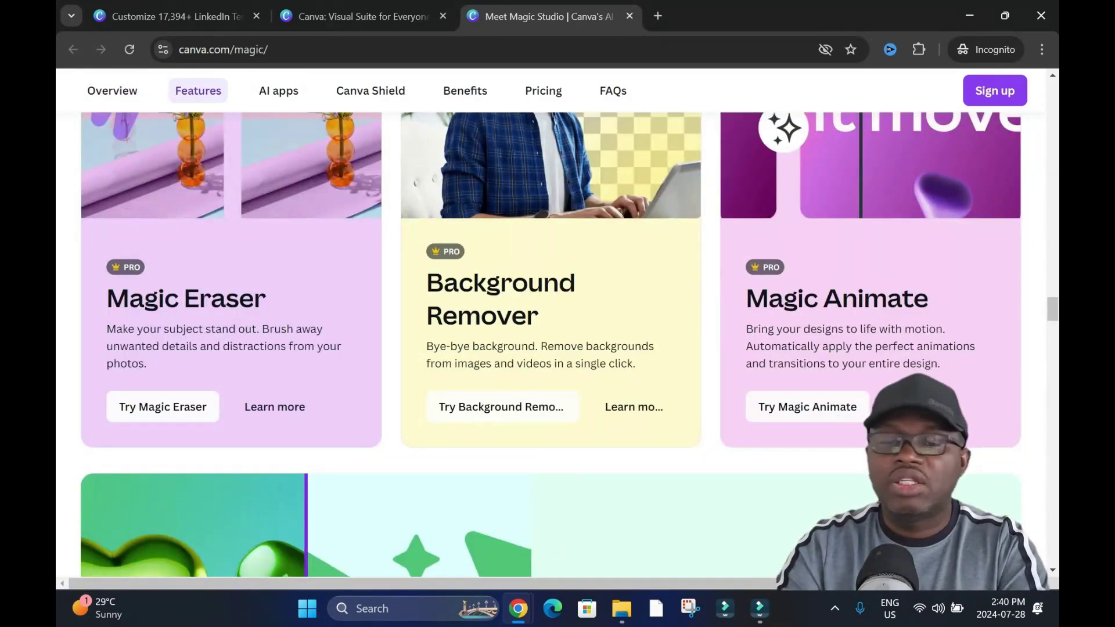
pyautogui.scroll(-20, 643, 330)
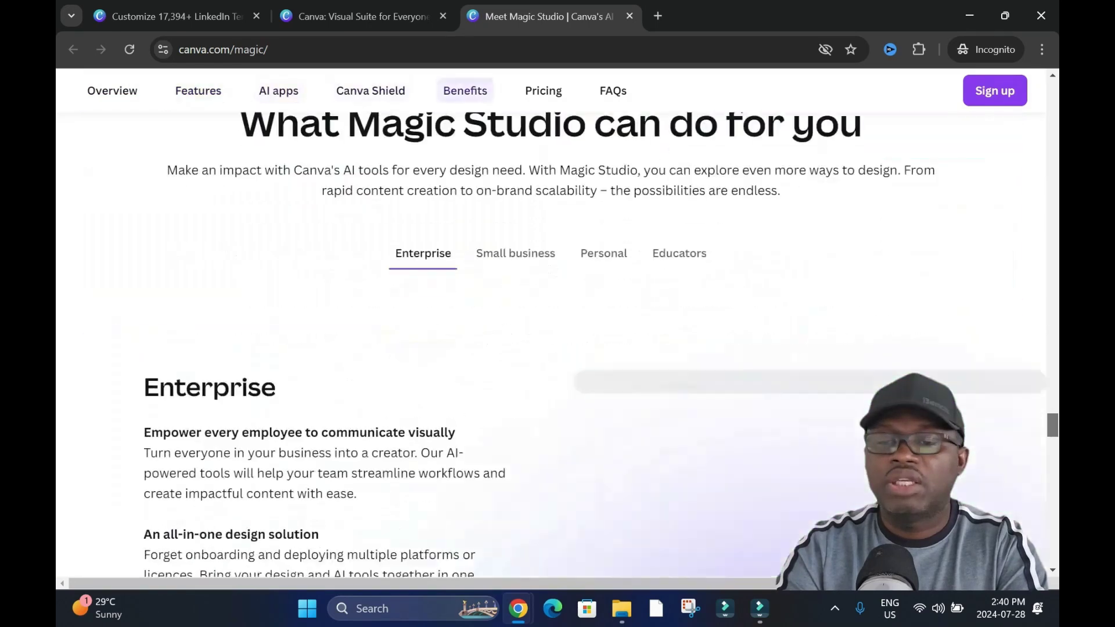
pyautogui.scroll(15, 552, 343)
pyautogui.scroll(-10, 552, 343)
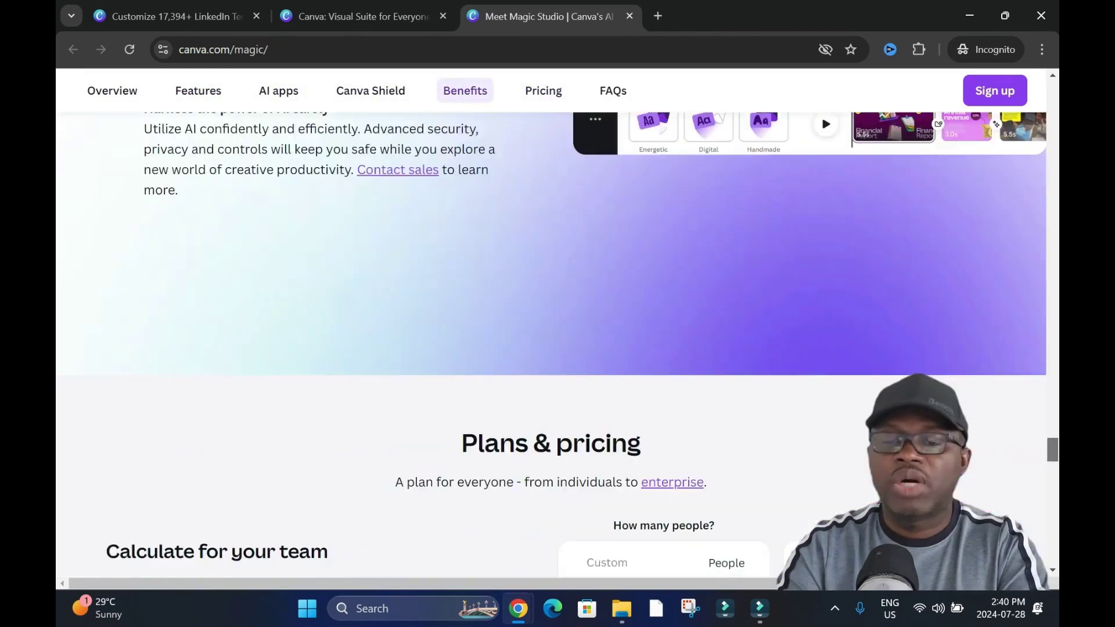
pyautogui.scroll(-4, 551, 342)
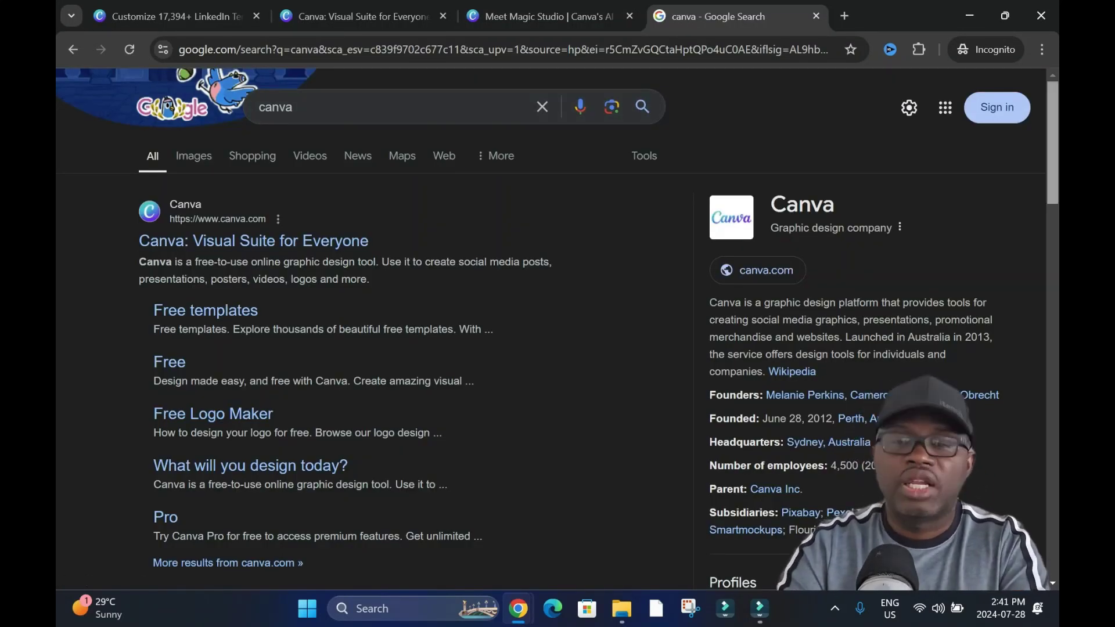
# - Examine the Google results for "canva" in the incognito window, including the related searches
pyautogui.scroll(-4, 552, 342)
pyautogui.scroll(-10, 395, 349)
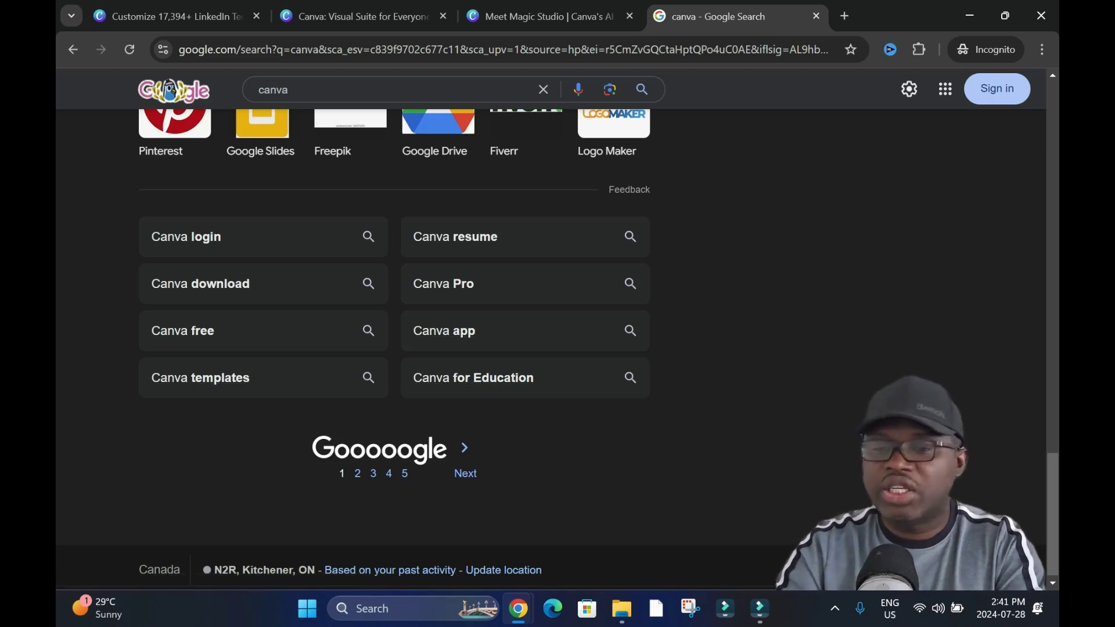
pyautogui.scroll(2, 453, 290)
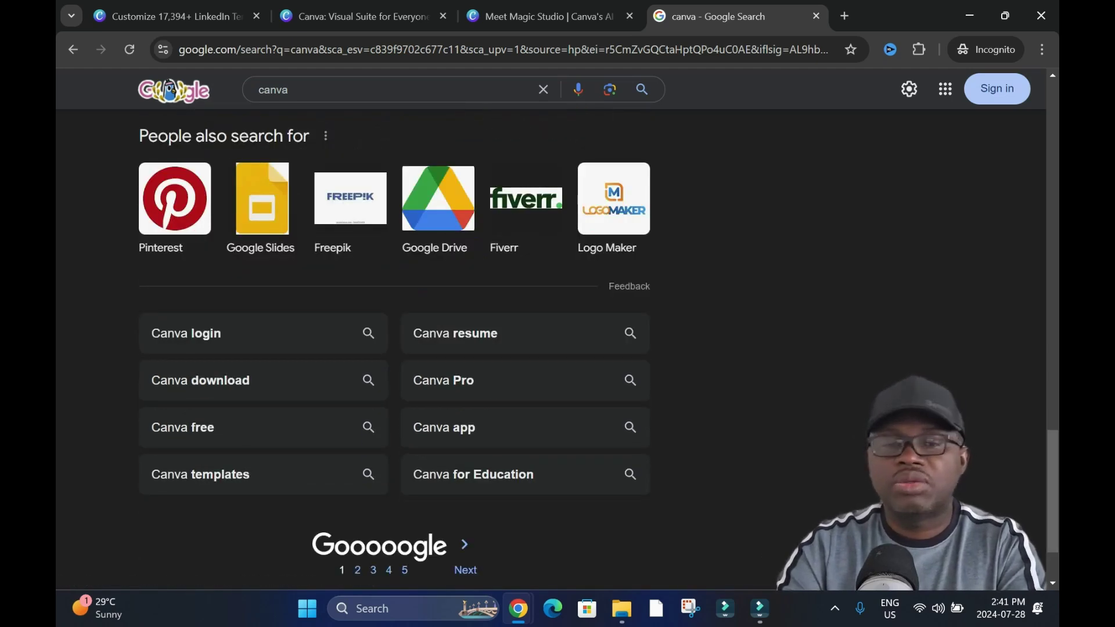
pyautogui.scroll(8, 455, 333)
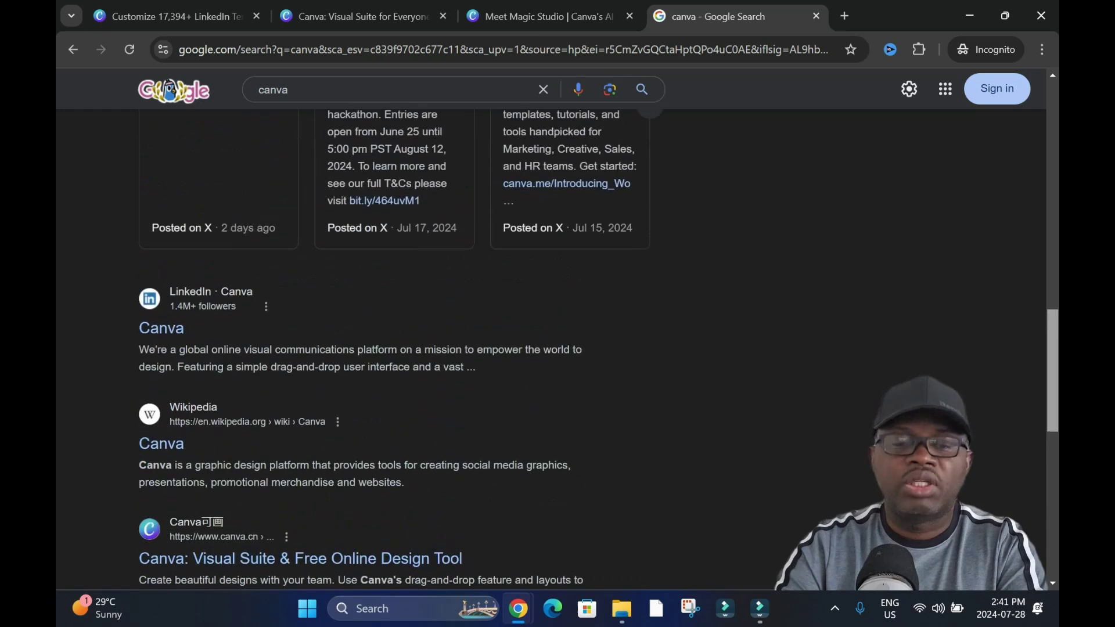
pyautogui.scroll(6, 453, 290)
# - Switch to the regular Chrome window with impact.com and read the opening of the Canva review draft in Grammarly
pyautogui.hotkey('ctrl', '2')
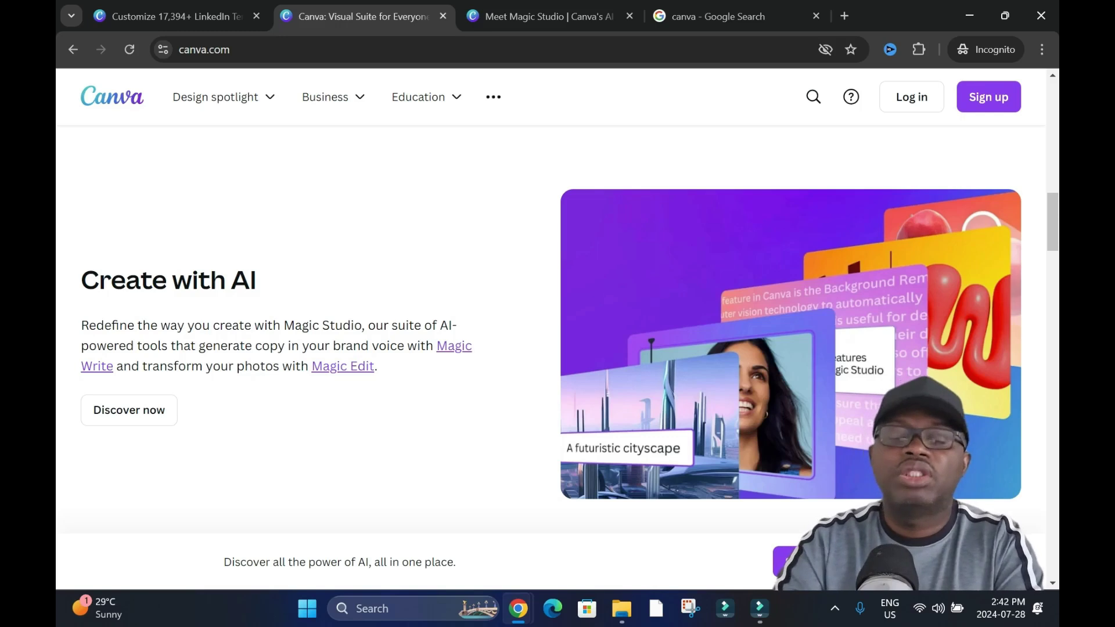
pyautogui.moveTo(518, 608)
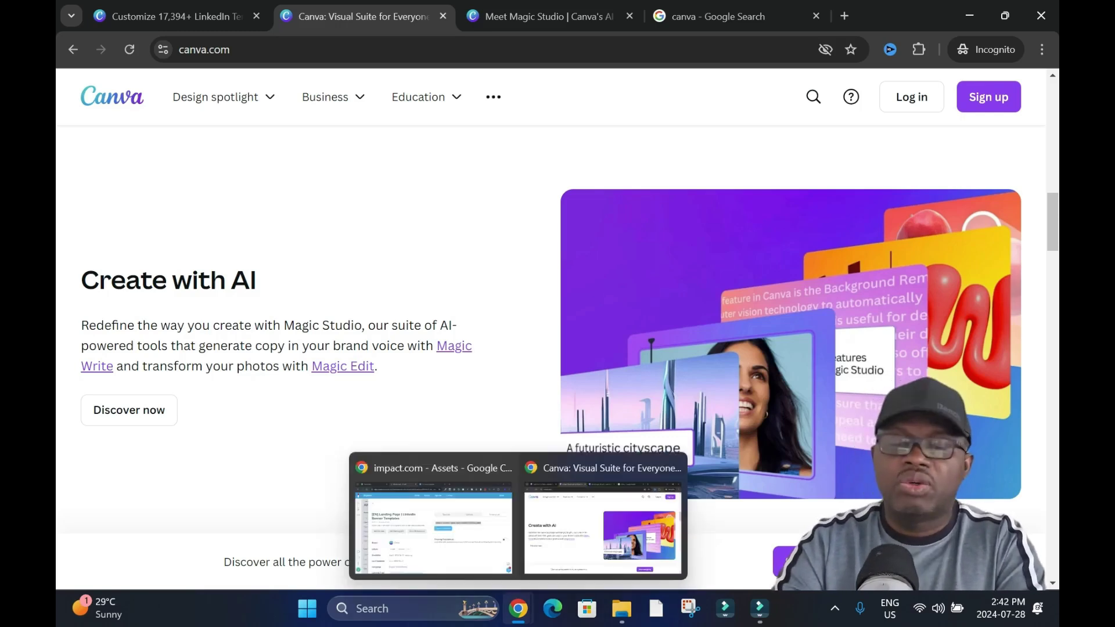
pyautogui.click(430, 523)
pyautogui.hotkey('ctrl', '1')
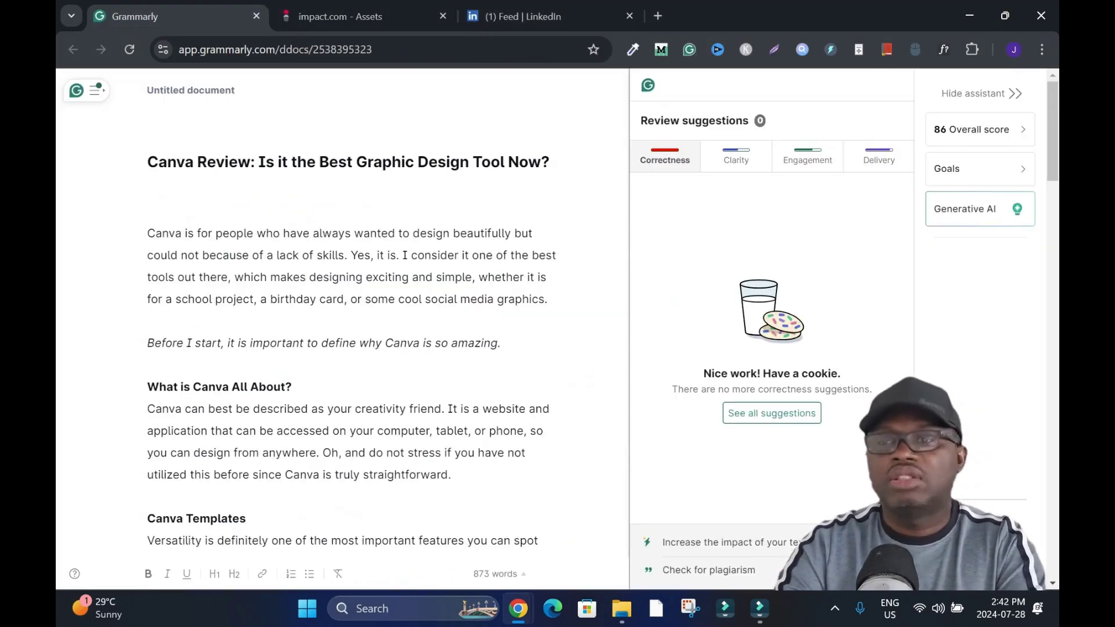
pyautogui.scroll(-2, 348, 325)
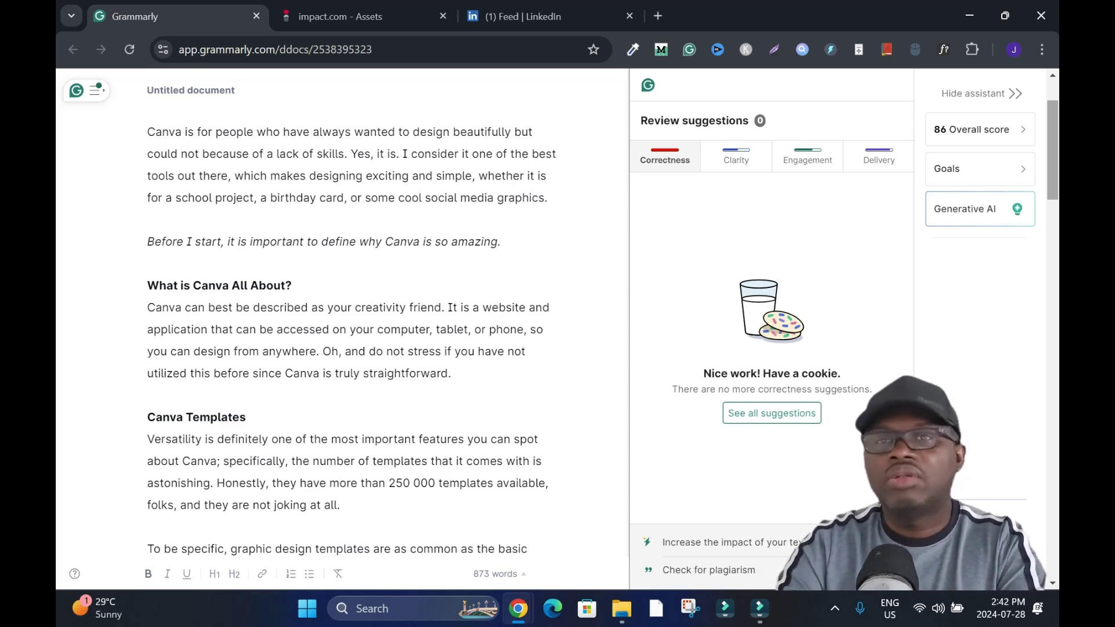
pyautogui.scroll(2, 348, 325)
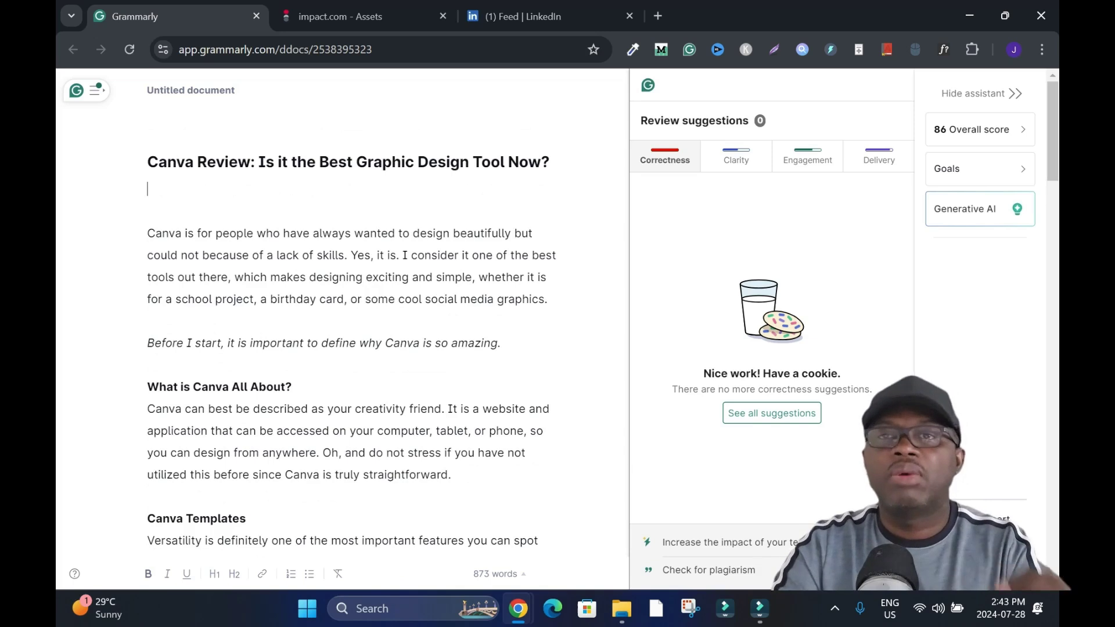
# - Start a new LinkedIn article titled "Canva Review: Is it the Best Graphic Design Tool Now?", copying the title from the Grammarly draft
pyautogui.hotkey('shift', 'End')
pyautogui.hotkey('ctrl', 'c')
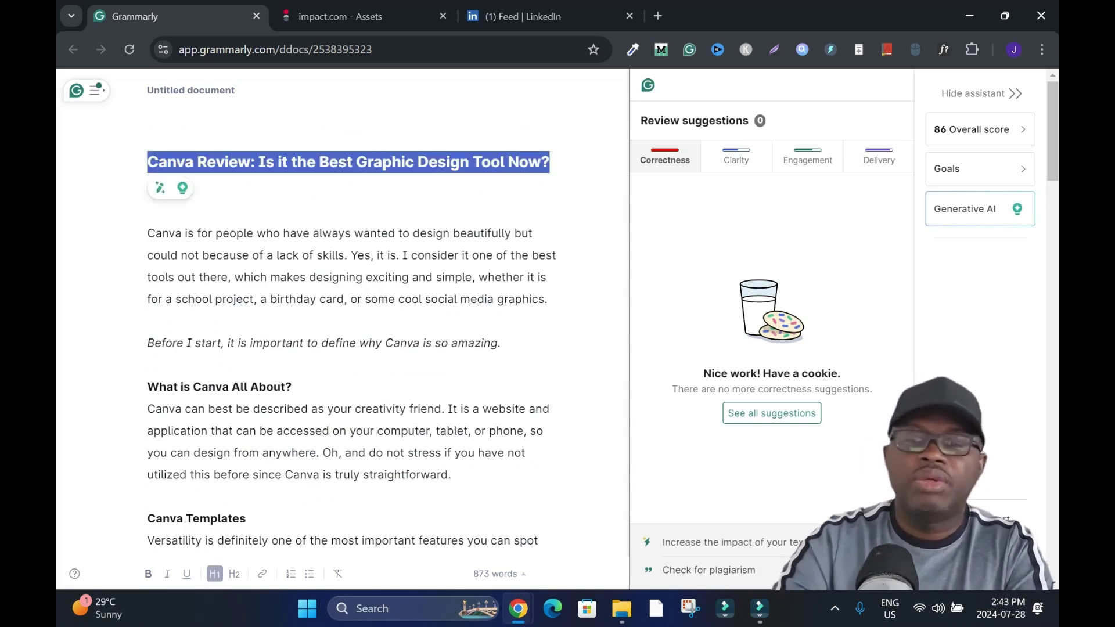
pyautogui.click(523, 16)
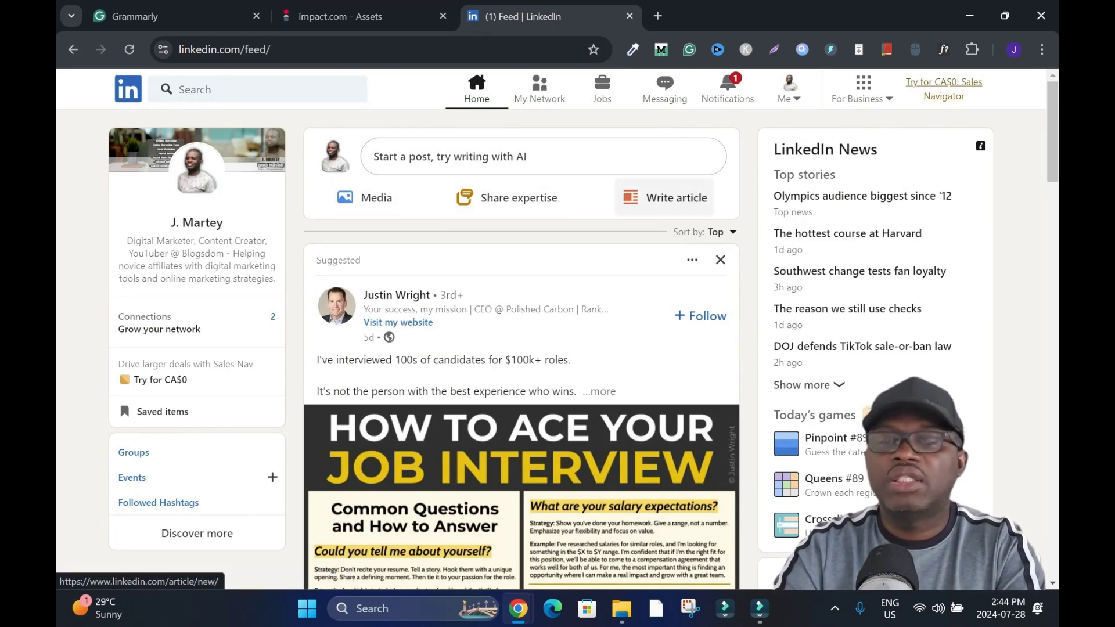
pyautogui.click(664, 197)
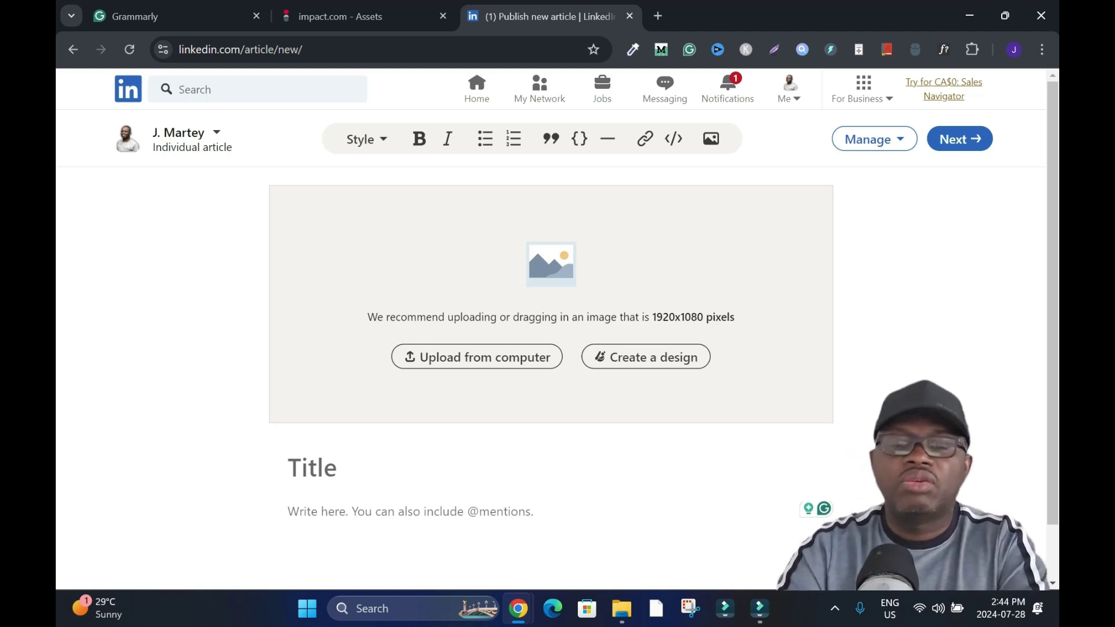
pyautogui.click(289, 467)
pyautogui.hotkey('ctrl', 'v')
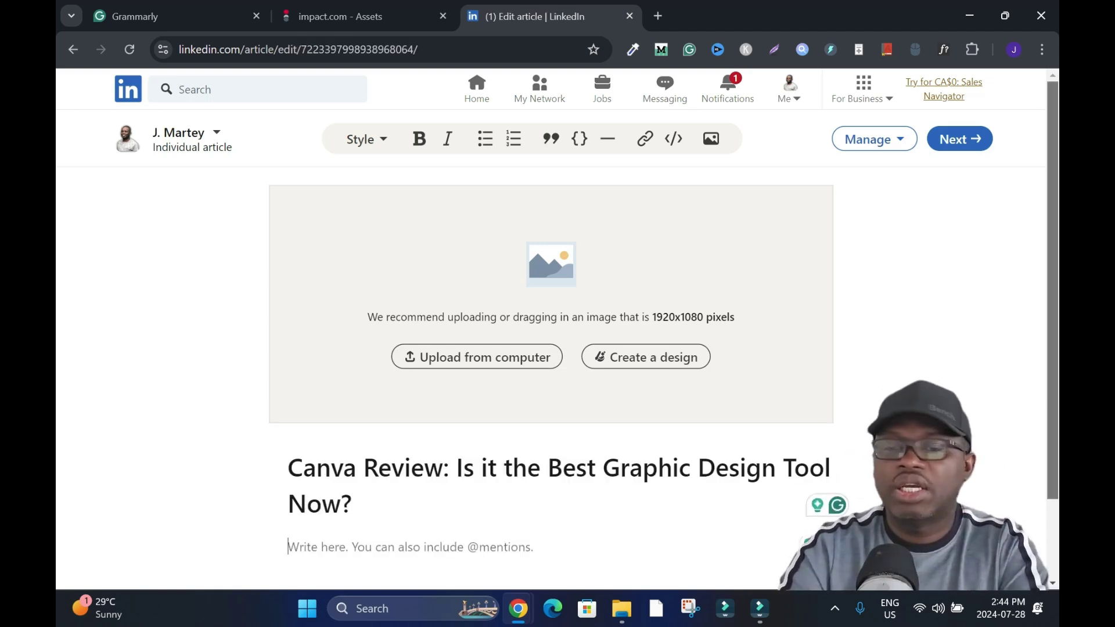
# - Copy the review text from the Grammarly draft and paste it as plain text into the LinkedIn article body
pyautogui.hotkey('ctrl', '1')
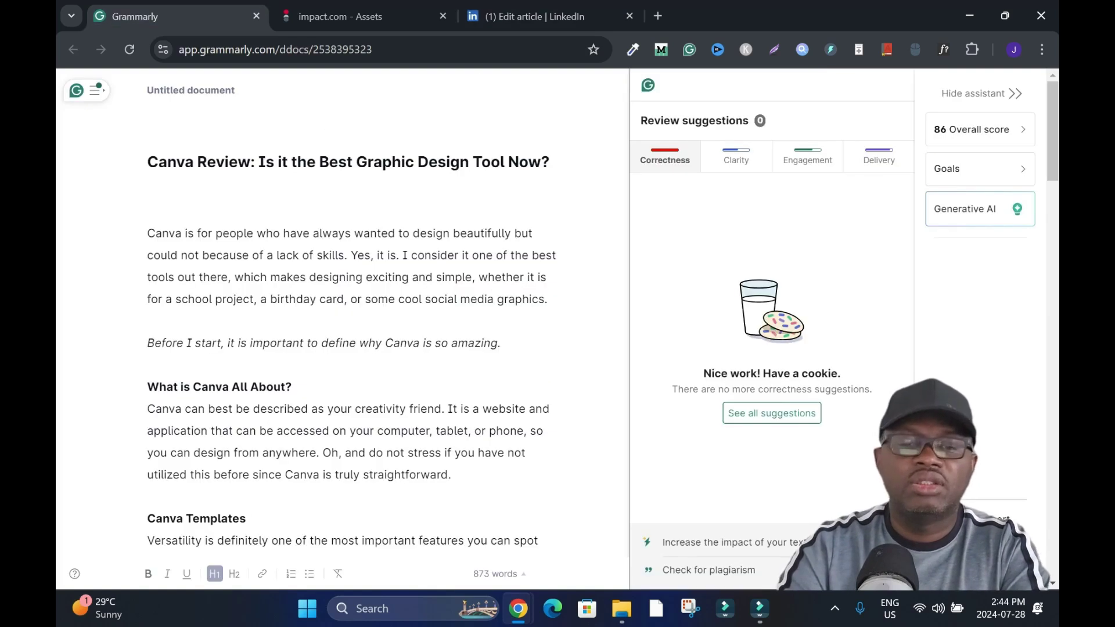
pyautogui.hotkey('ctrl', 'a')
pyautogui.scroll(-20, 351, 333)
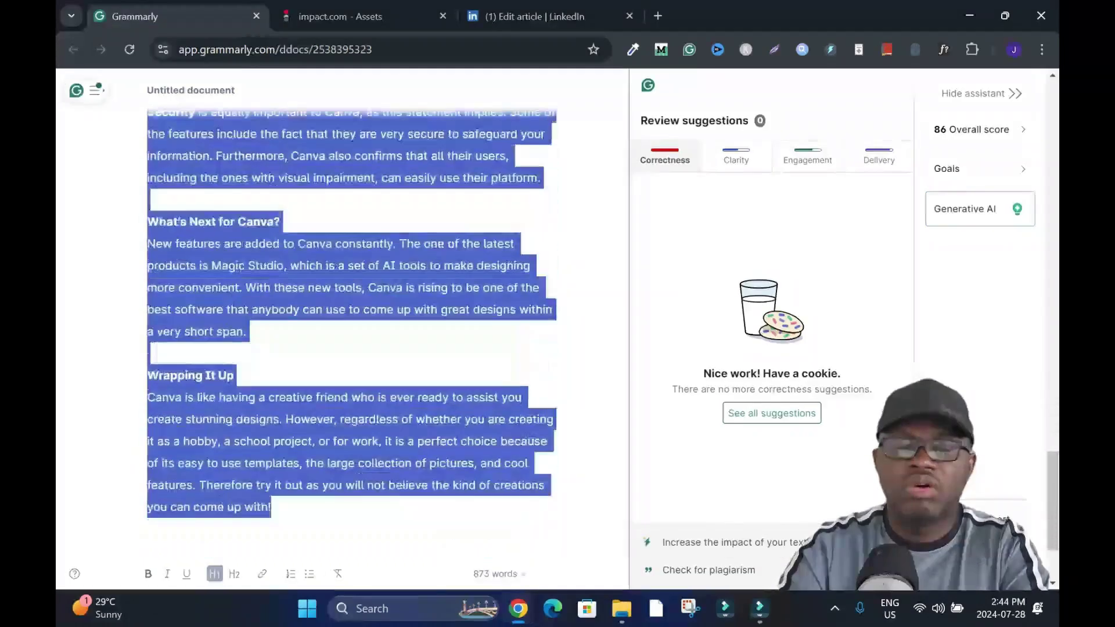
pyautogui.hotkey('ctrl', '3')
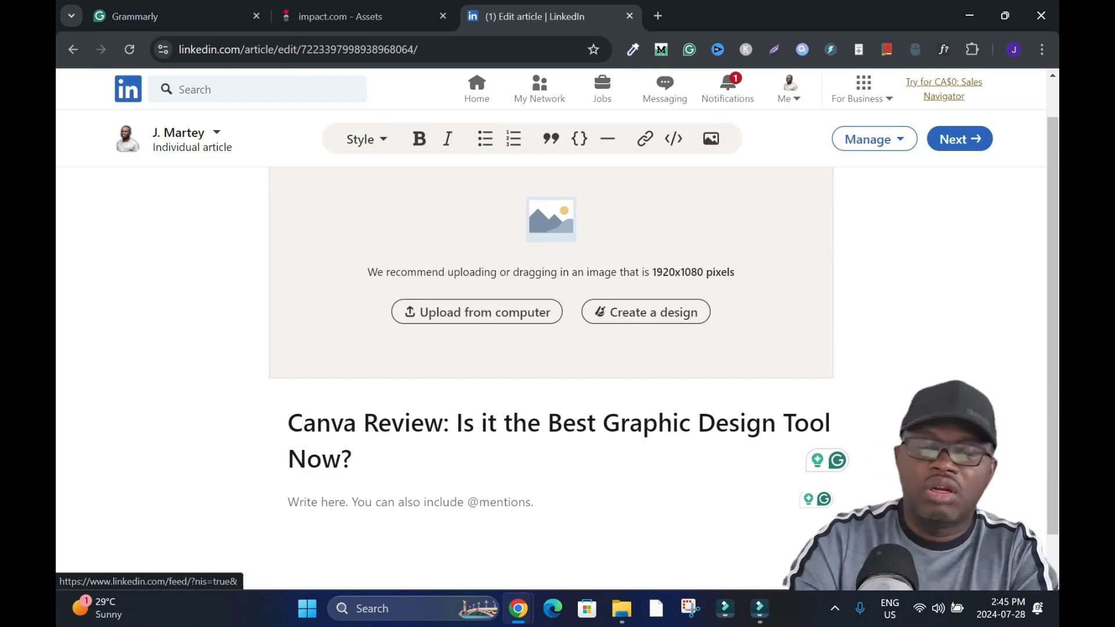
pyautogui.rightClick(362, 501)
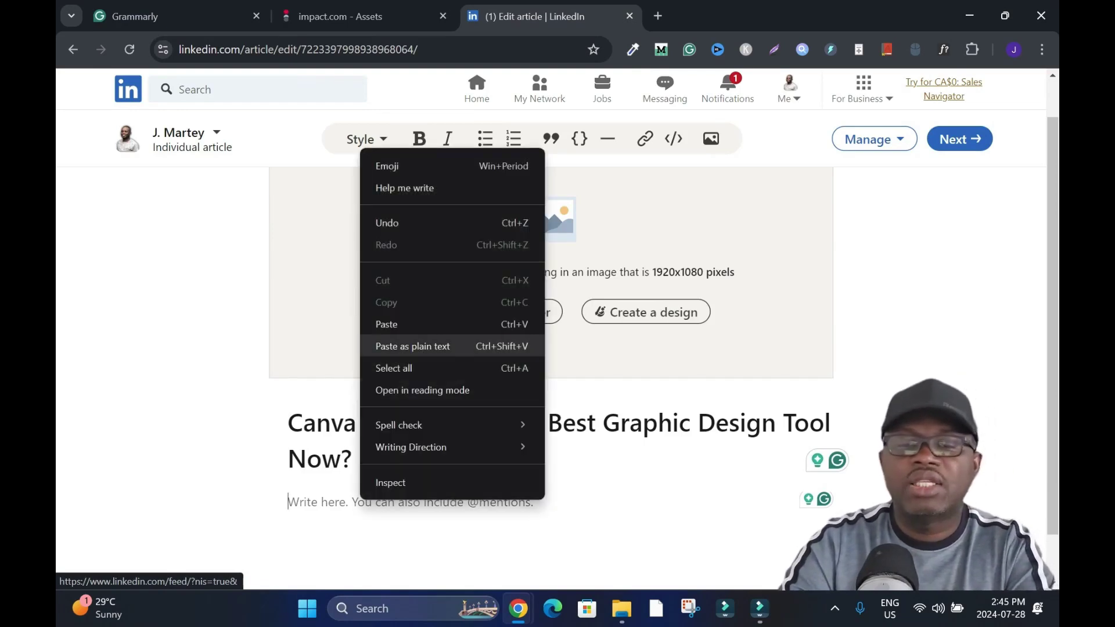
pyautogui.click(412, 346)
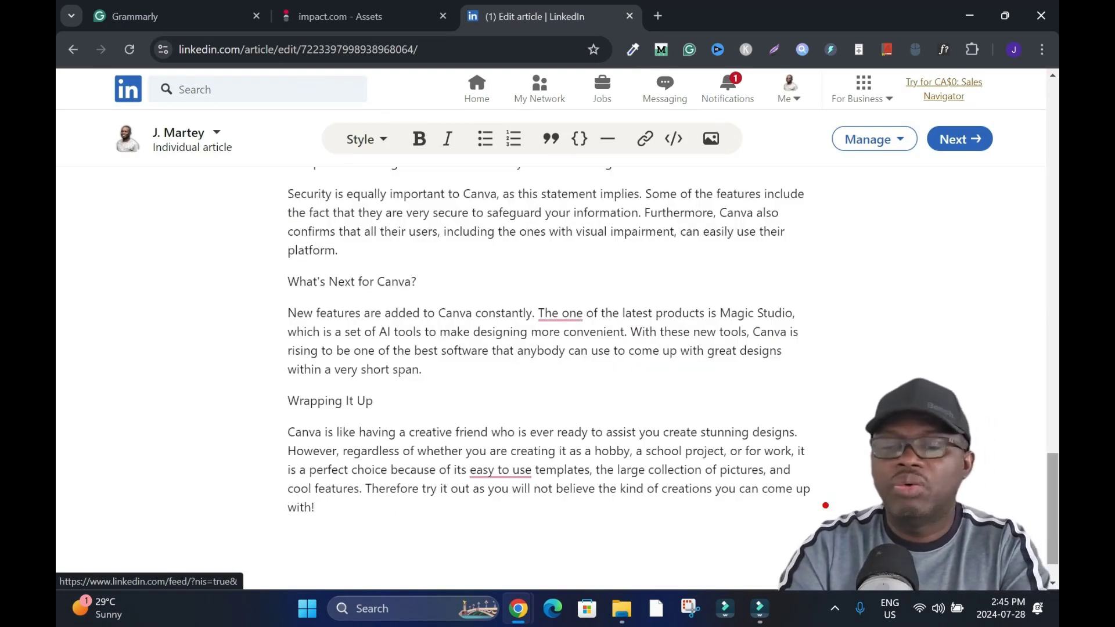
# - Bold the line "Before I start, it is important to define why Canva is so amazing." and the headings "What is Canva All About?" and "Canva Templates"
pyautogui.scroll(20, 546, 378)
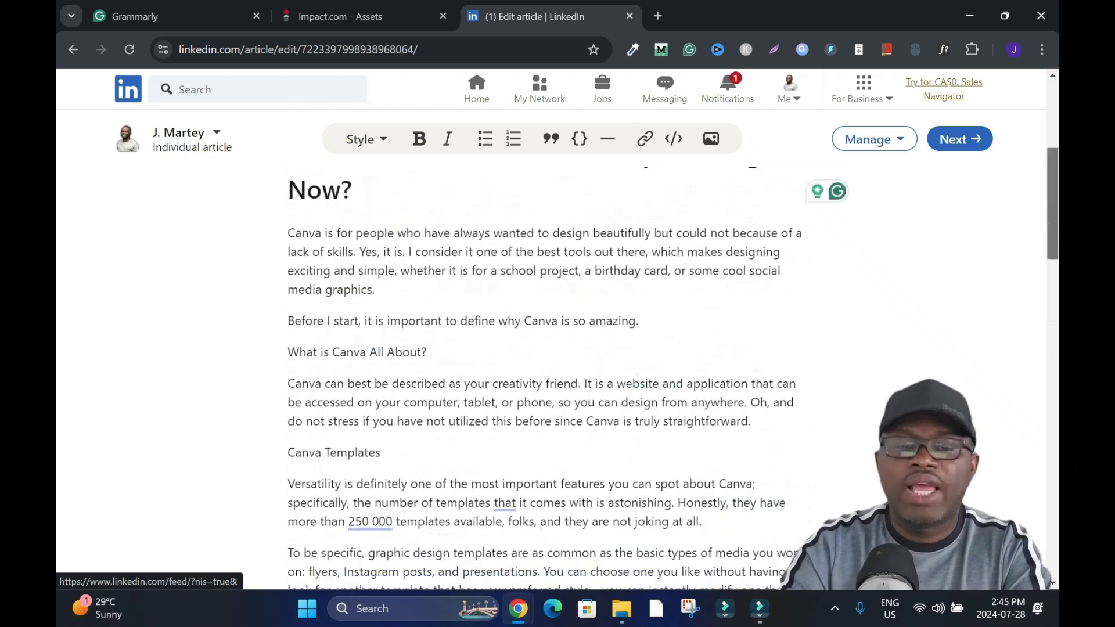
pyautogui.moveTo(638, 286); pyautogui.dragTo(288, 286)
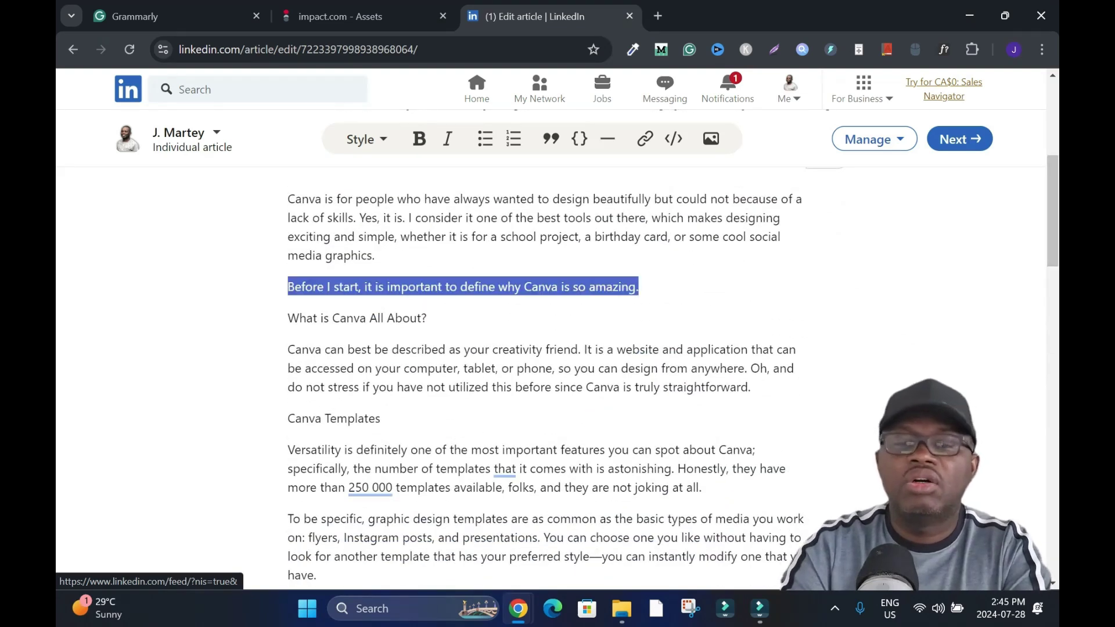
pyautogui.click(420, 138)
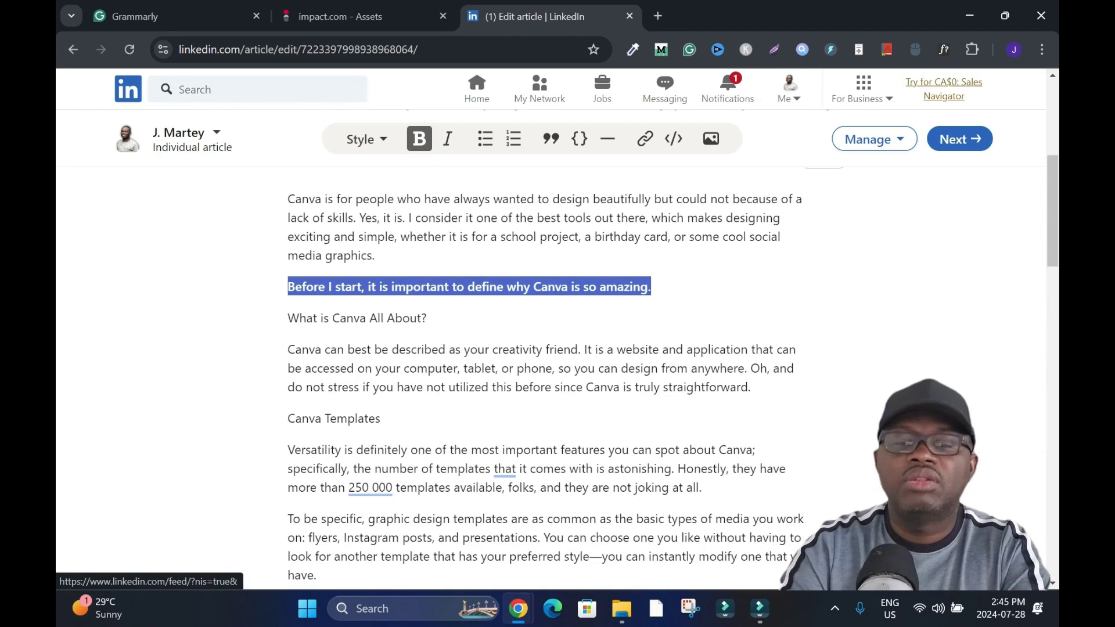
pyautogui.moveTo(430, 317); pyautogui.dragTo(288, 318)
pyautogui.click(419, 138)
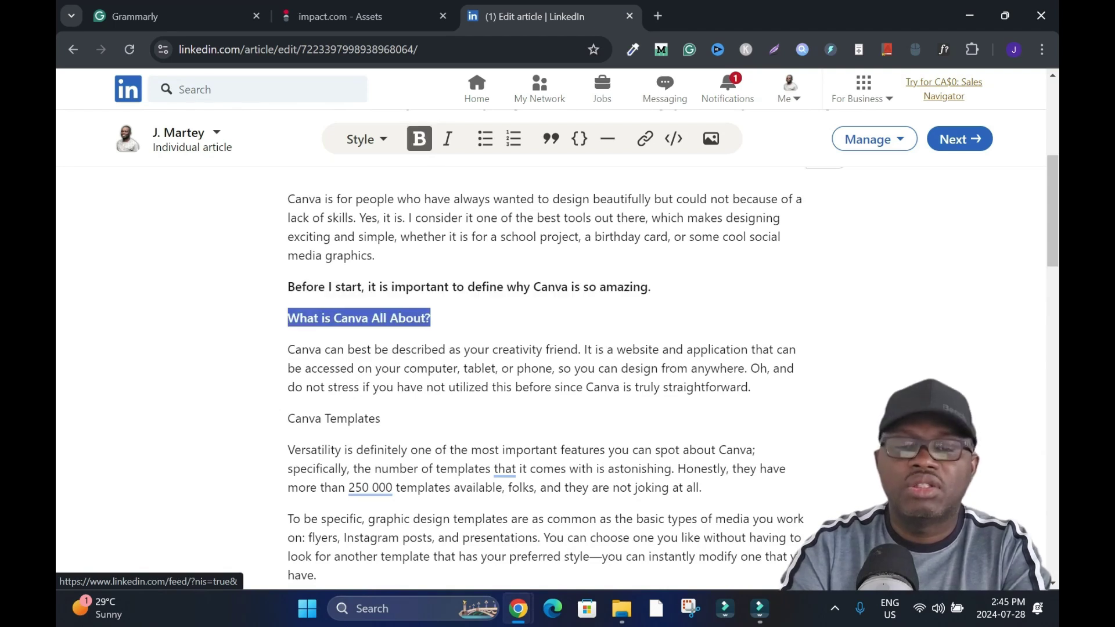
pyautogui.moveTo(383, 418); pyautogui.dragTo(288, 418)
pyautogui.click(419, 138)
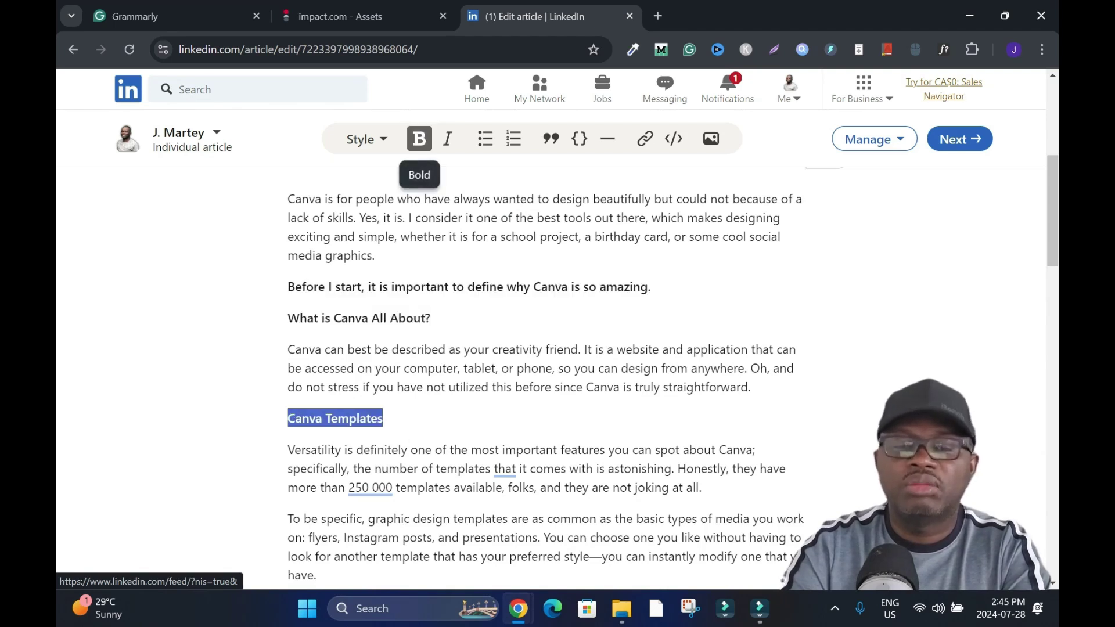
# - Bold the word "Versatility" at the start of the paragraph under the Canva Templates heading
pyautogui.scroll(-3, 546, 377)
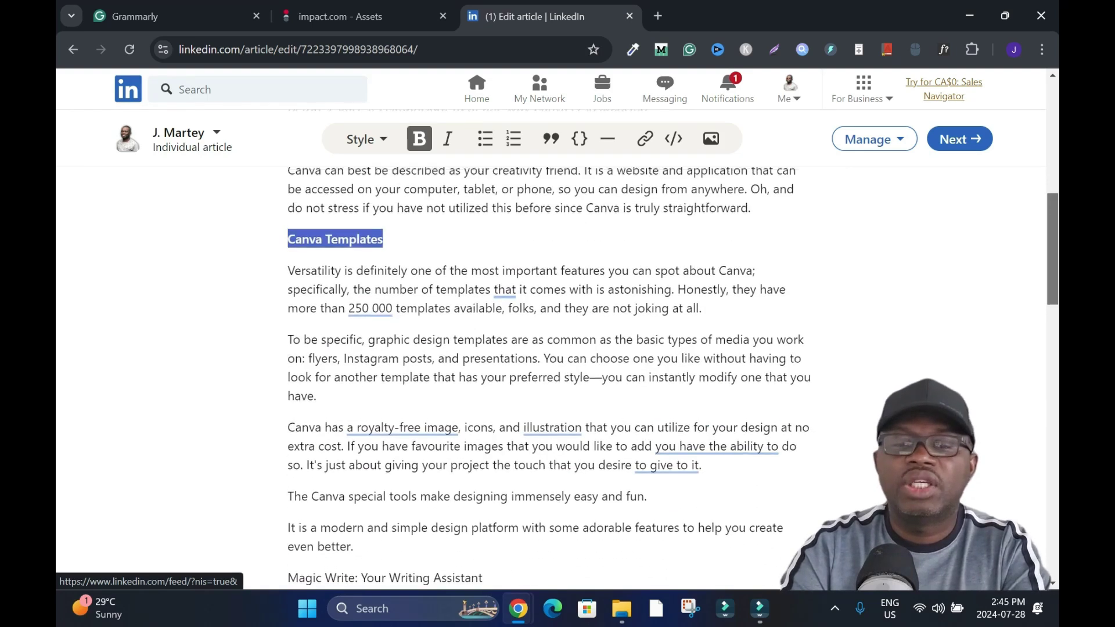
pyautogui.scroll(-1, 545, 378)
pyautogui.doubleClick(315, 261)
# - Bold the line "The Canva special tools make designing immensely easy and fun." and the heading "Magic Write: Your Writing Assistant"
pyautogui.scroll(-4, 546, 377)
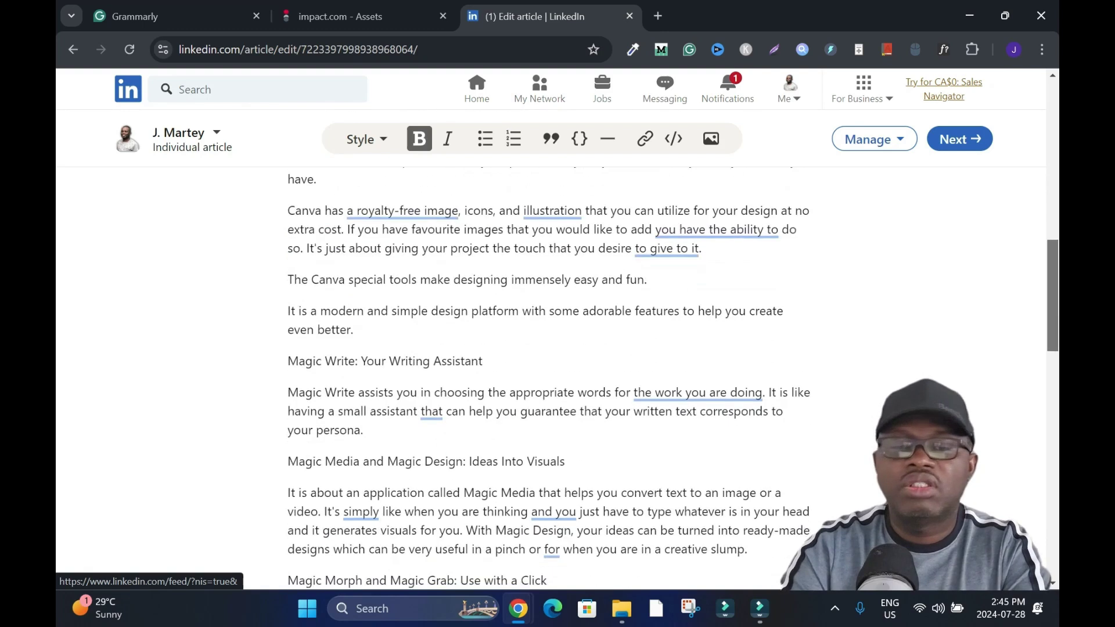
pyautogui.scroll(3, 546, 377)
pyautogui.tripleClick(464, 421)
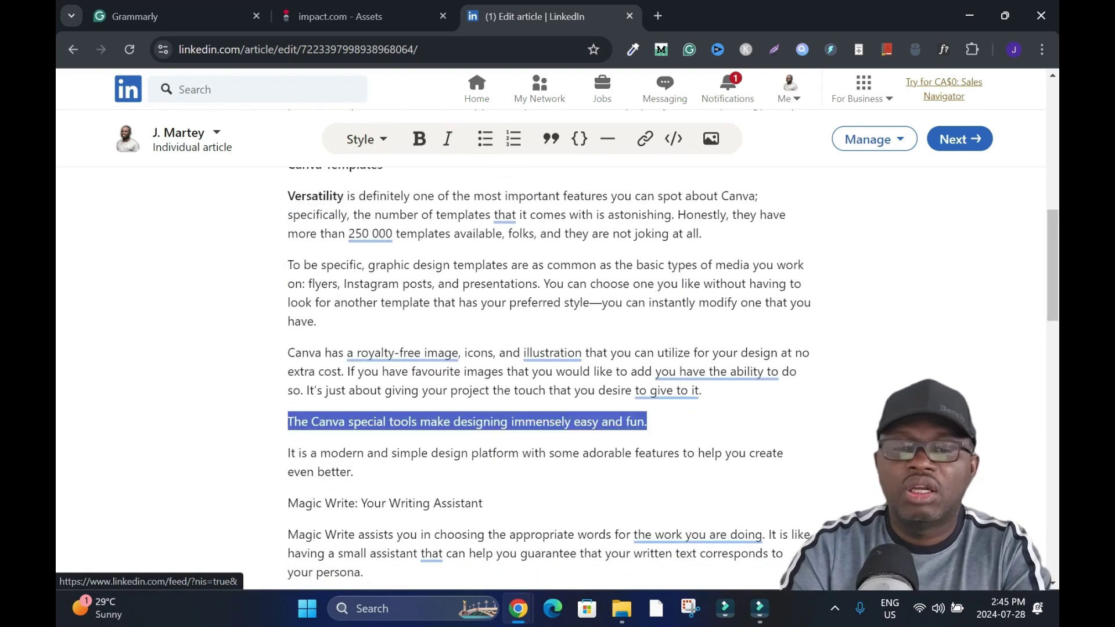
pyautogui.hotkey('ctrl', 'b')
pyautogui.scroll(-1, 546, 378)
pyautogui.tripleClick(385, 436)
pyautogui.hotkey('ctrl', 'b')
# - Bold the headings "Magic Media and Magic Design: Ideas Into Visuals" and "Magic Morph and Magic Grab: Use with a Click"
pyautogui.scroll(-2, 546, 377)
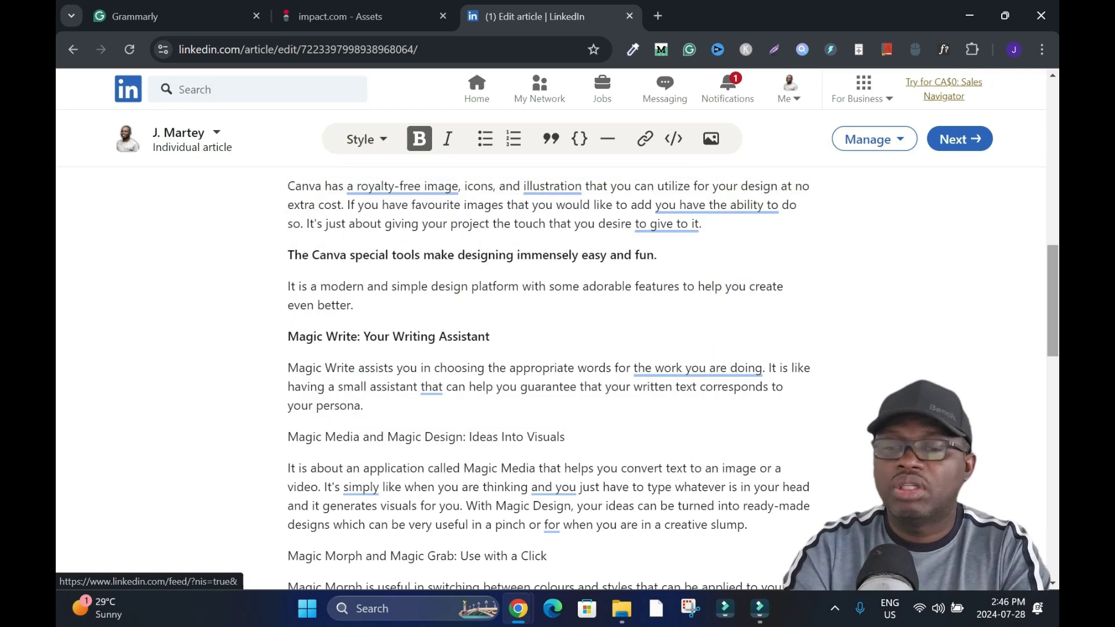
pyautogui.scroll(-2, 551, 377)
pyautogui.tripleClick(389, 220)
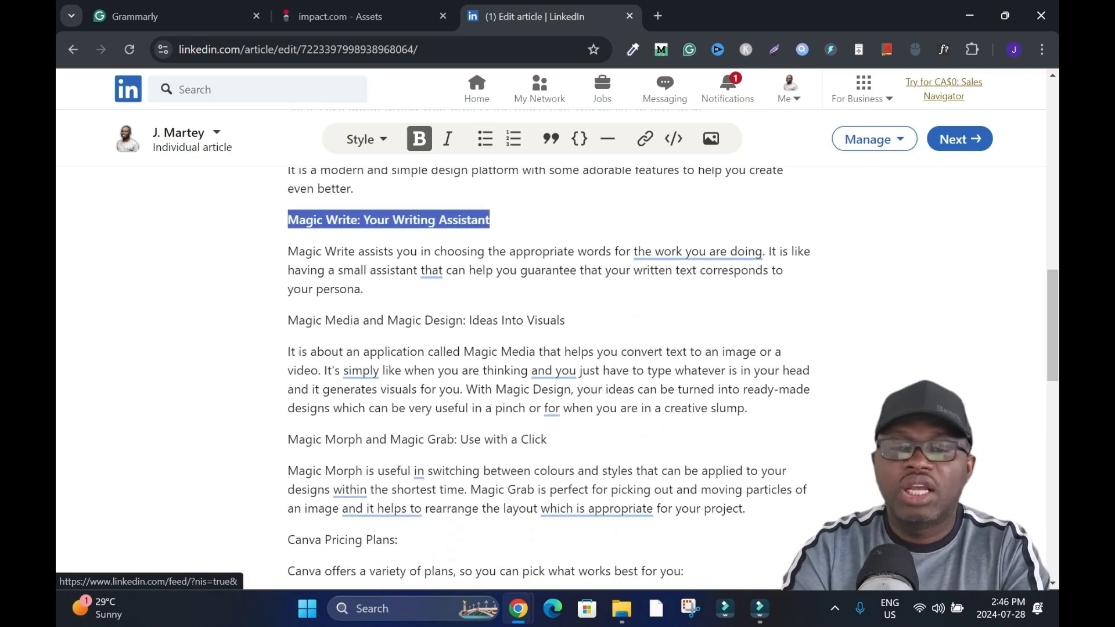
pyautogui.tripleClick(523, 270)
pyautogui.tripleClick(426, 320)
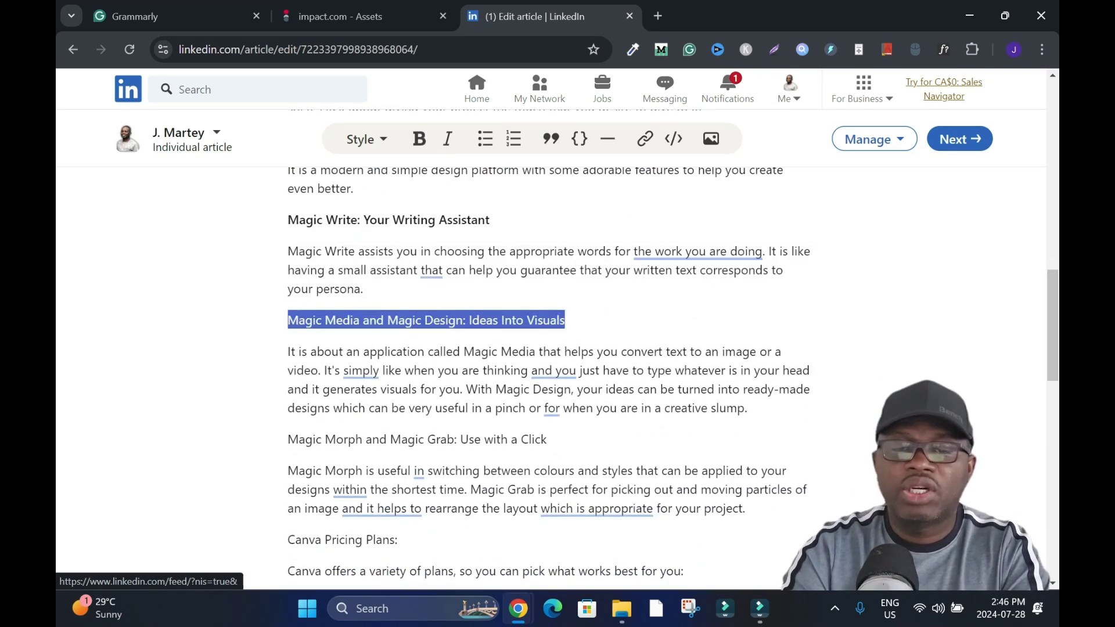
pyautogui.hotkey('ctrl', 'b')
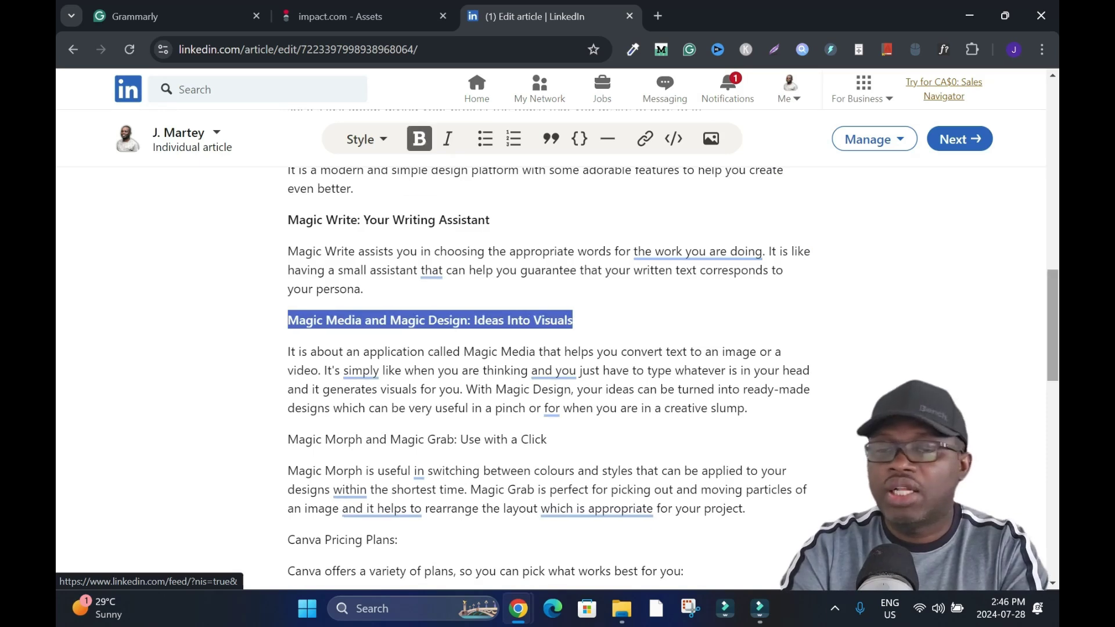
pyautogui.scroll(-2, 549, 349)
pyautogui.moveTo(547, 310); pyautogui.dragTo(288, 310)
pyautogui.hotkey('ctrl', 'b')
# - Bold the plan headings "Canva Free", "Canva Pro", "Canva for Teams" and "Canva for Enterprise" in the pricing section
pyautogui.scroll(-1, 548, 377)
pyautogui.moveTo(400, 335); pyautogui.dragTo(287, 336)
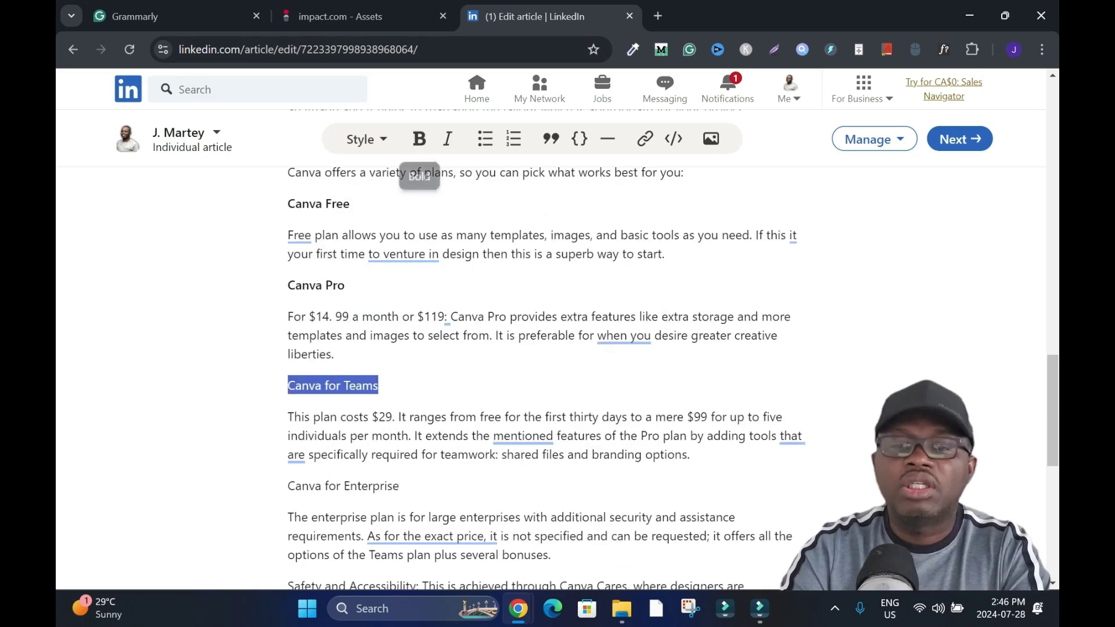
pyautogui.click(419, 139)
pyautogui.scroll(-8, 548, 349)
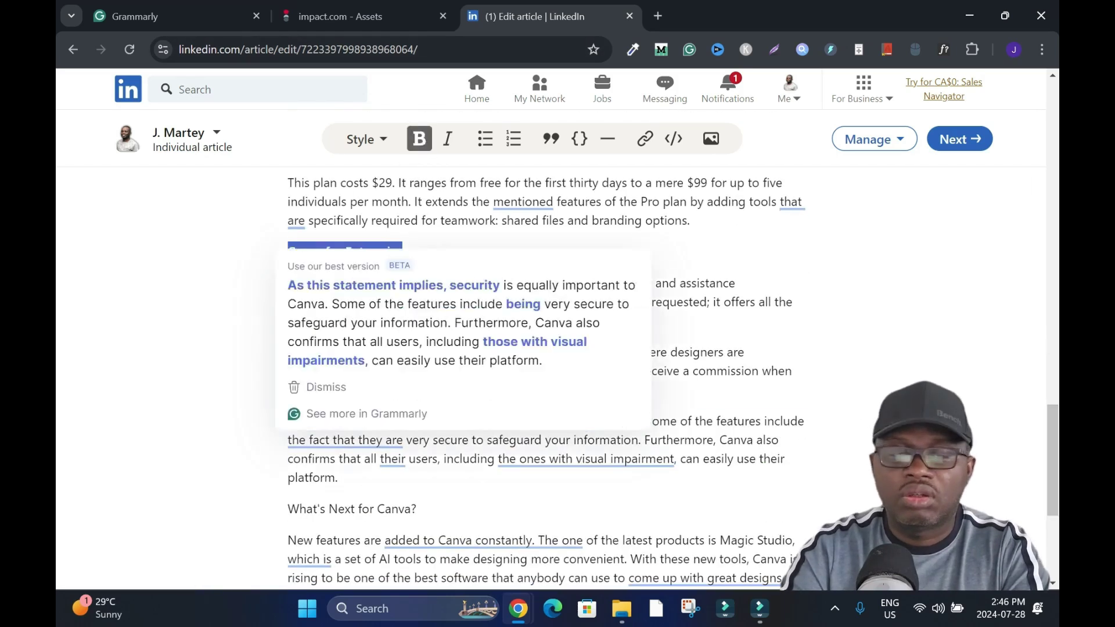
# - Bold the headings "What's Next for Canva?" and "Wrapping It Up" near the end of the article
pyautogui.hotkey('shift', 'Up')
pyautogui.hotkey('ctrl', 'b')
pyautogui.press('Right')
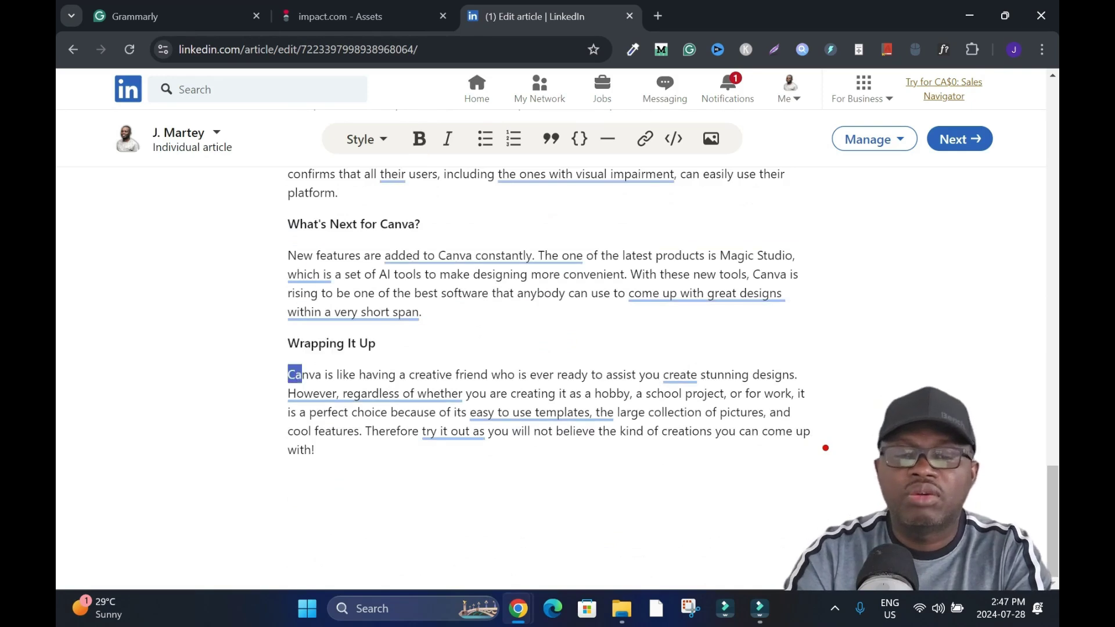
# - Italicize the closing paragraph that begins "Canva is like having a creative friend"
pyautogui.hotkey('ctrl', 'shift', 'Down')
pyautogui.click(448, 139)
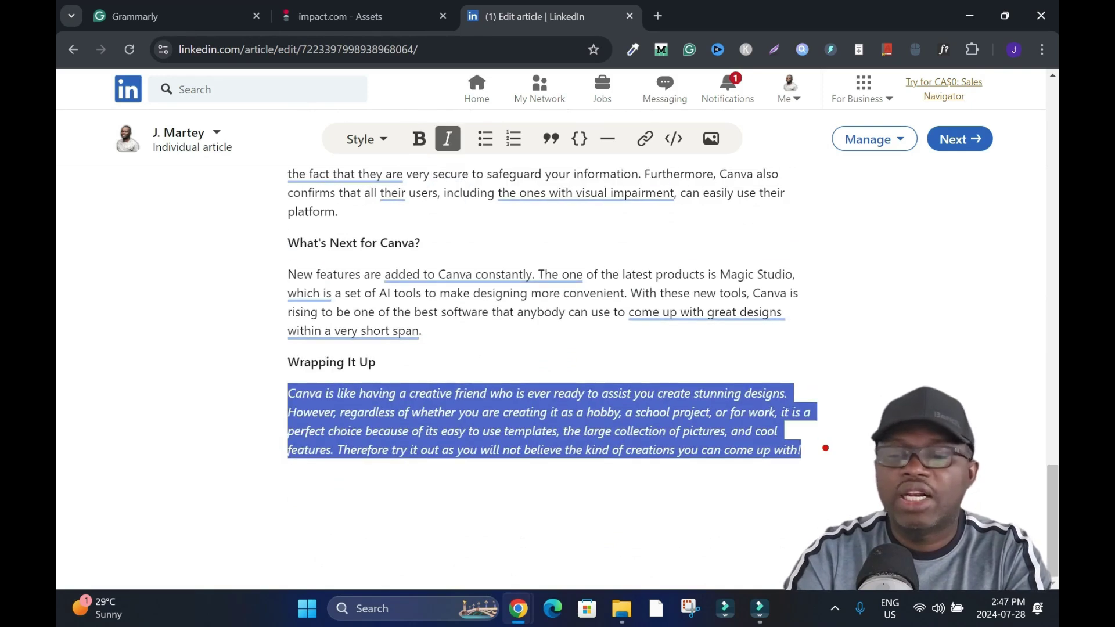
pyautogui.click(825, 448)
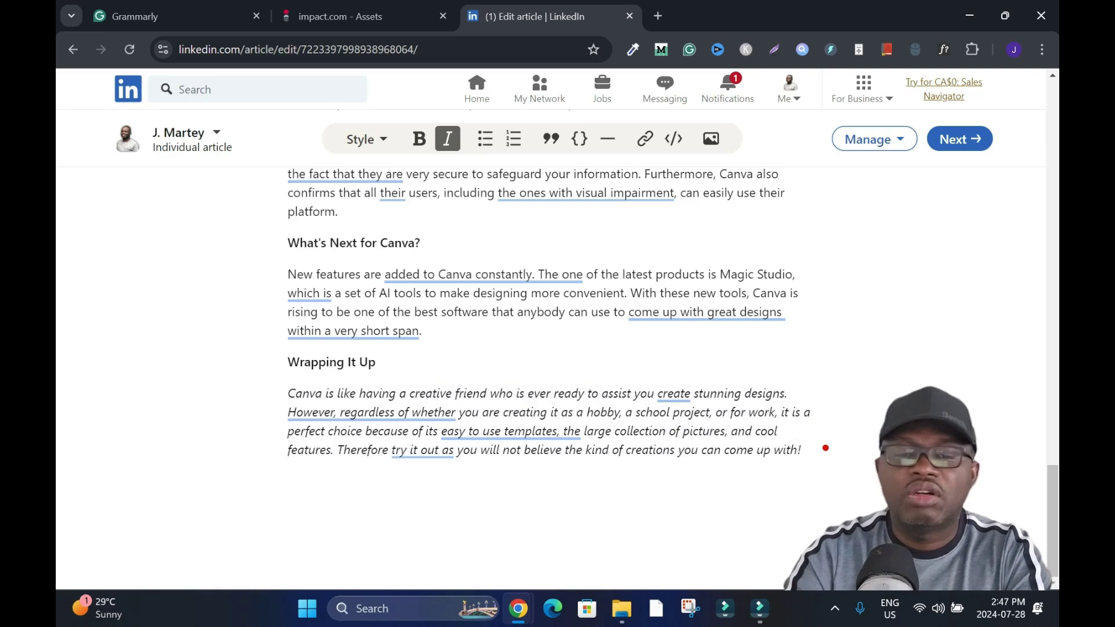
# - Replace the "Wrapping It Up" heading with a divider above the closing paragraph
pyautogui.tripleClick(331, 363)
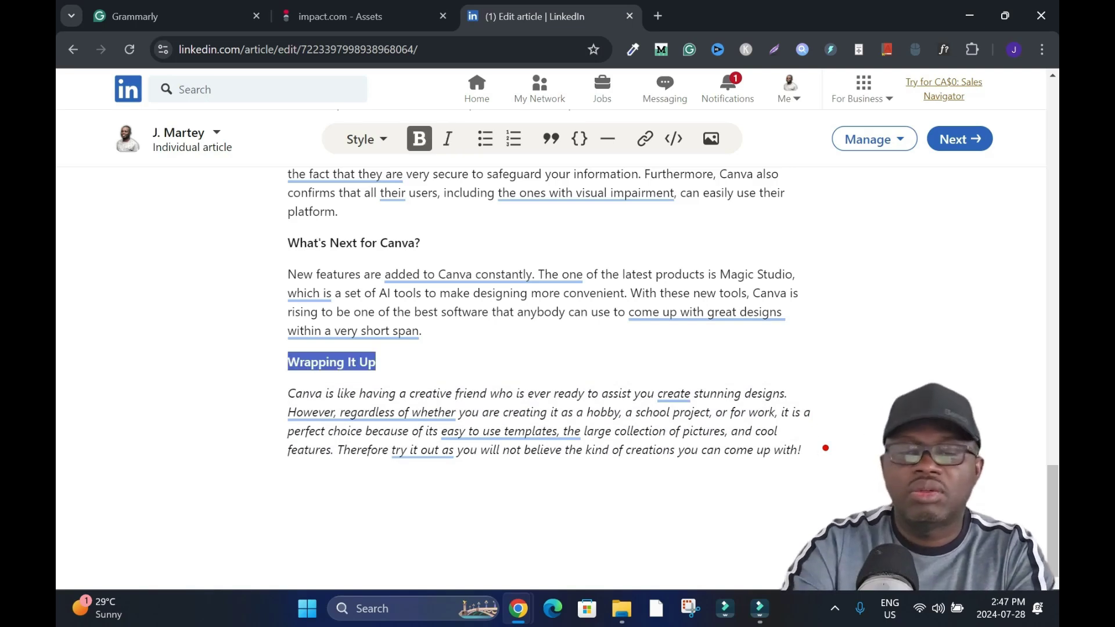
pyautogui.press('BackSpace')
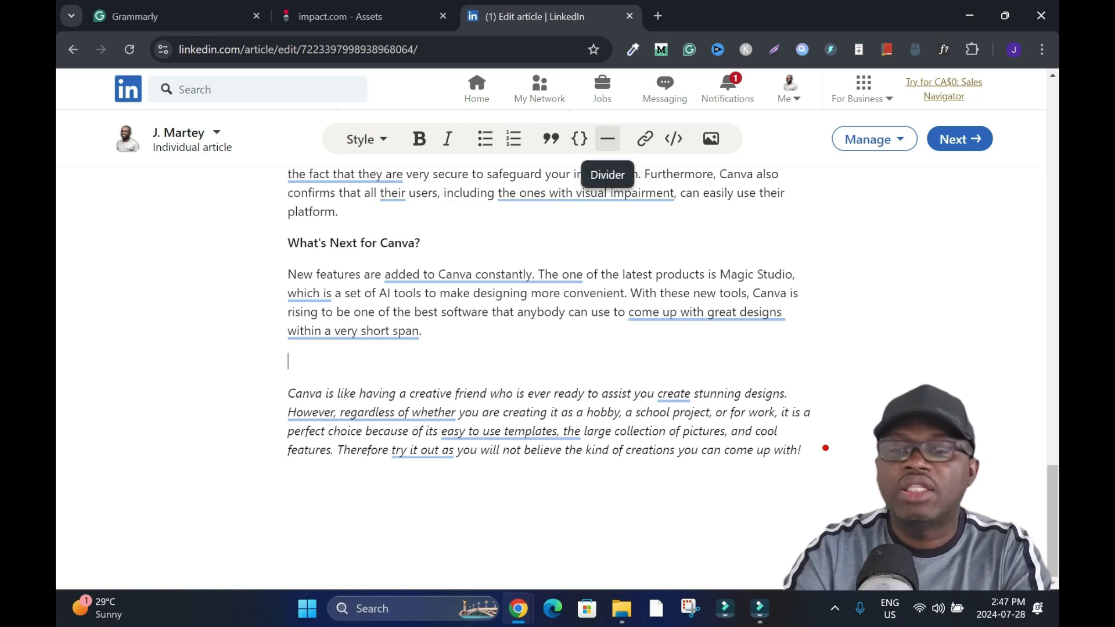
pyautogui.click(607, 139)
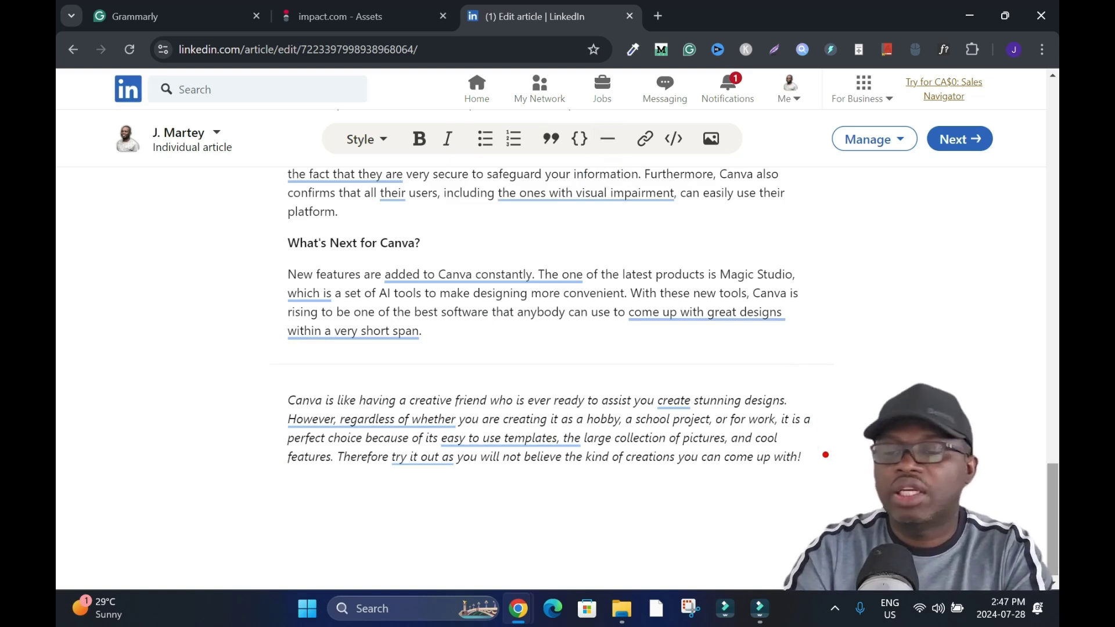
# - Copy the article body from LinkedIn, paste it into QuillBot's AI Detector and analyze the text
pyautogui.scroll(7, 549, 377)
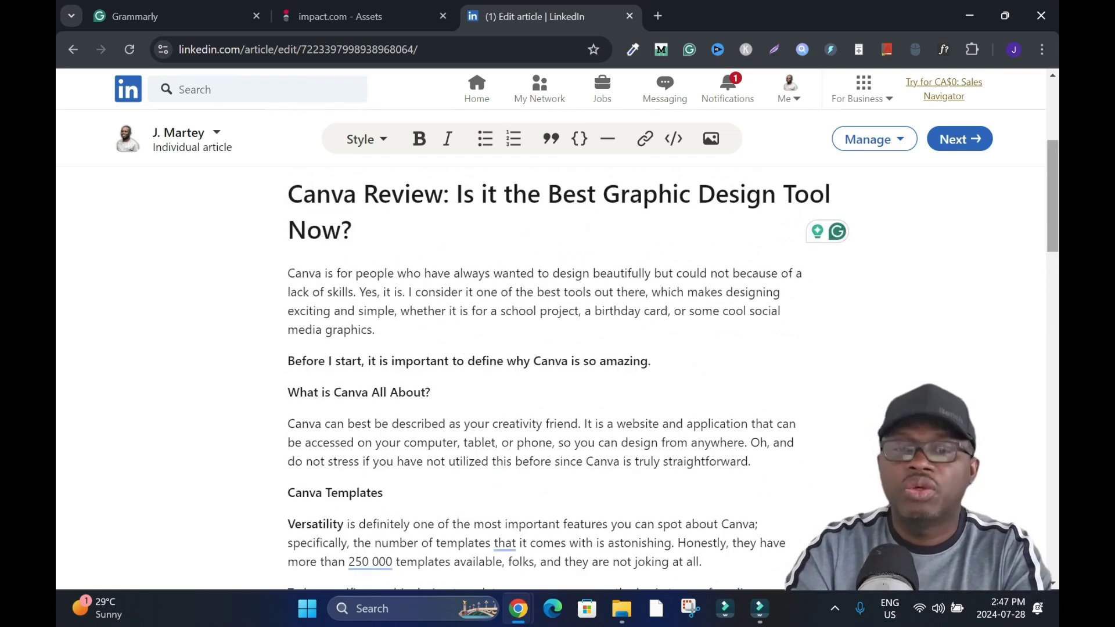
pyautogui.moveTo(288, 273); pyautogui.dragTo(790, 450)
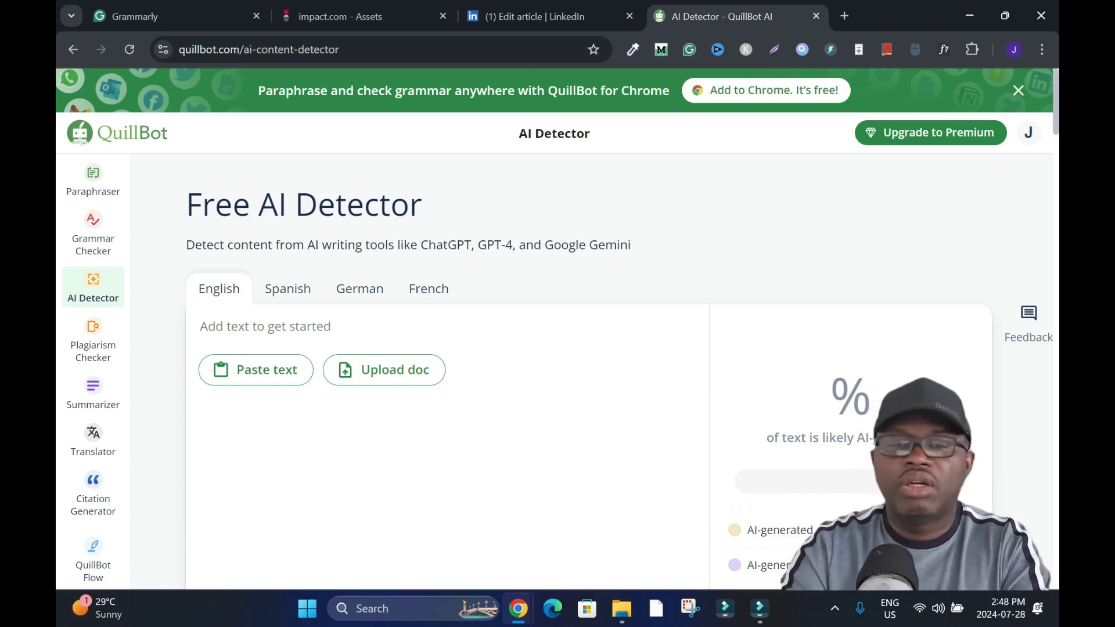
pyautogui.scroll(-1, 557, 348)
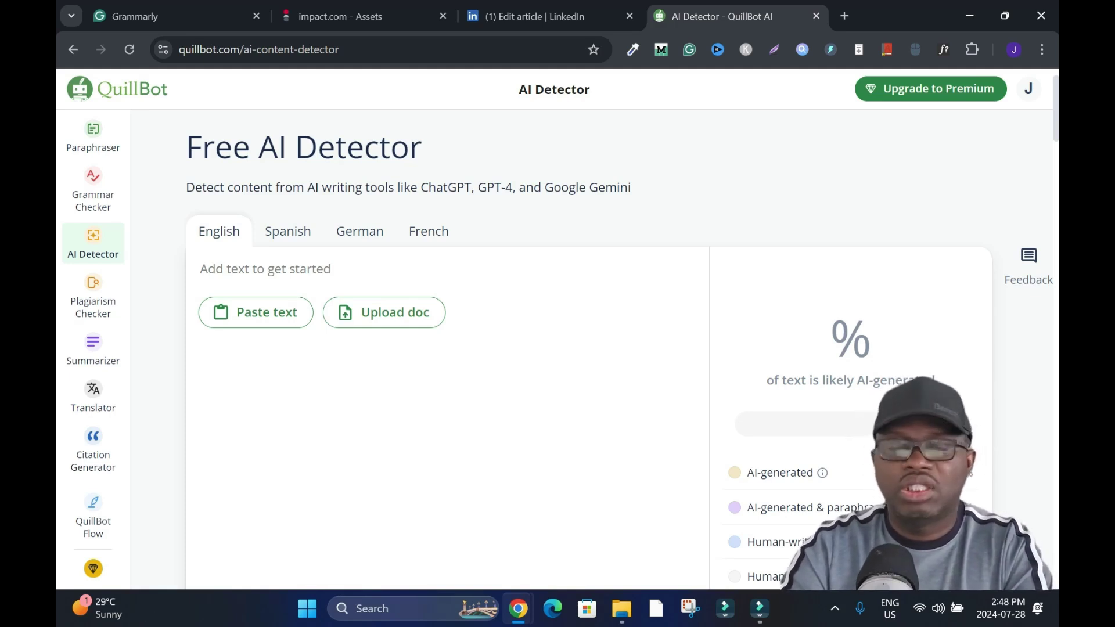
pyautogui.click(256, 313)
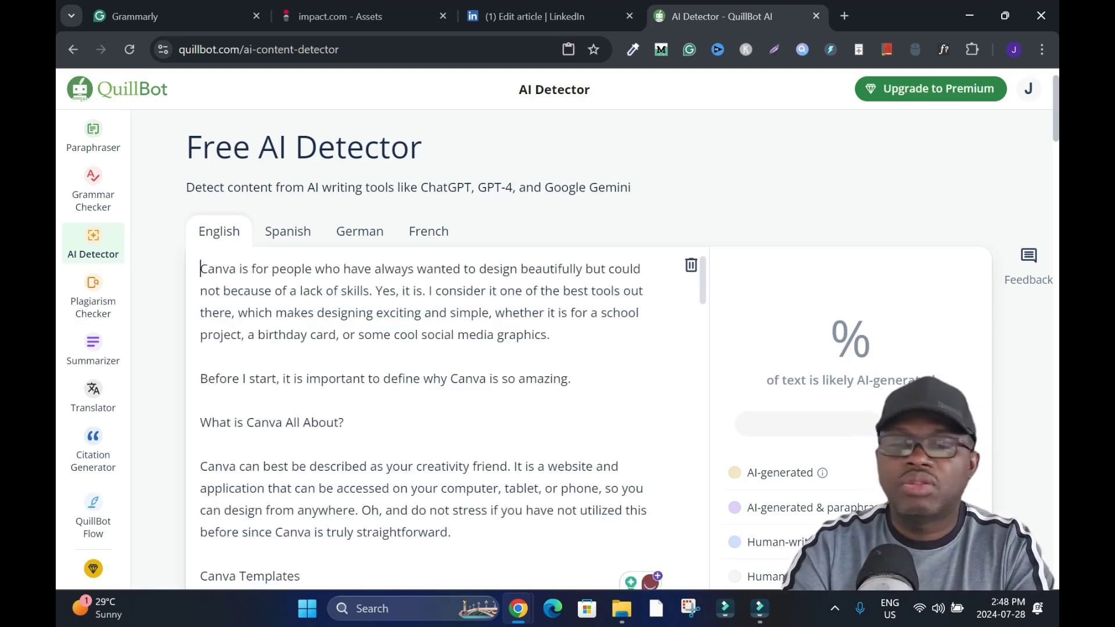
pyautogui.scroll(-5, 588, 348)
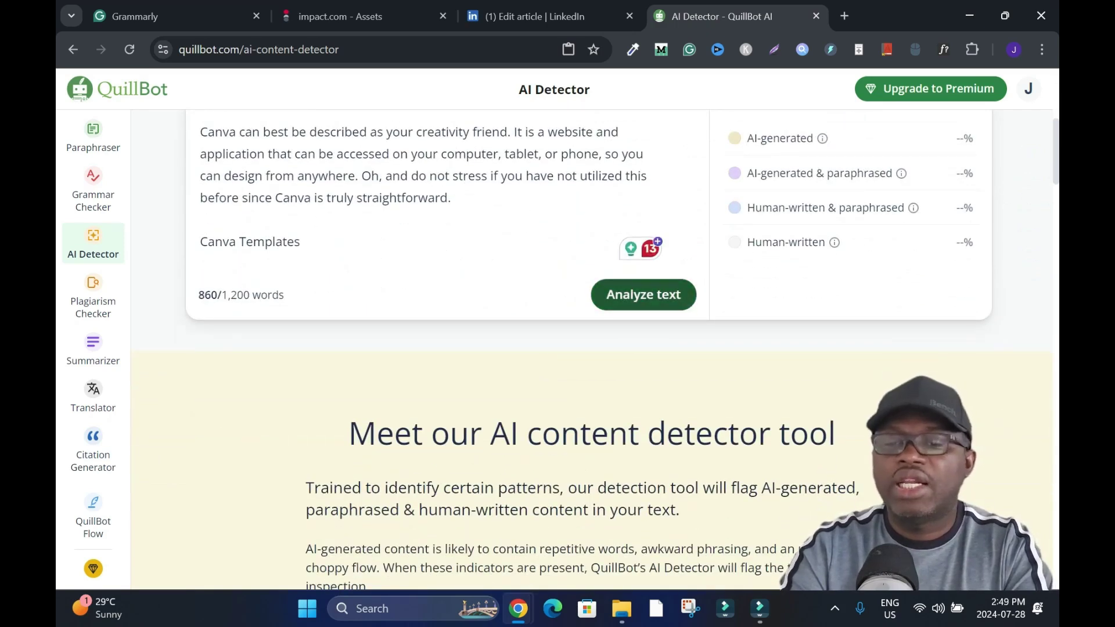
pyautogui.click(644, 295)
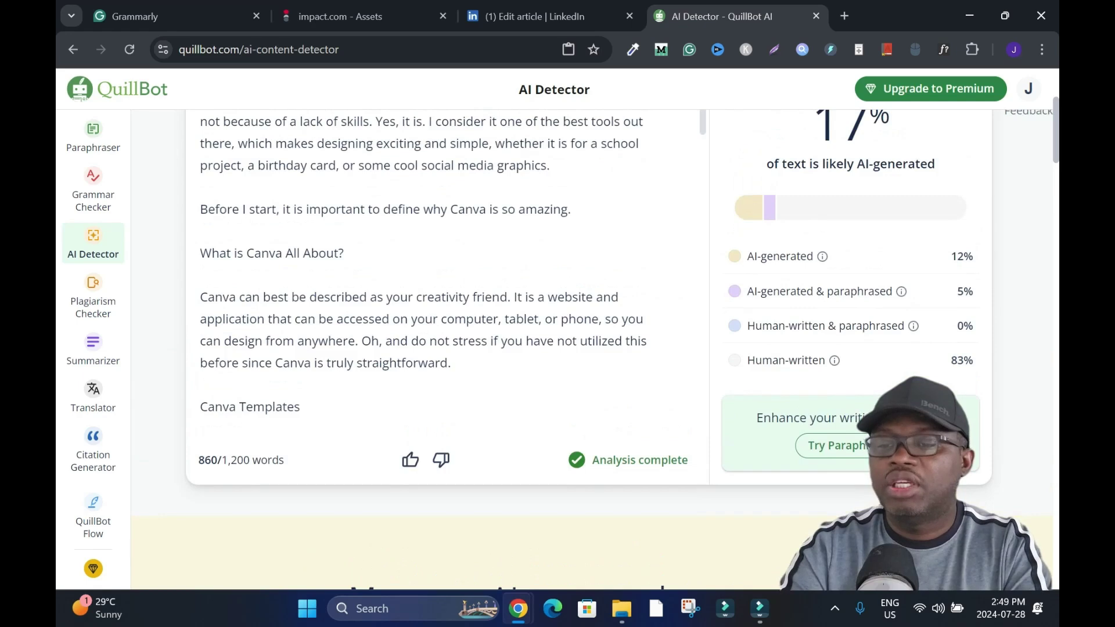
pyautogui.scroll(1, 622, 305)
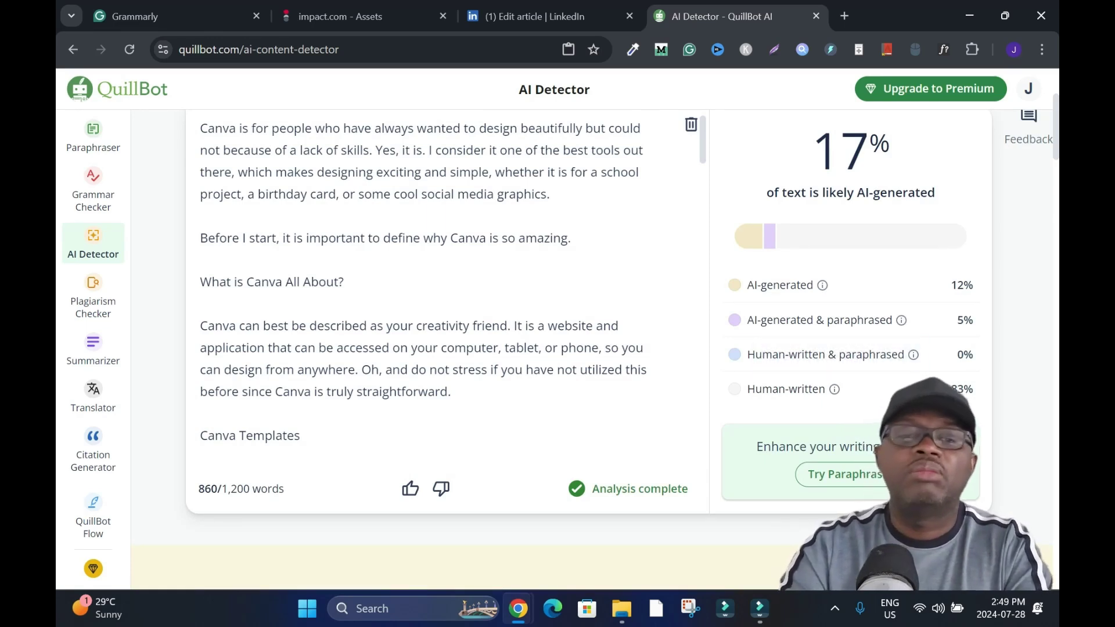
# - Switch to the Grammarly draft and read through the whole review with its underlined writing suggestions
pyautogui.hotkey('ctrl', '1')
pyautogui.moveTo(1053, 527); pyautogui.dragTo(1052, 131)
pyautogui.tripleClick(349, 266)
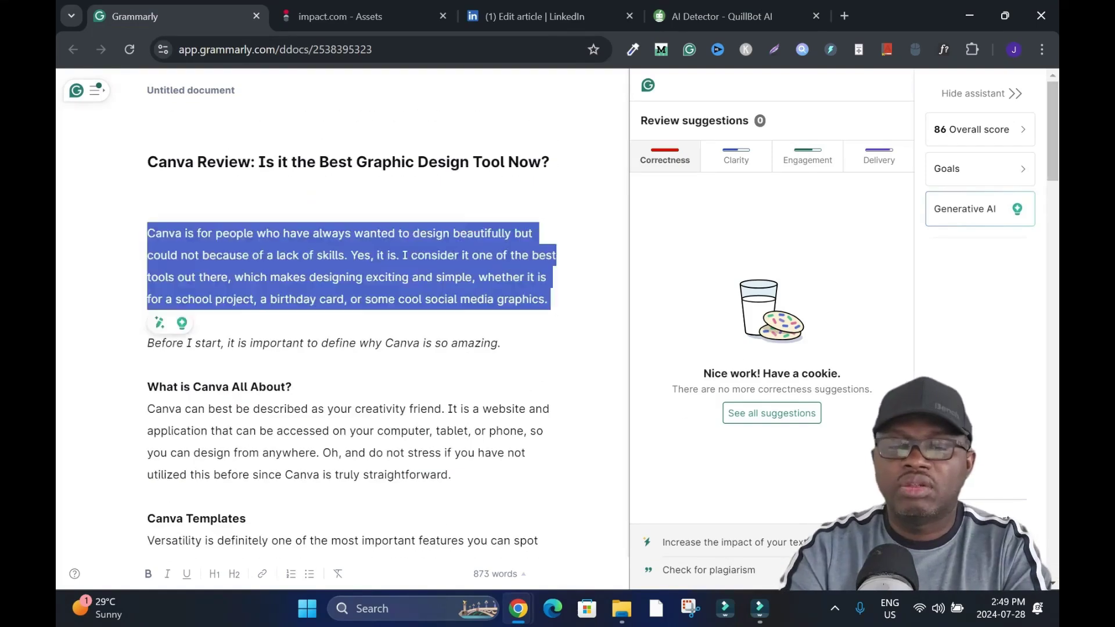
pyautogui.scroll(-6, 349, 325)
pyautogui.click(129, 49)
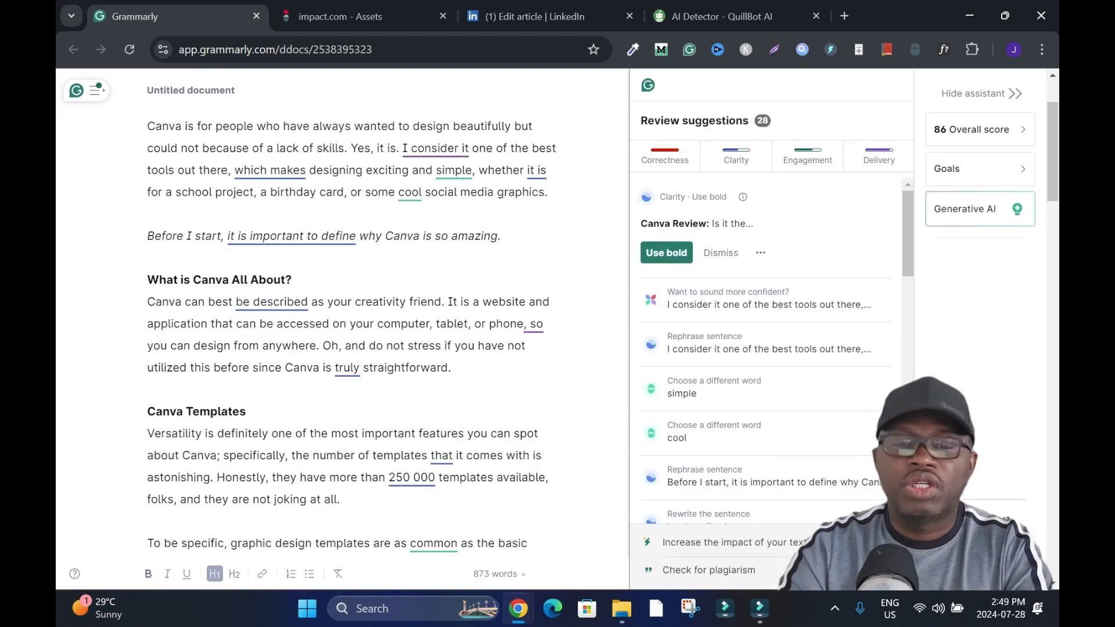
pyautogui.scroll(-15, 348, 325)
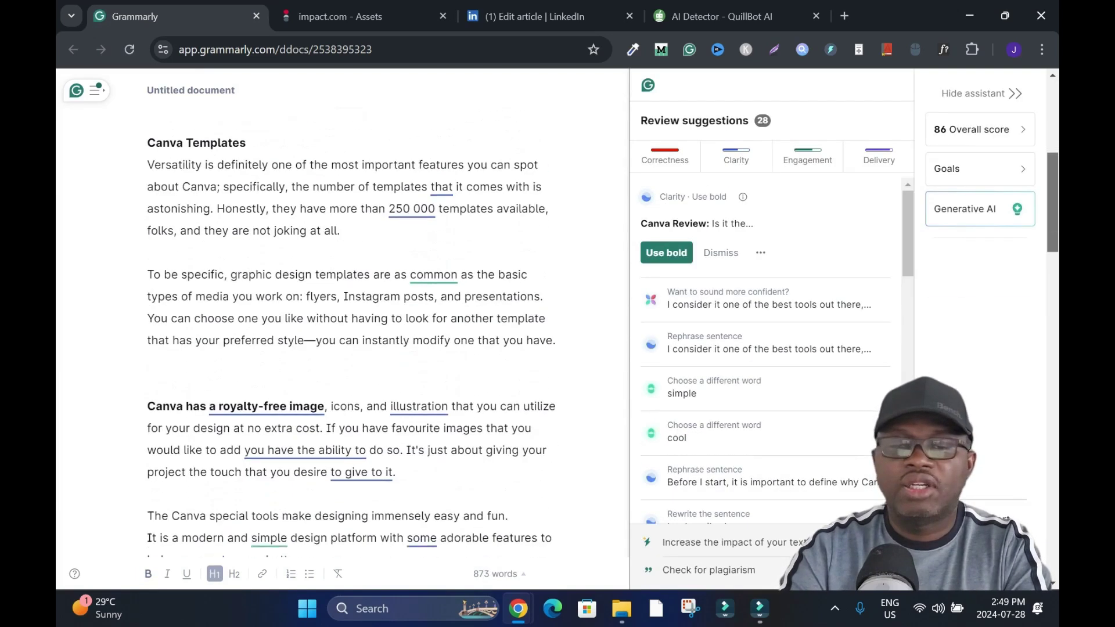
pyautogui.scroll(15, 348, 325)
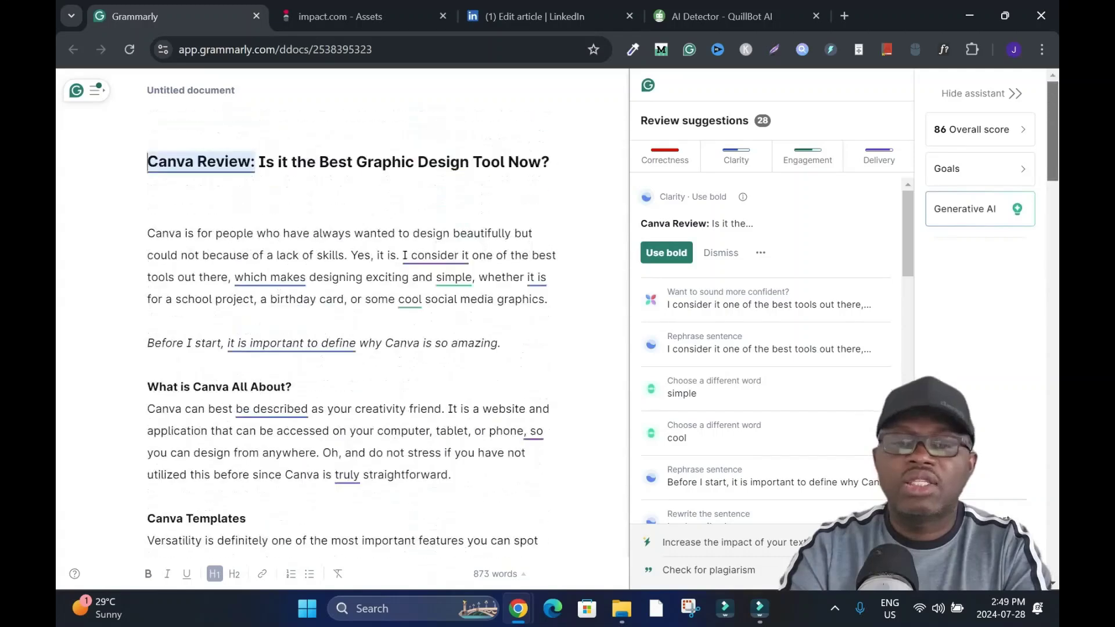
pyautogui.scroll(-20, 348, 325)
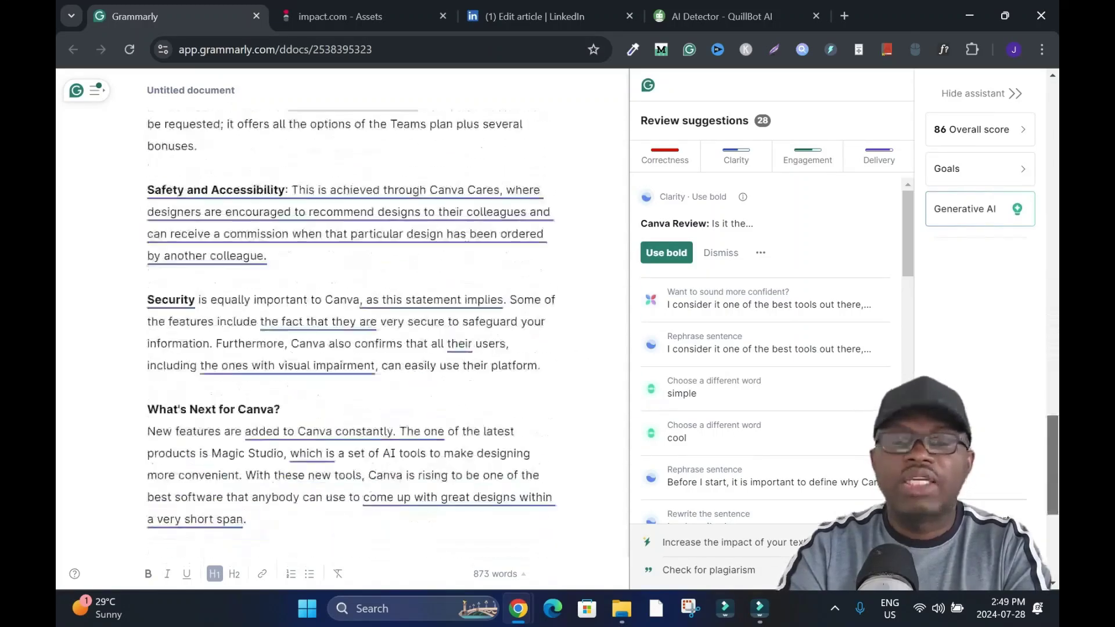
pyautogui.scroll(-5, 348, 325)
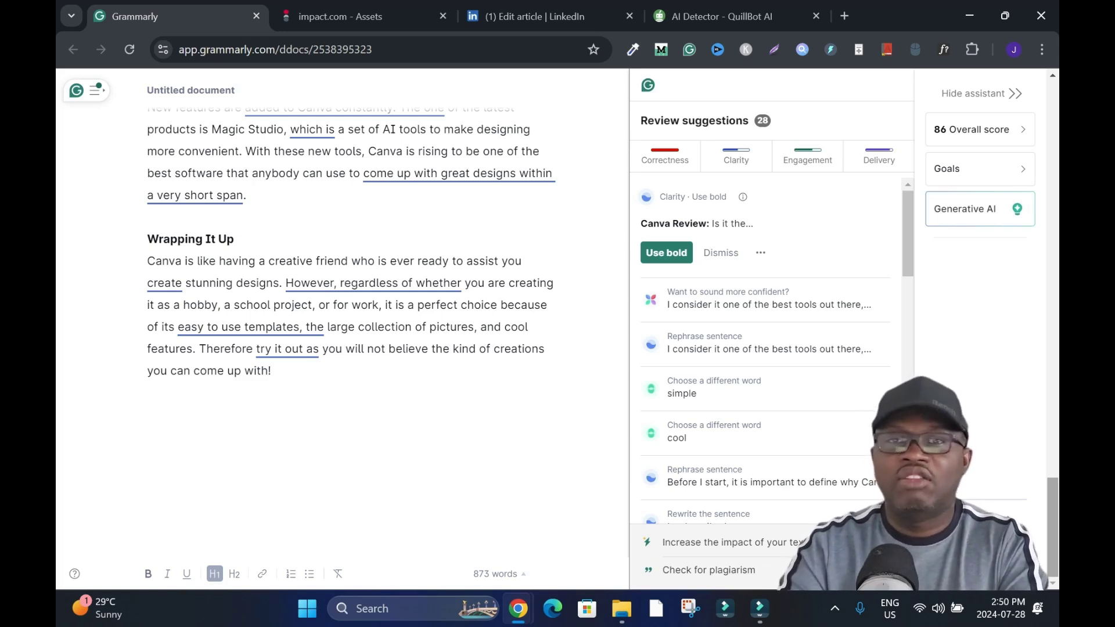
pyautogui.scroll(15, 351, 325)
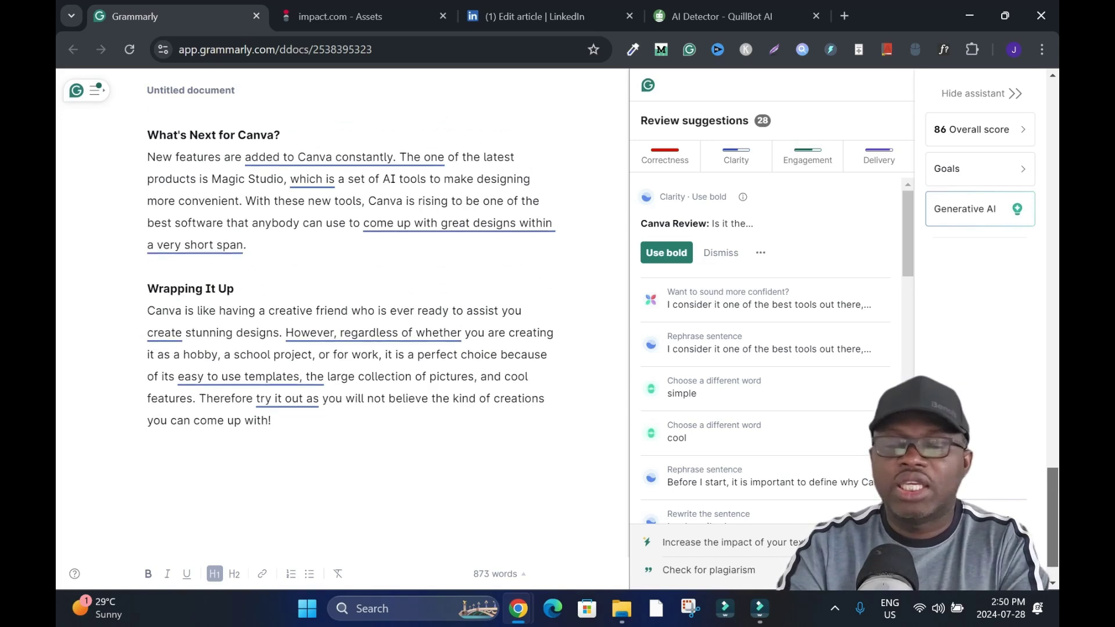
pyautogui.scroll(20, 352, 325)
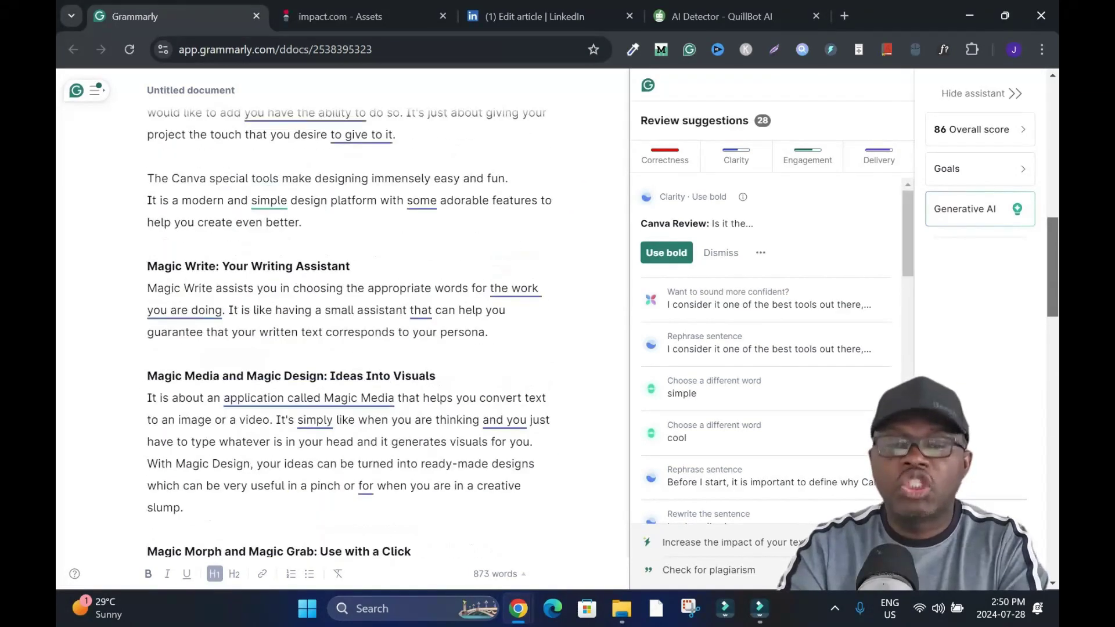
# - Compare QuillBot's AI detection breakdown with the Grammarly draft
pyautogui.hotkey('ctrl', '4')
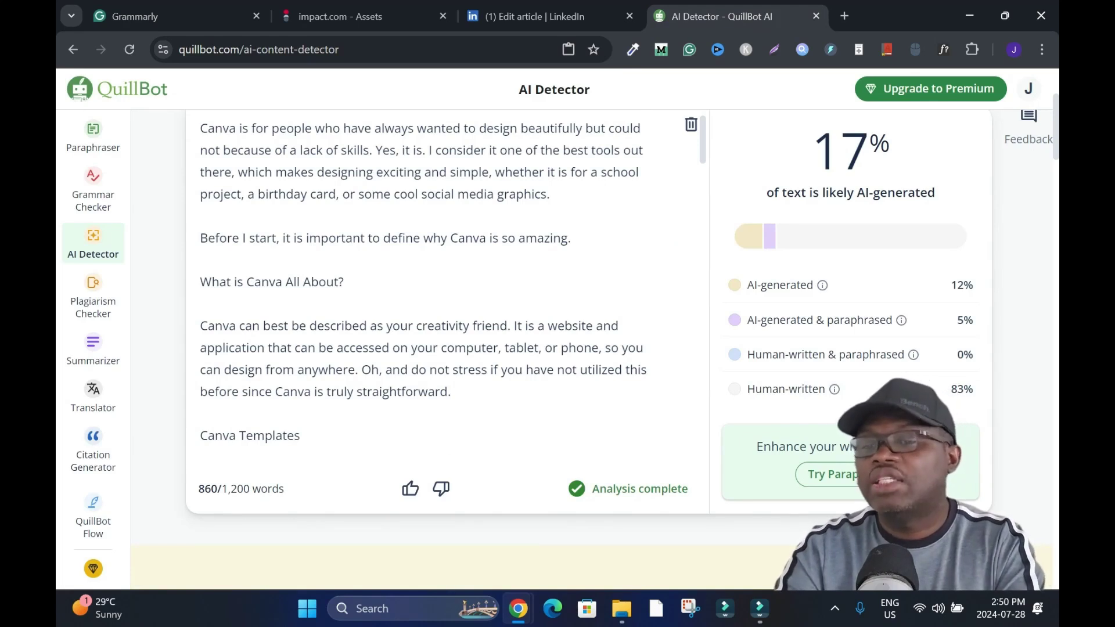
pyautogui.hotkey('ctrl', '1')
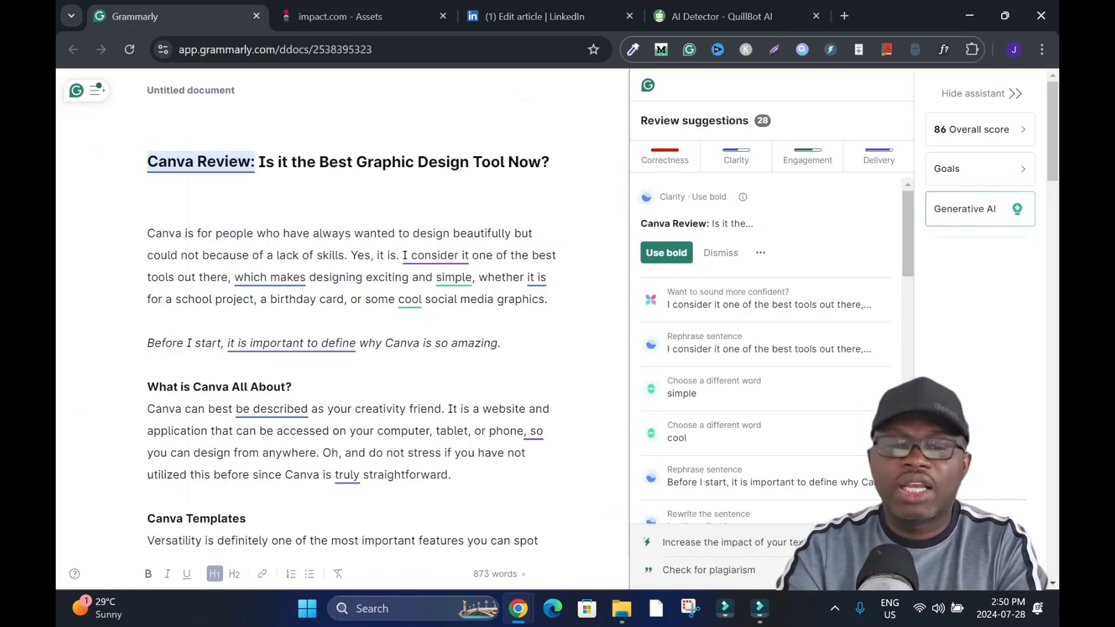
pyautogui.hotkey('ctrl', '4')
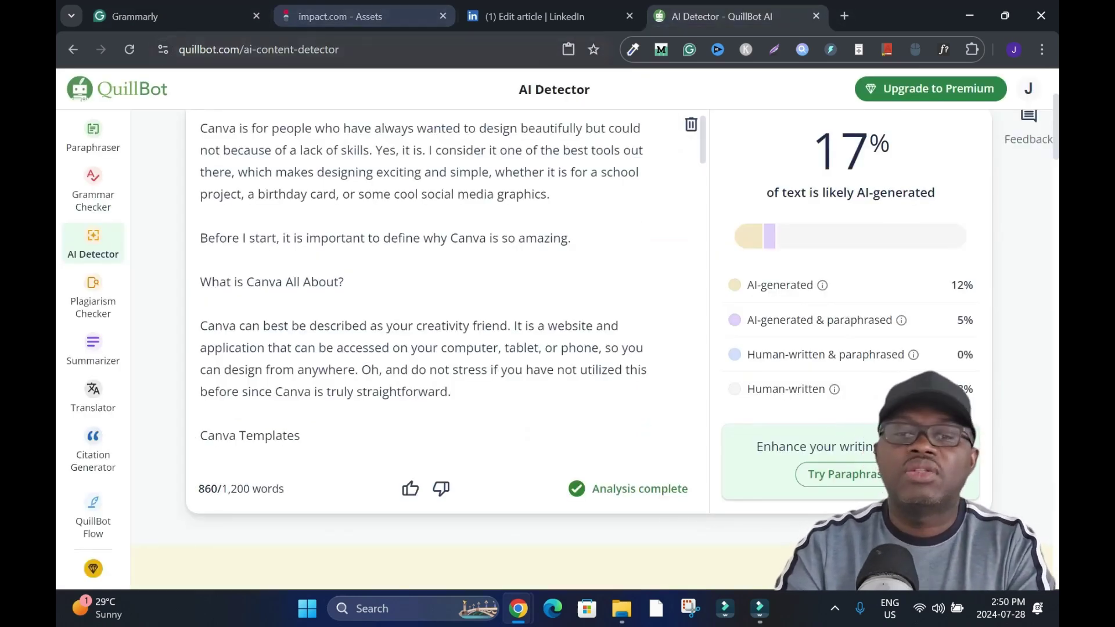
# - Return to the LinkedIn article and review it from the closing sections up to the cover image area and title
pyautogui.hotkey('ctrl', '3')
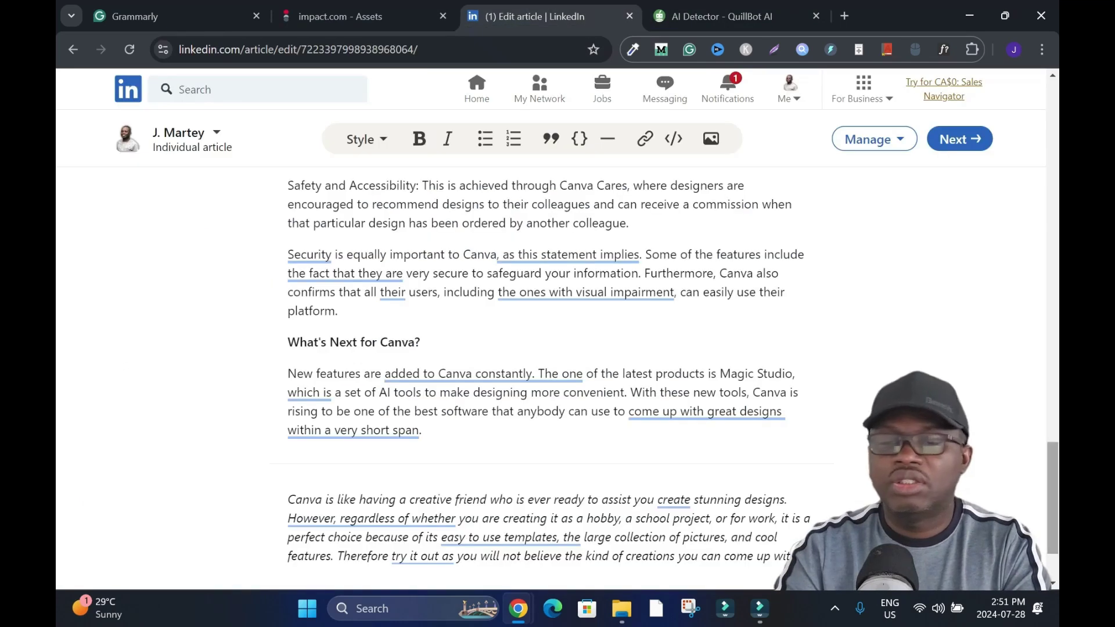
pyautogui.scroll(1, 545, 348)
pyautogui.scroll(1, 545, 348)
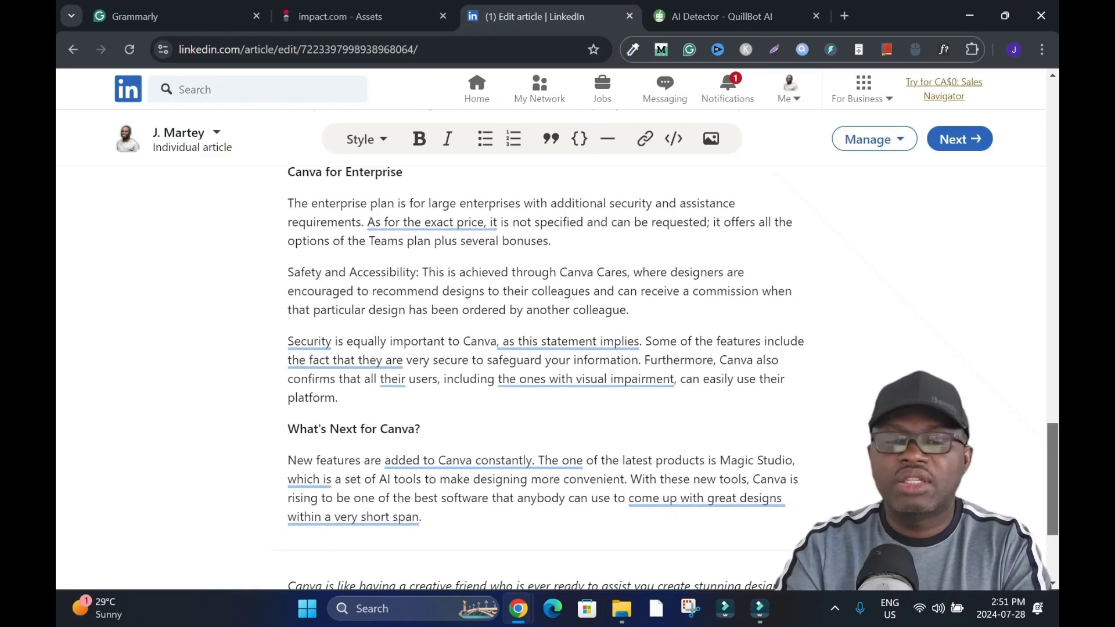
pyautogui.scroll(-1, 545, 349)
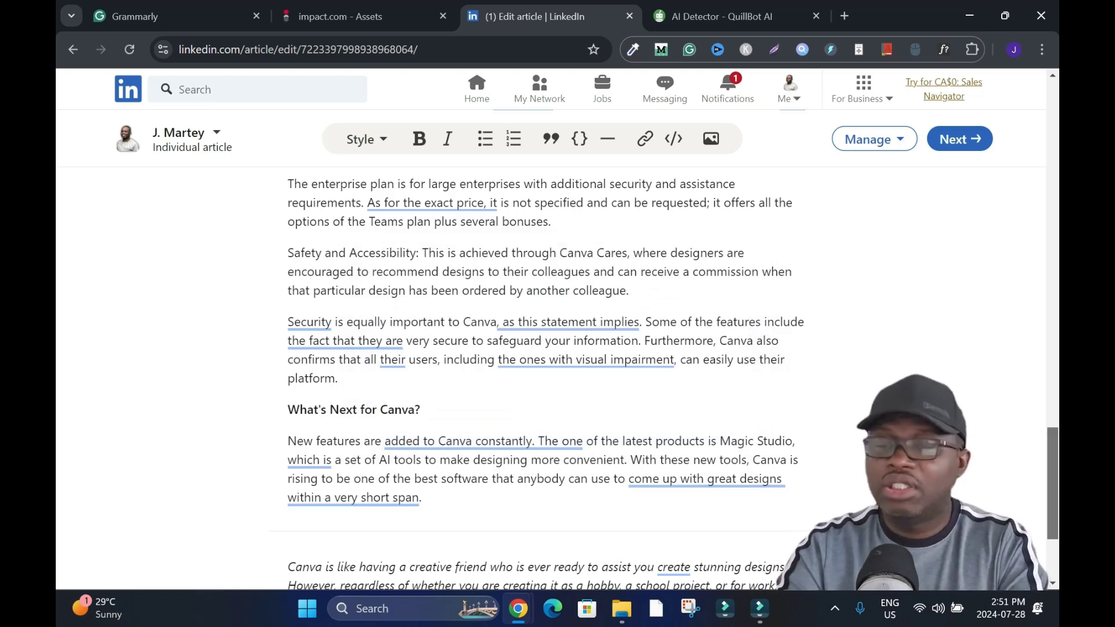
pyautogui.scroll(10, 548, 378)
pyautogui.scroll(10, 549, 377)
pyautogui.scroll(3, 549, 378)
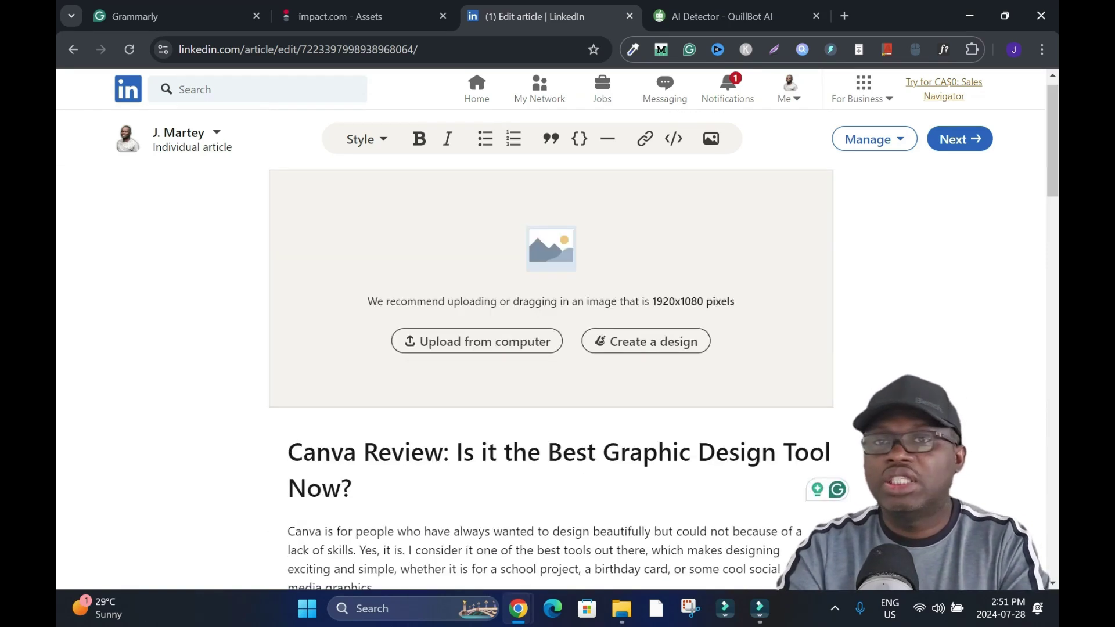
pyautogui.scroll(-3, 549, 378)
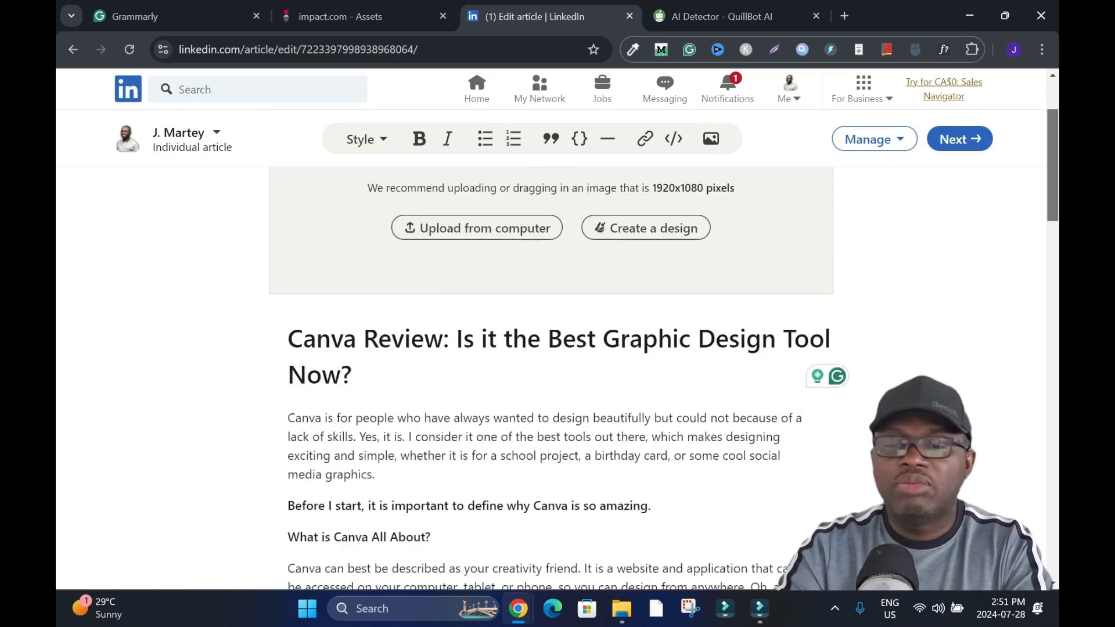
# - Review the article from its title and introduction through the Canva Templates section to the pricing plans
pyautogui.scroll(-3, 549, 377)
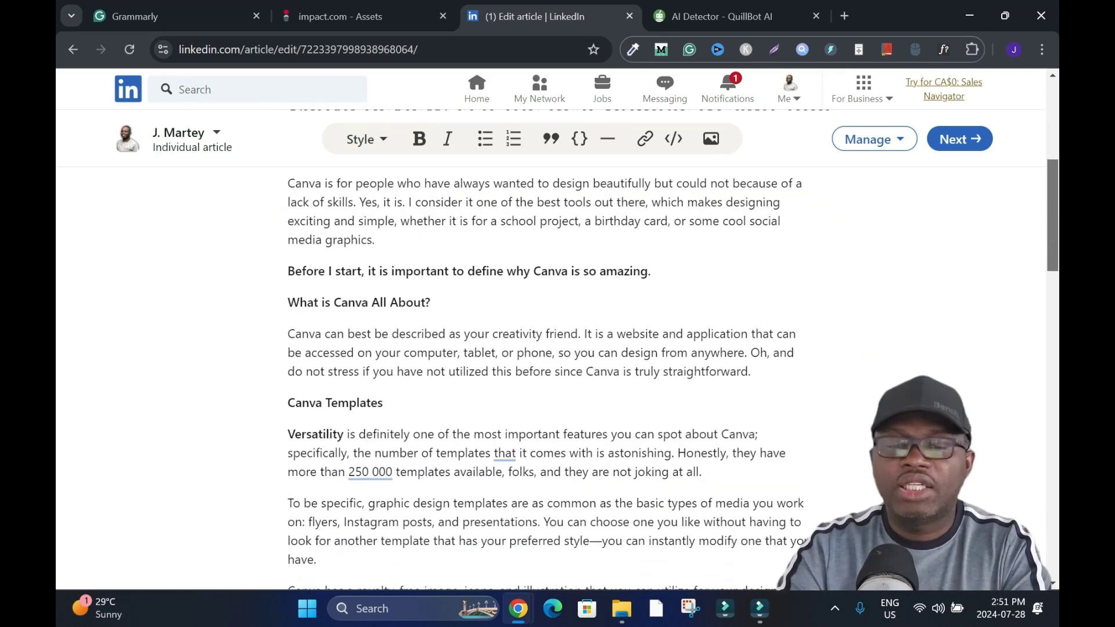
pyautogui.scroll(-2, 549, 377)
pyautogui.scroll(3, 549, 378)
pyautogui.scroll(-10, 548, 378)
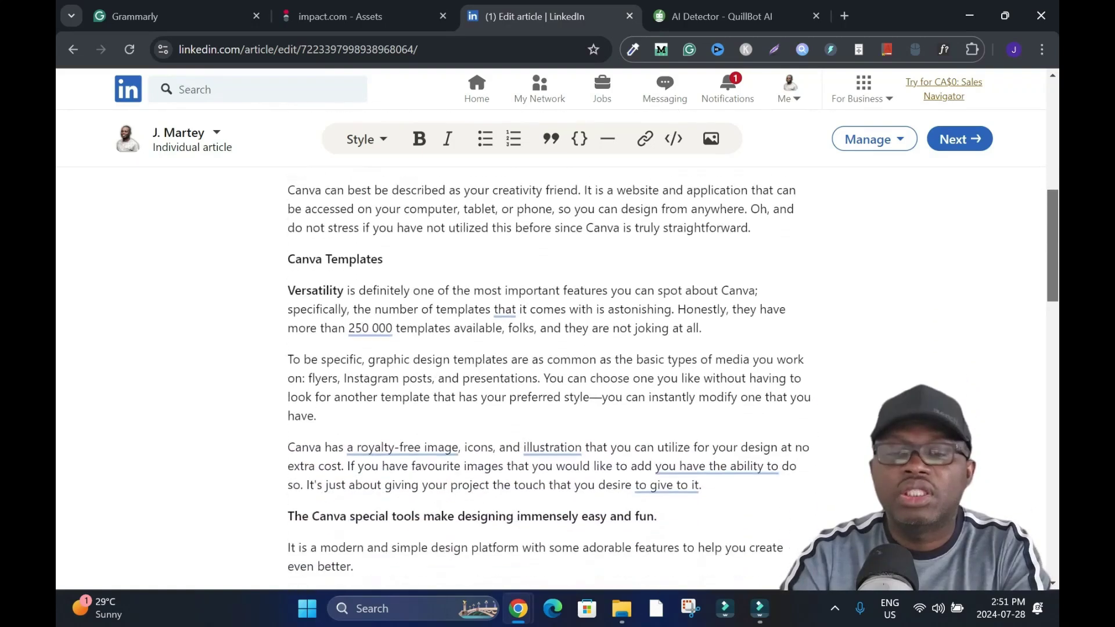
pyautogui.scroll(15, 549, 377)
pyautogui.scroll(-5, 549, 377)
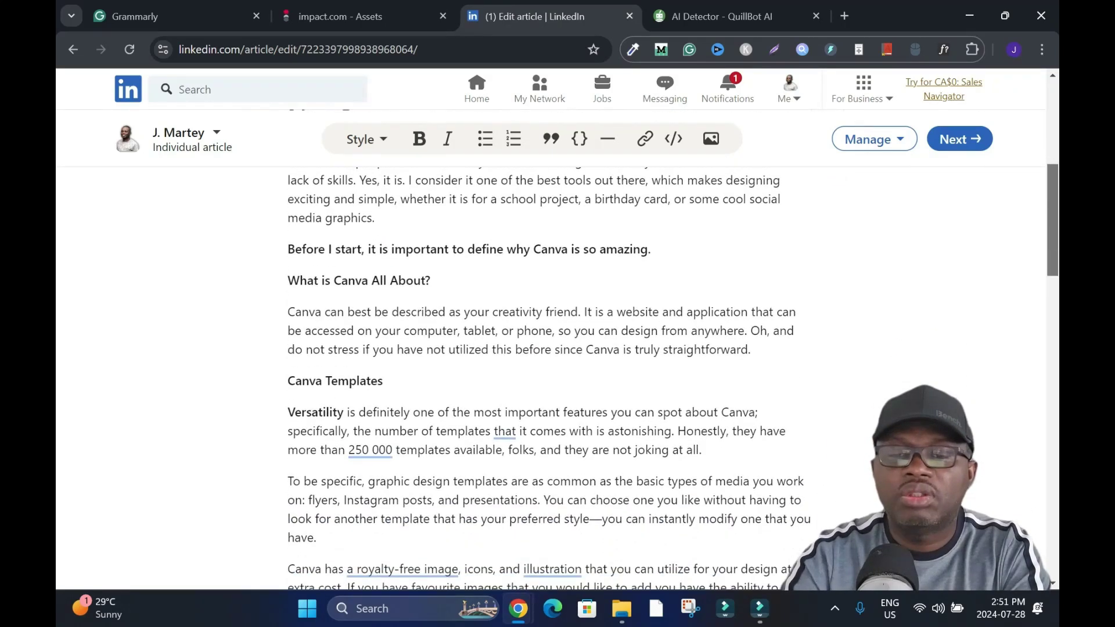
pyautogui.scroll(3, 548, 377)
pyautogui.scroll(-12, 549, 377)
pyautogui.scroll(-1, 549, 377)
pyautogui.scroll(8, 548, 378)
pyautogui.scroll(-15, 549, 377)
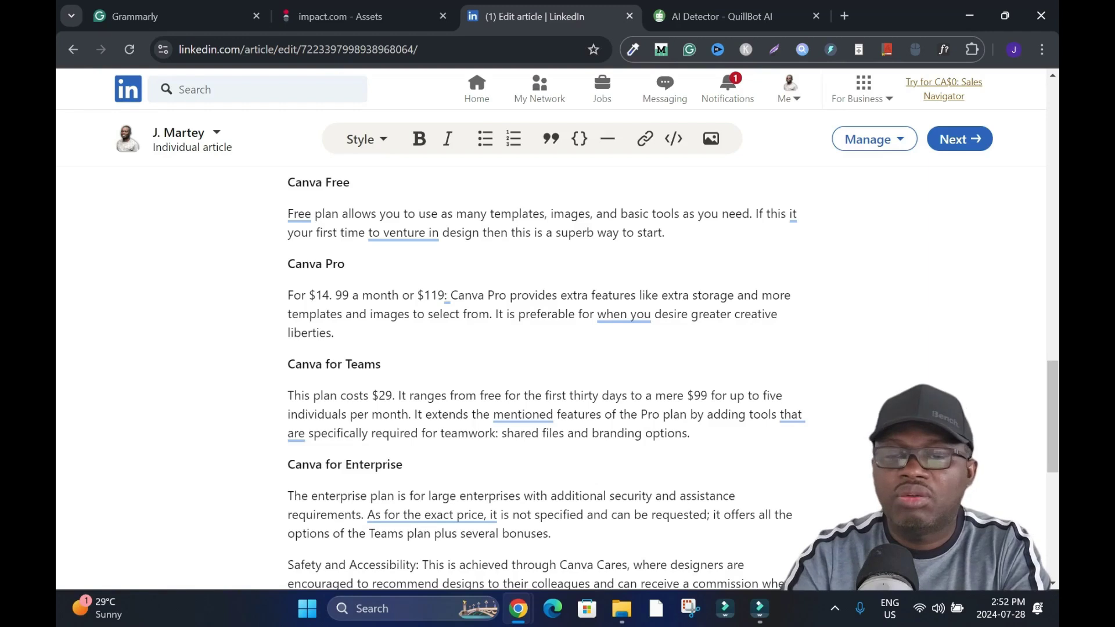
# - Add the line "Design with Canva and let the graphics do the talking for your business!" below the Canva for Teams paragraph, set off by blank lines
pyautogui.press('Return')
pyautogui.press('Return')
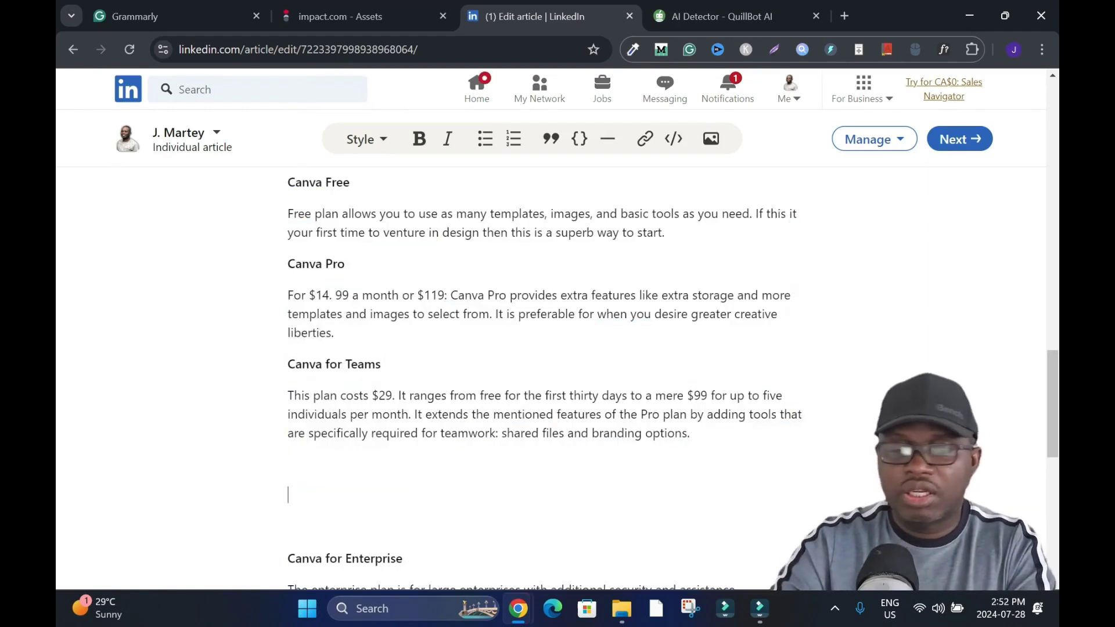
pyautogui.write('Design with Canva')
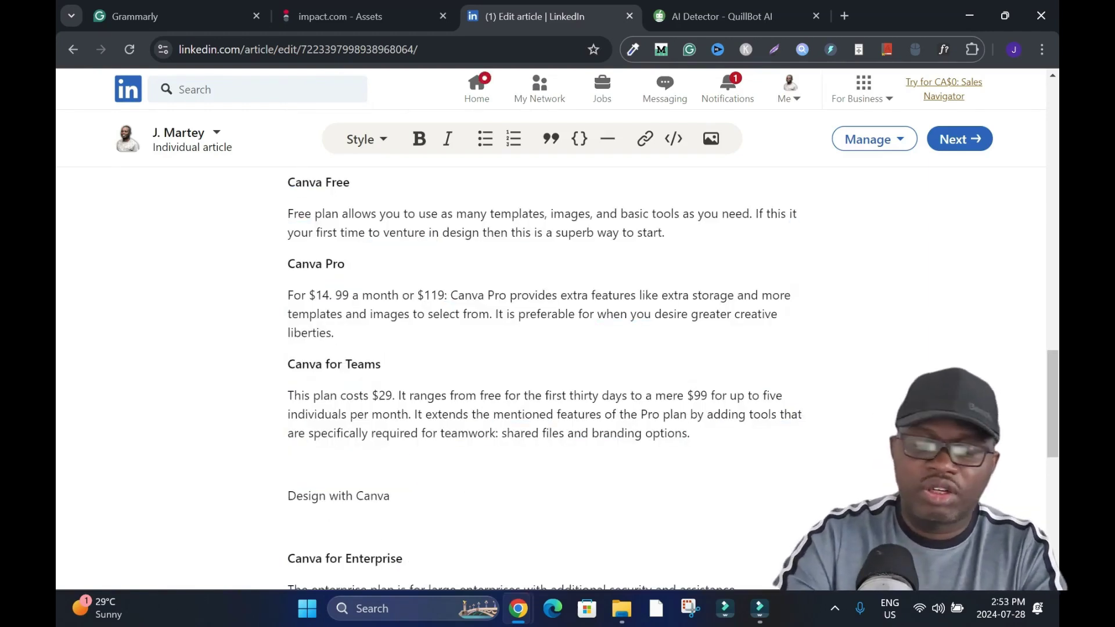
pyautogui.write('!')
pyautogui.write(' and let the graphic')
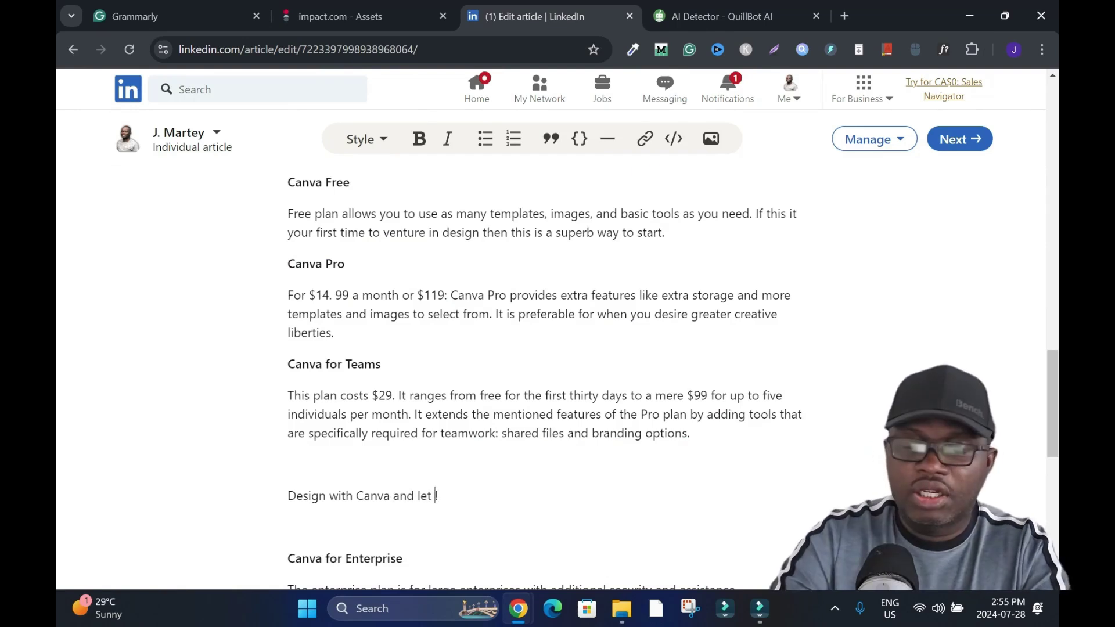
pyautogui.write('s do the talking ')
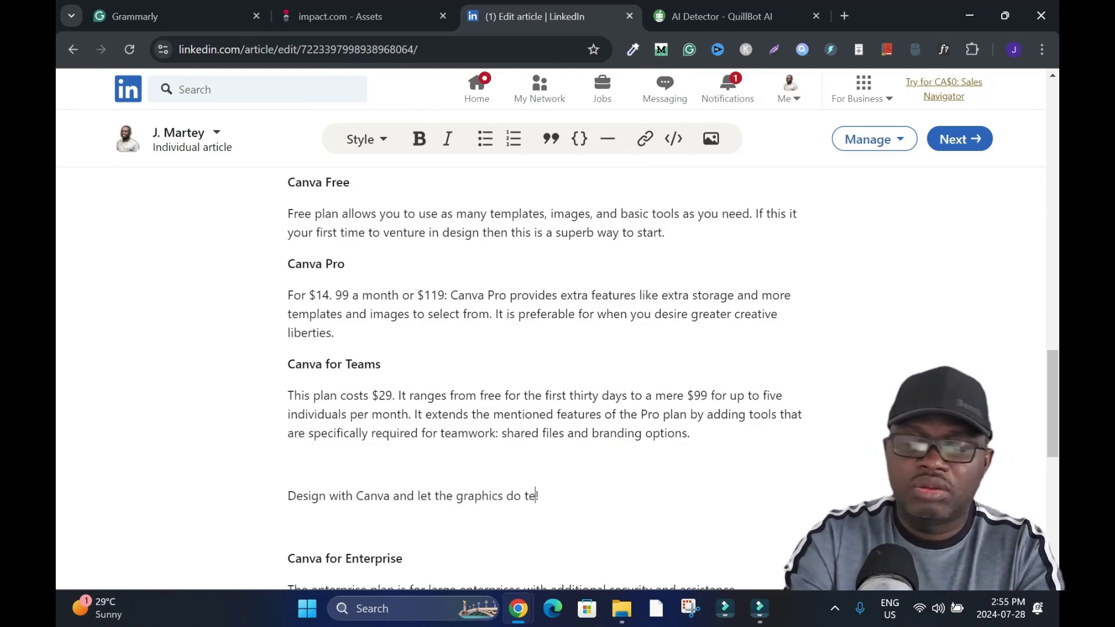
pyautogui.write('for your business')
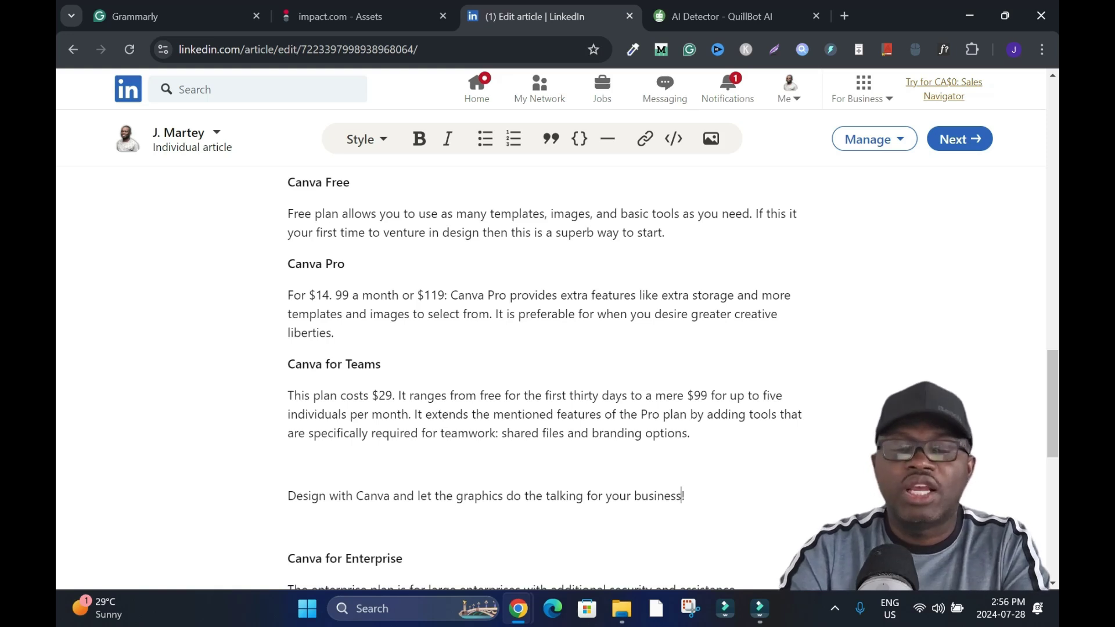
# - Link the words "Design with Canva" in the call-to-action line to the partner.canva.com affiliate URL
pyautogui.moveTo(353, 495); pyautogui.dragTo(390, 495)
pyautogui.click(288, 495)
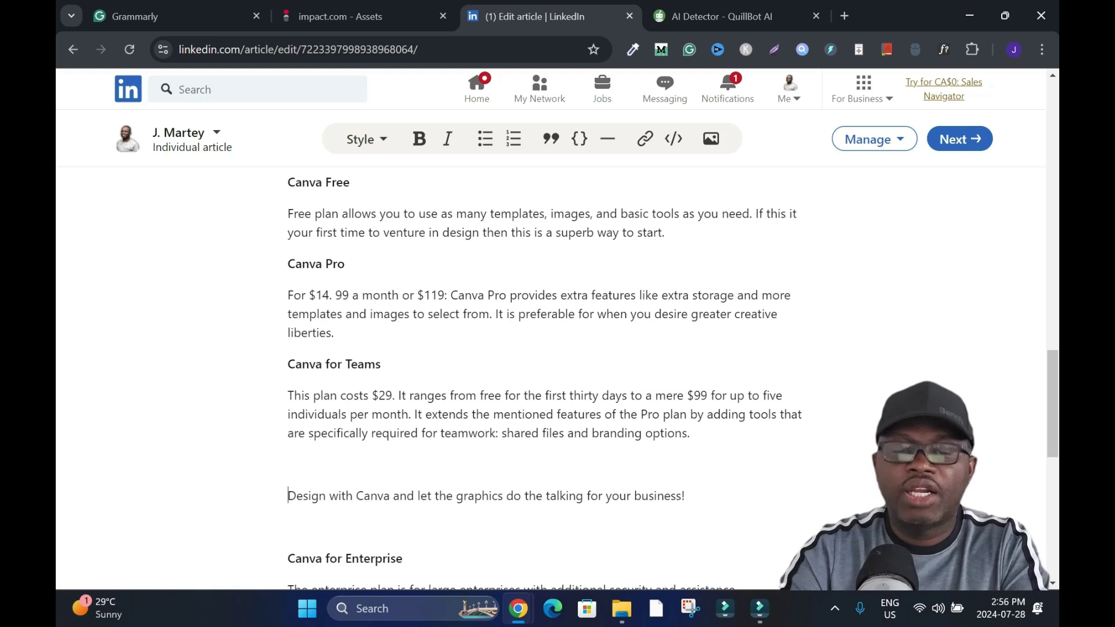
pyautogui.moveTo(288, 495); pyautogui.dragTo(390, 495)
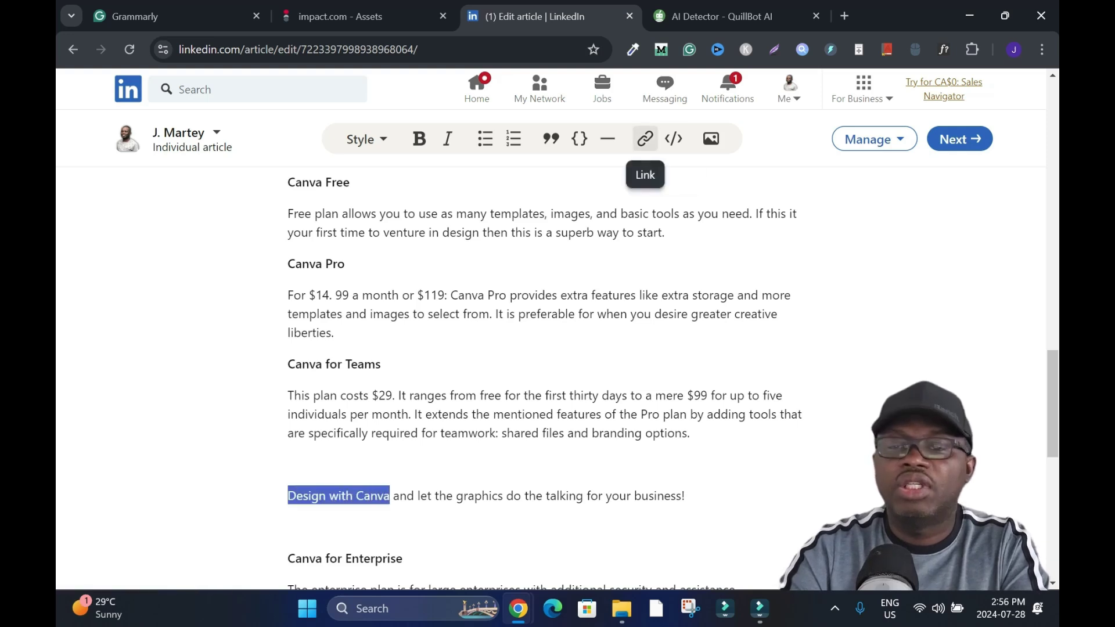
pyautogui.click(645, 139)
pyautogui.write('https://partner.canva.com/c/3461397/654124/10068')
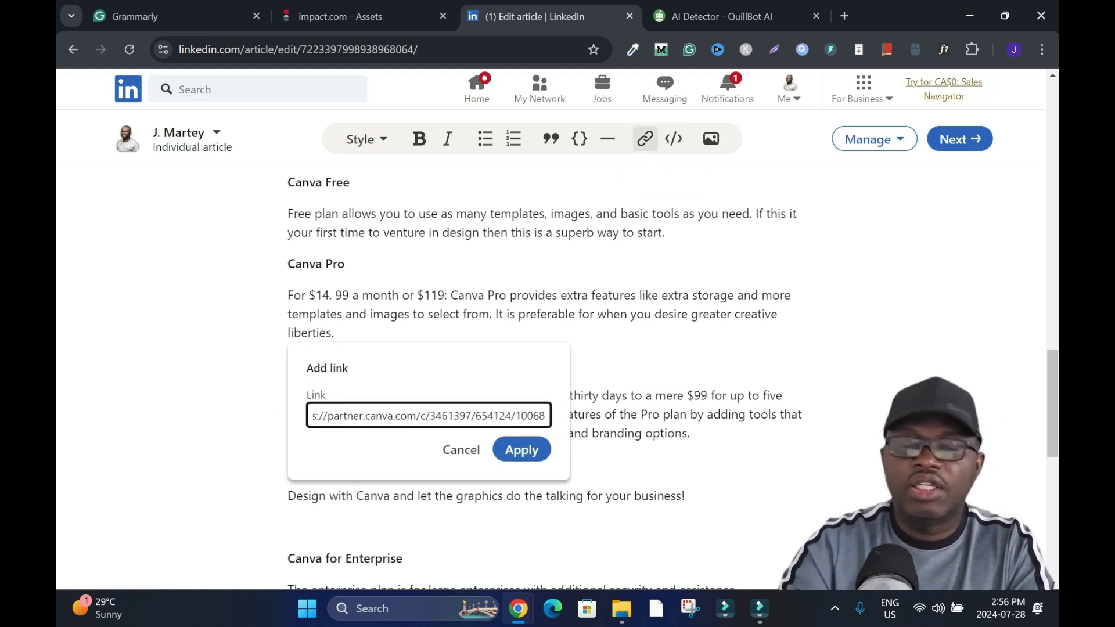
pyautogui.click(522, 450)
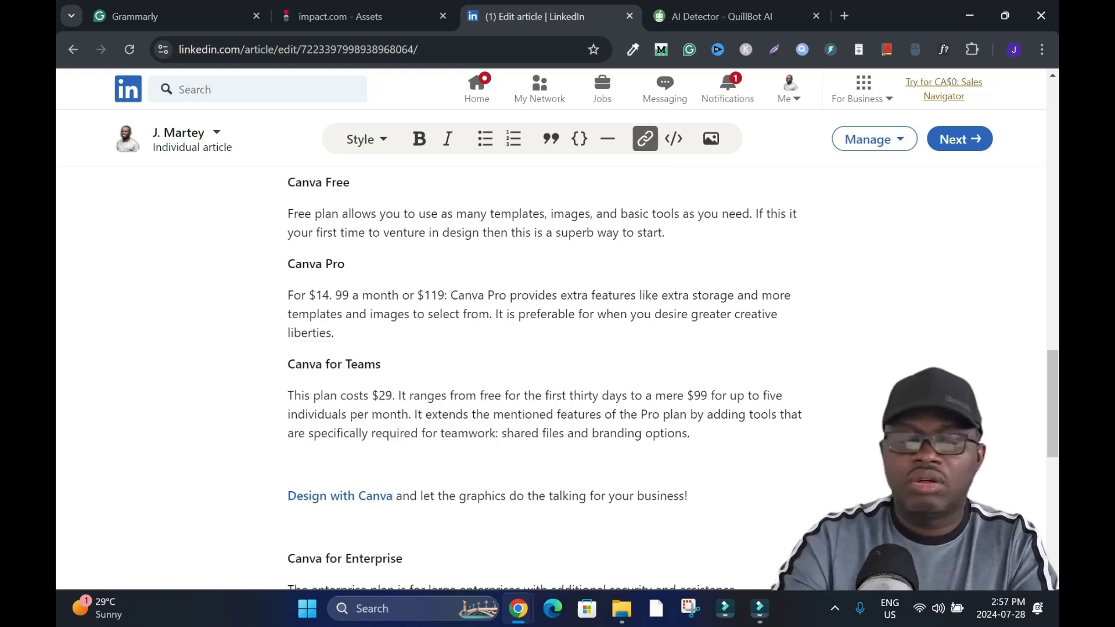
# - Put "Have you tried Canva yet?" in front of the linked text in the same paragraph, keeping a blank line above it
pyautogui.click(288, 464)
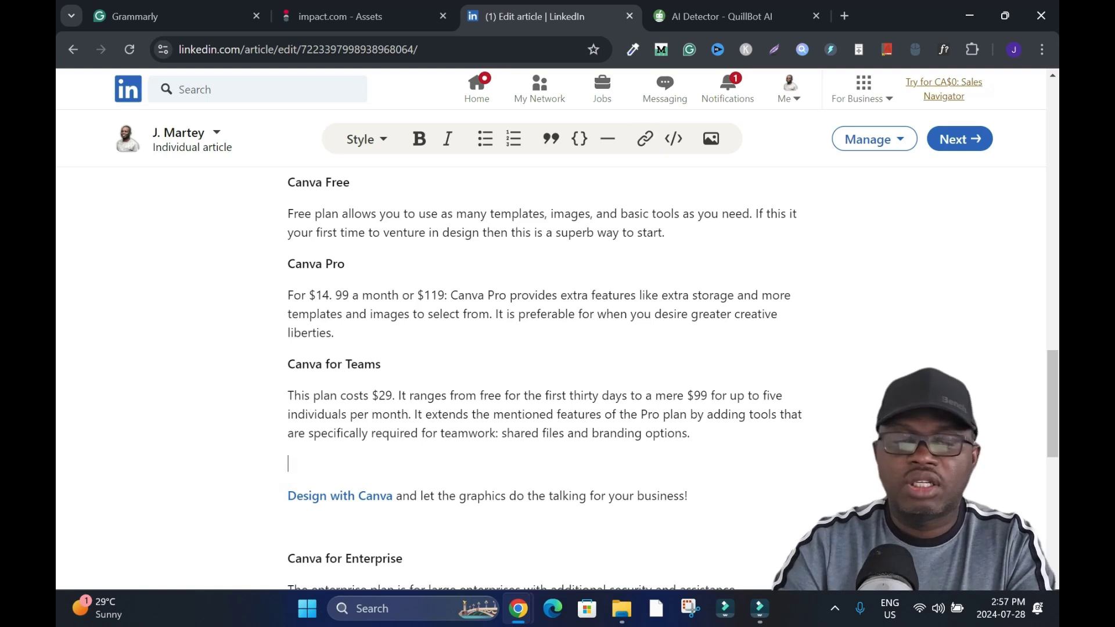
pyautogui.write('Have you tried')
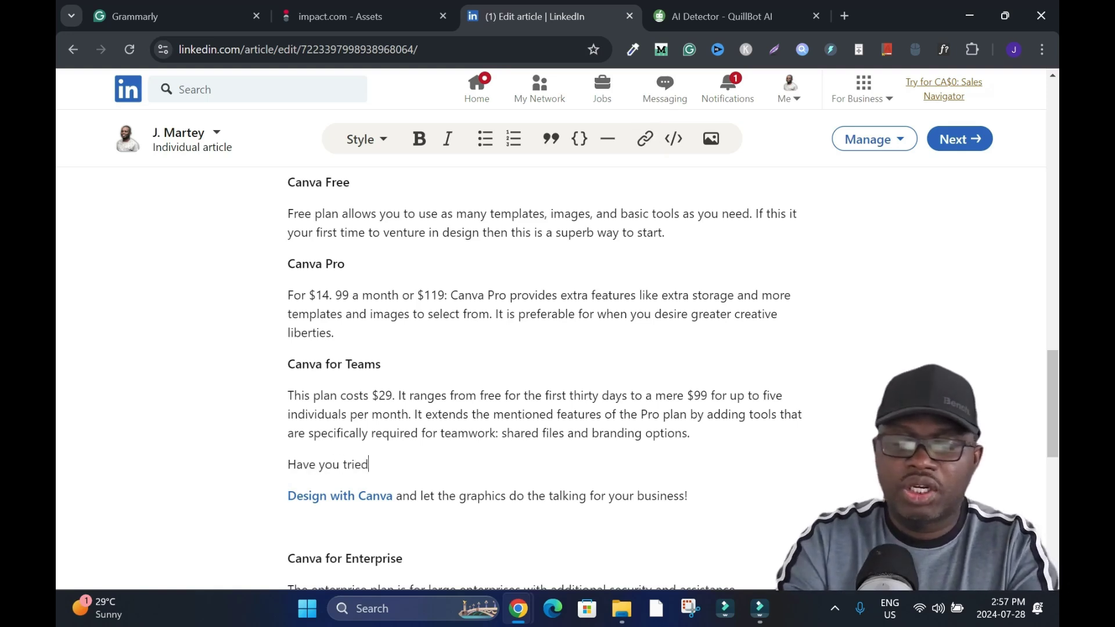
pyautogui.write(' Canva yet?')
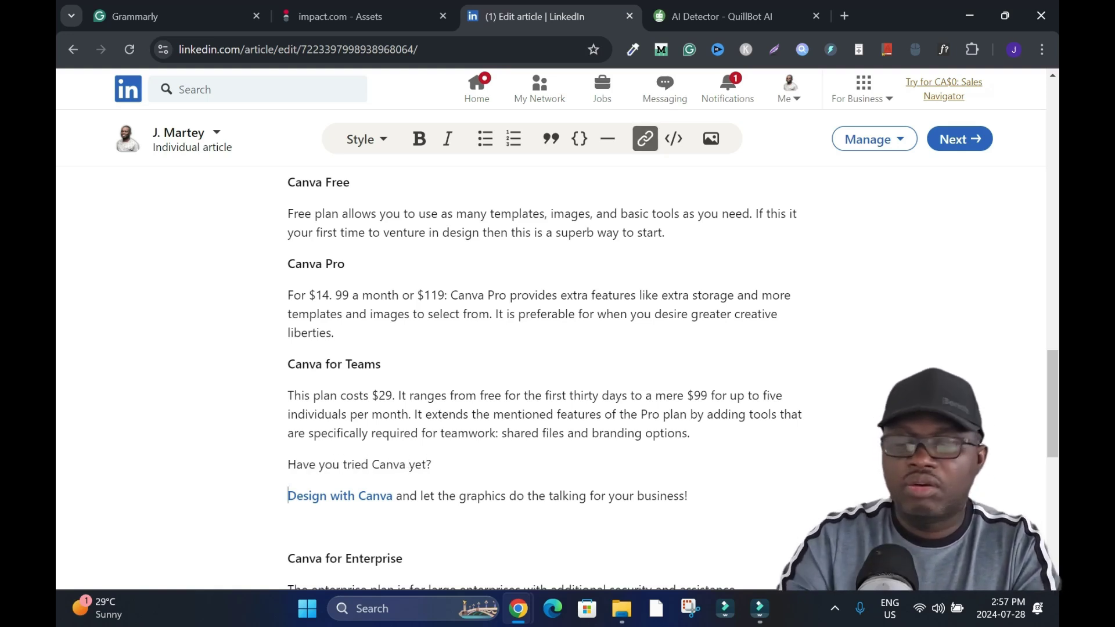
pyautogui.press('Delete')
pyautogui.press('Return')
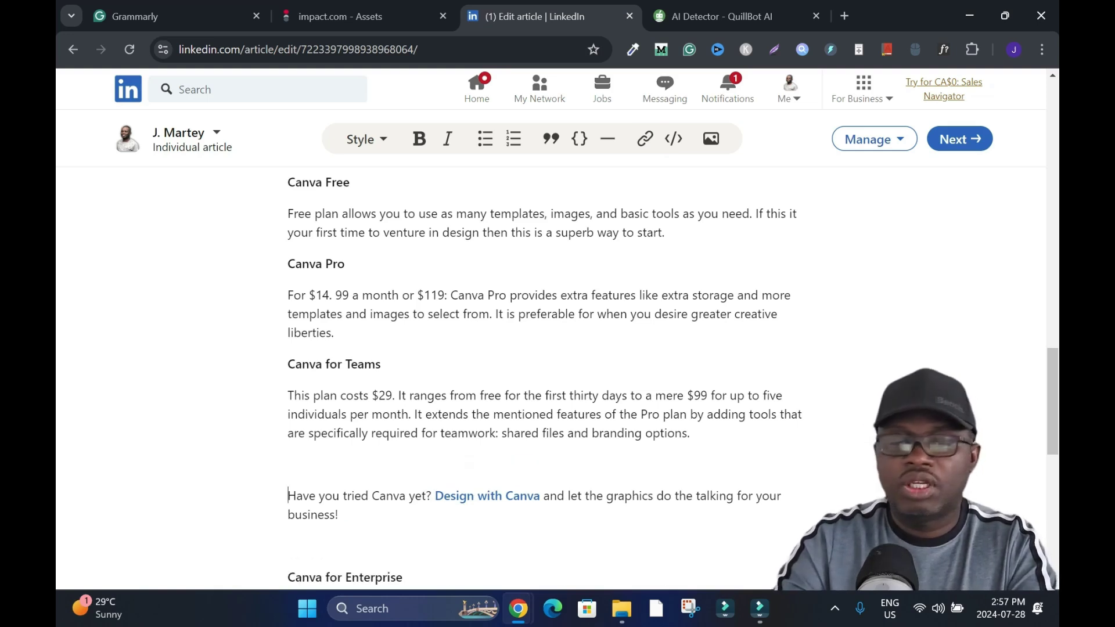
# - Italicize the whole call-to-action paragraph between Canva for Teams and Canva for Enterprise
pyautogui.scroll(-3, 546, 377)
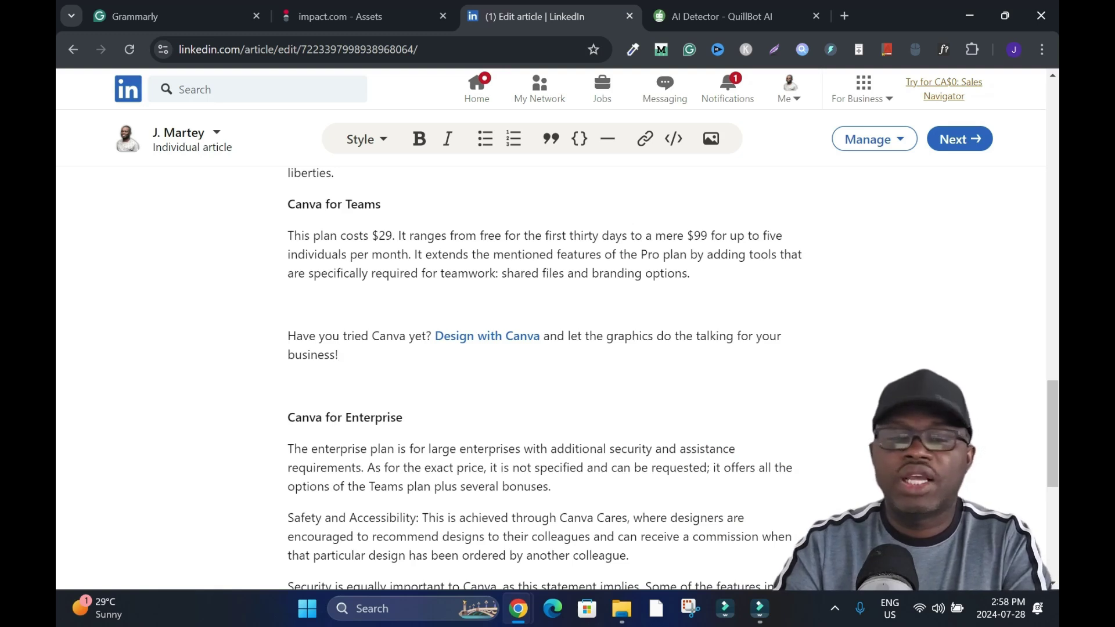
pyautogui.hotkey('shift', 'Up')
pyautogui.hotkey('shift', 'Home')
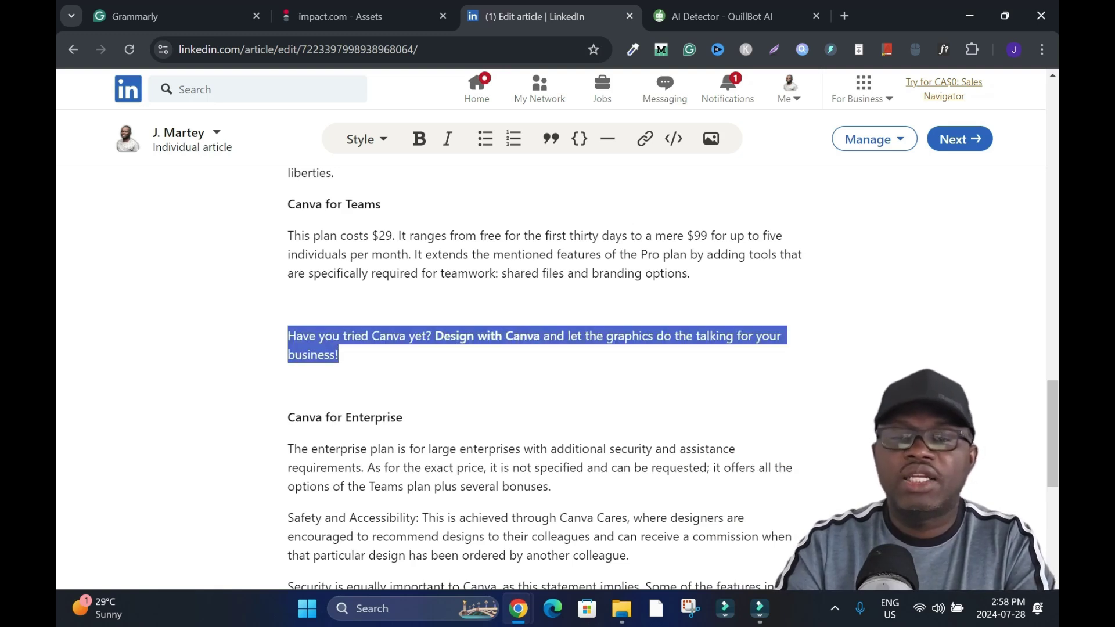
pyautogui.click(447, 138)
pyautogui.click(289, 385)
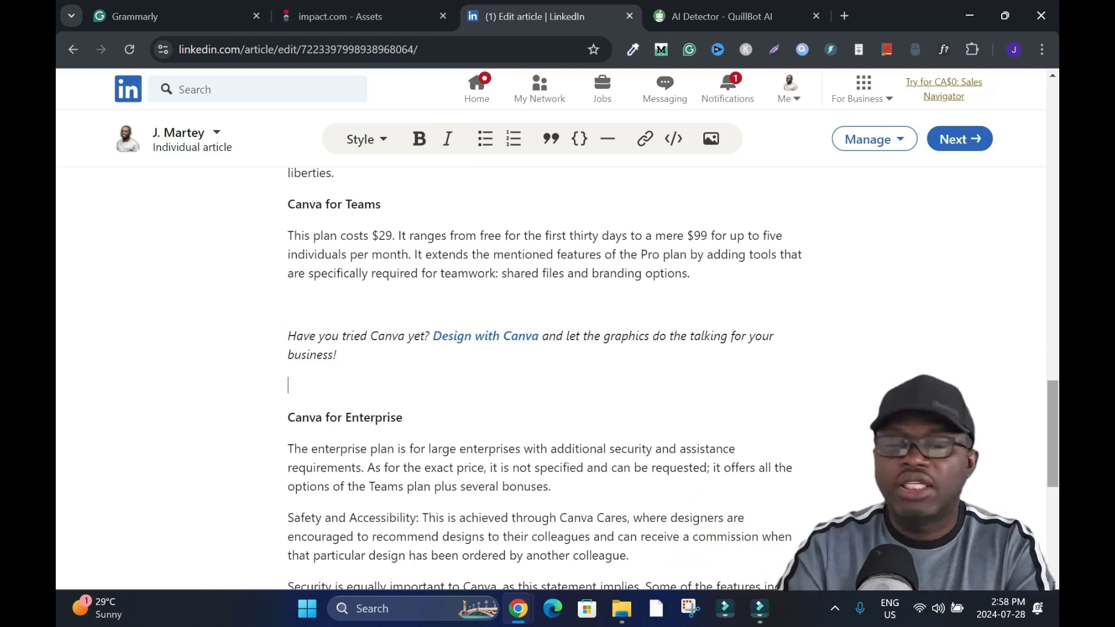
# - Copy the italic call-to-action and paste it after the "What's Next for Canva?" paragraph, above the divider
pyautogui.scroll(-2, 545, 377)
pyautogui.hotkey('ctrl', 'shift', 'Up')
pyautogui.hotkey('ctrl', 'c')
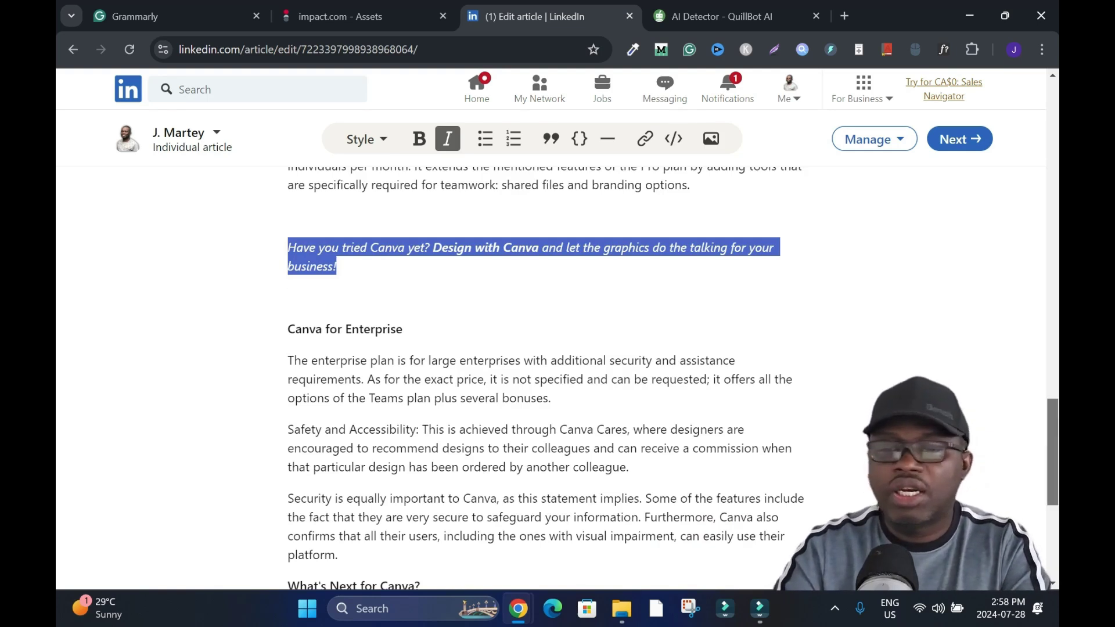
pyautogui.scroll(-6, 546, 377)
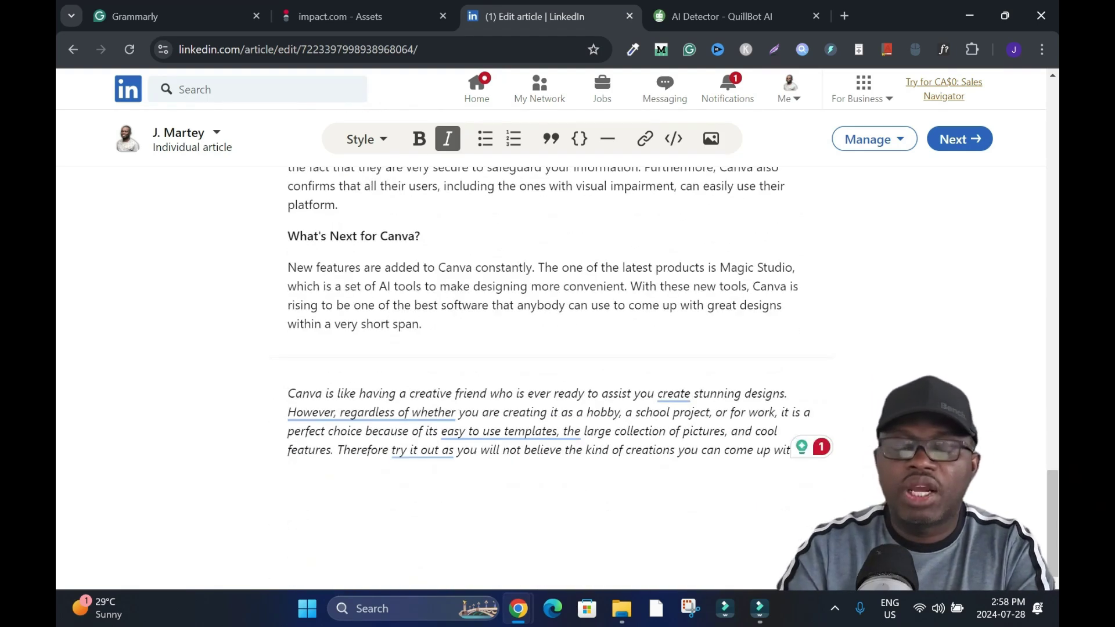
pyautogui.press('Return')
pyautogui.press('Return')
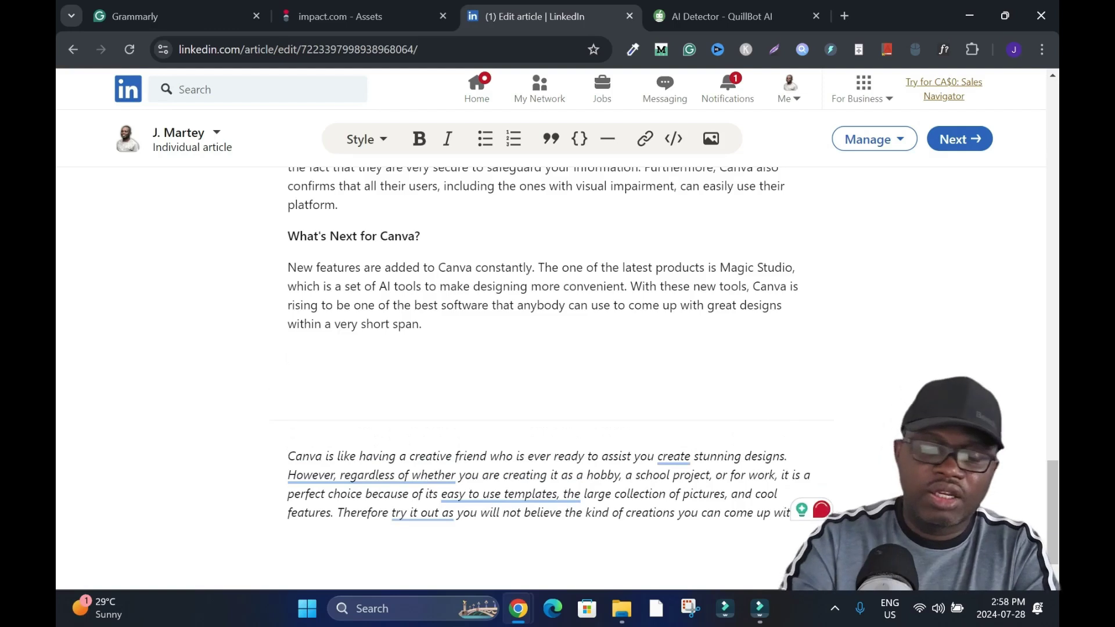
pyautogui.hotkey('ctrl', 'v')
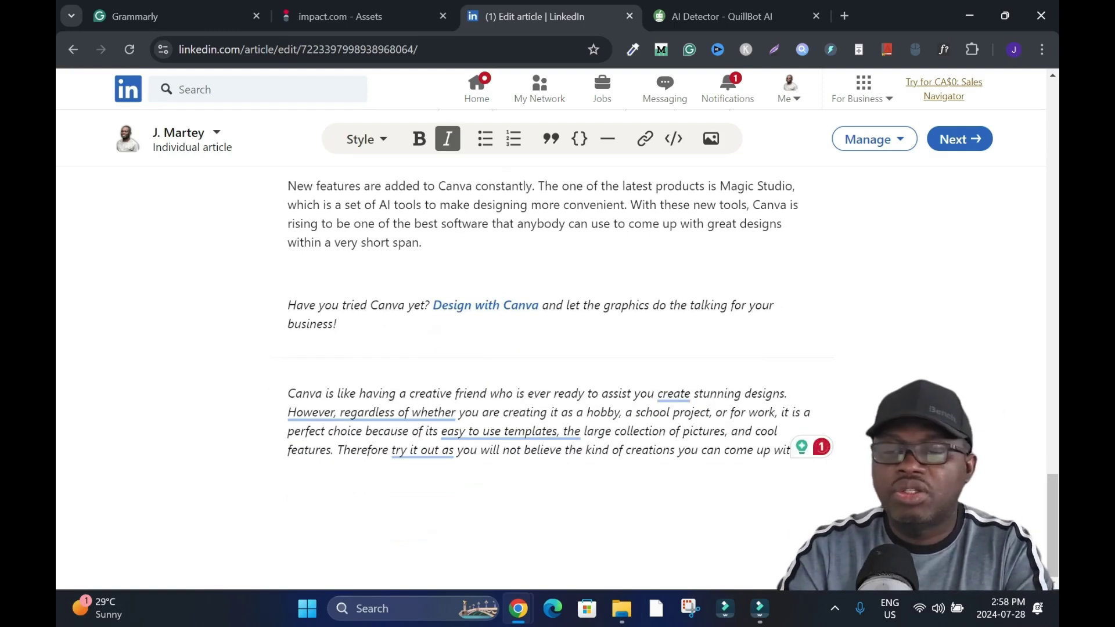
# - End the article with "Disclaimer: Some of the Links in this article are affiliate links.", its first word bold, and insert a divider above it
pyautogui.press('Return')
pyautogui.press('Return')
pyautogui.write('Disclaimer')
pyautogui.write(':')
pyautogui.write(' Some of the Links in th')
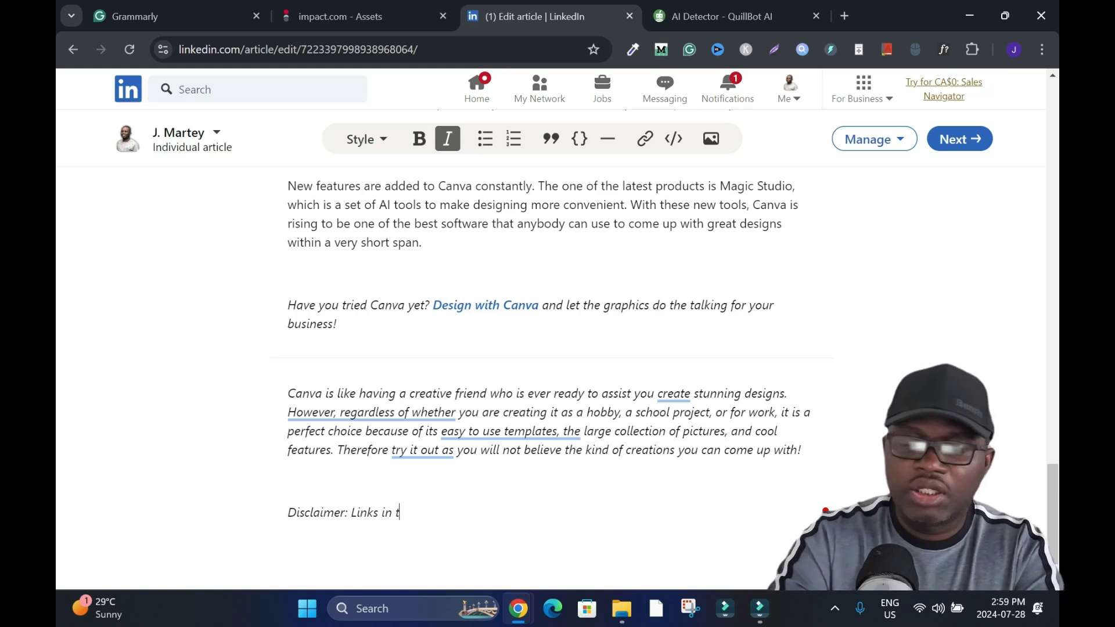
pyautogui.write('is article are affiliate links.')
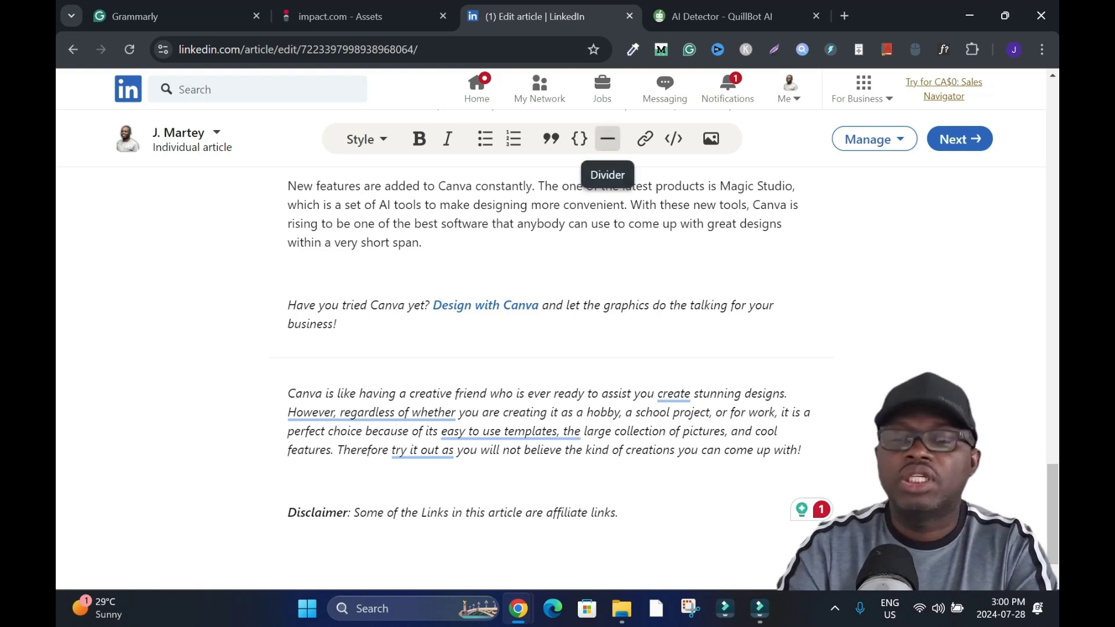
pyautogui.click(608, 138)
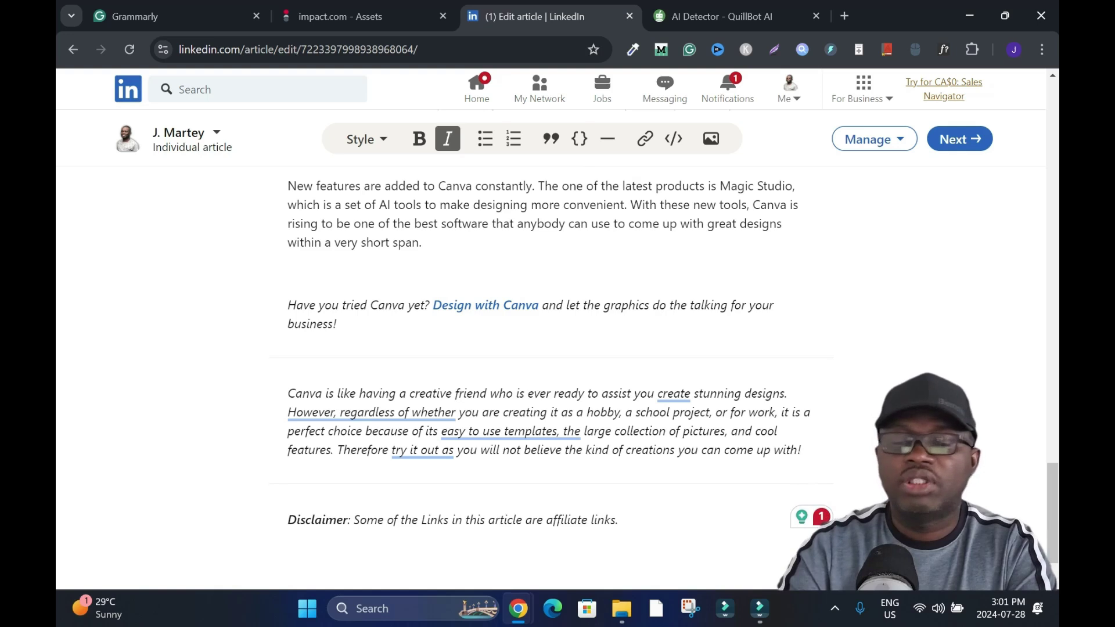
# - Look back over the whole article, checking the call-to-action placement, the pricing sections and the title area
pyautogui.scroll(20, 552, 377)
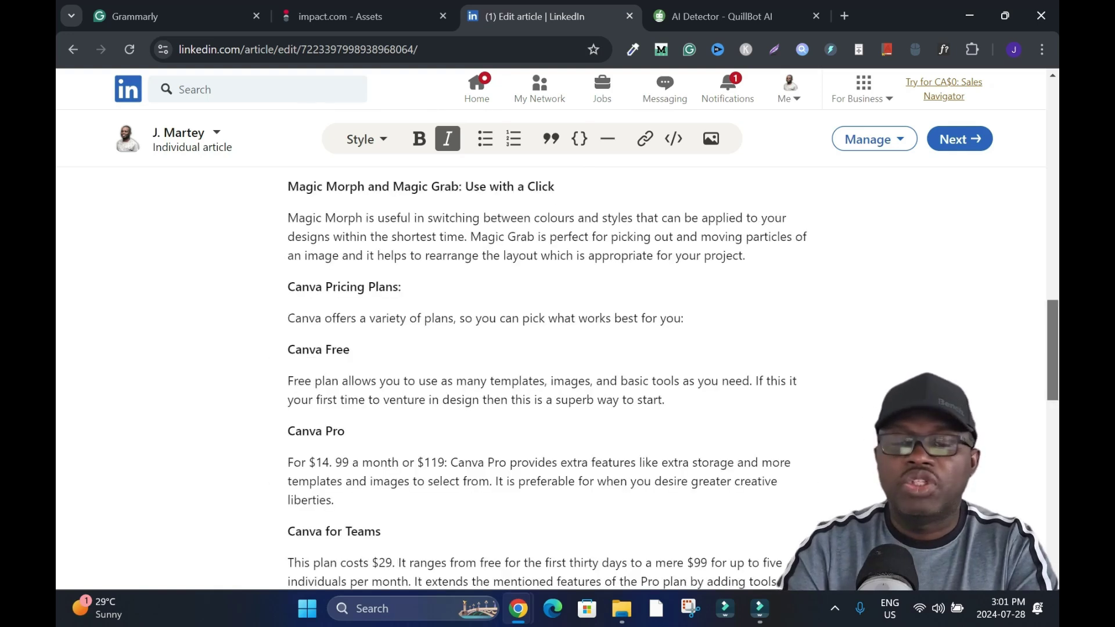
pyautogui.scroll(-10, 552, 378)
pyautogui.scroll(-12, 552, 378)
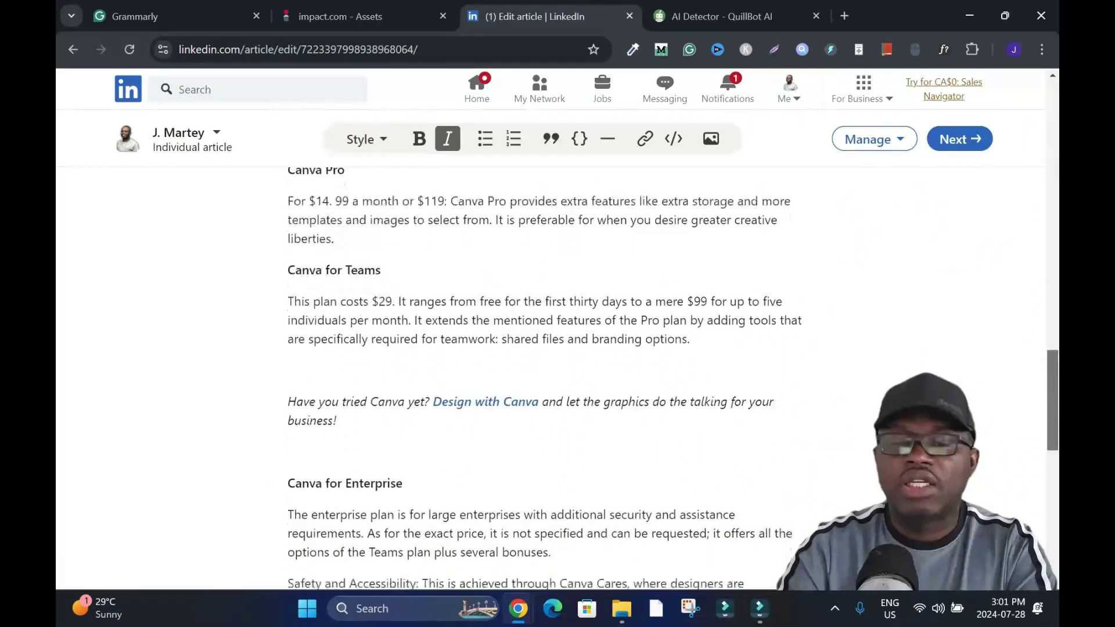
pyautogui.scroll(16, 551, 377)
pyautogui.scroll(7, 552, 378)
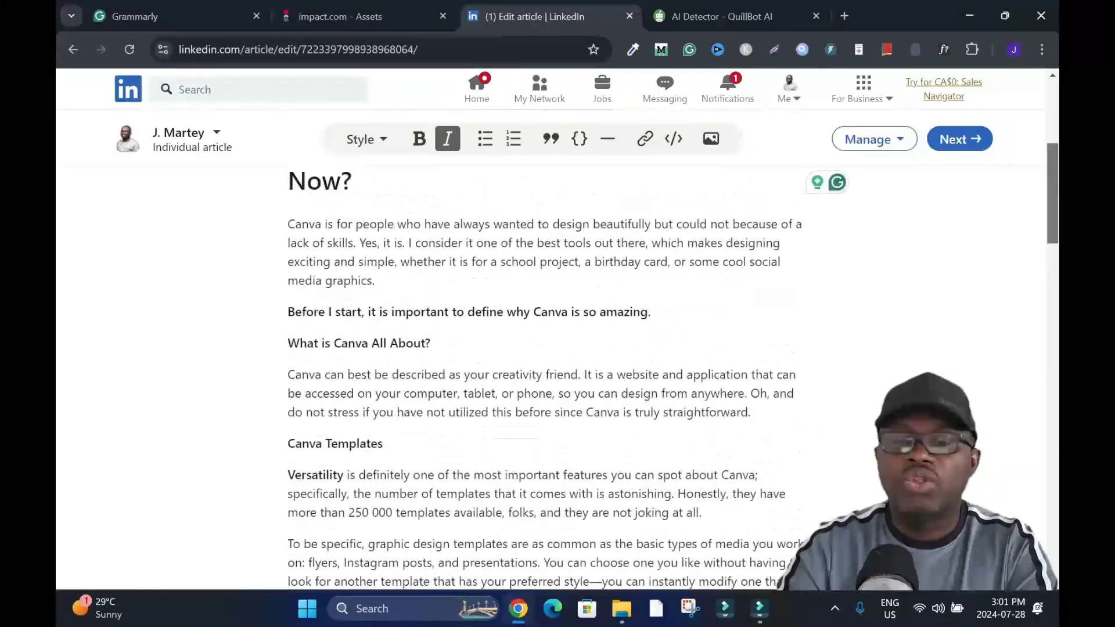
pyautogui.scroll(-3, 551, 378)
pyautogui.scroll(2, 551, 377)
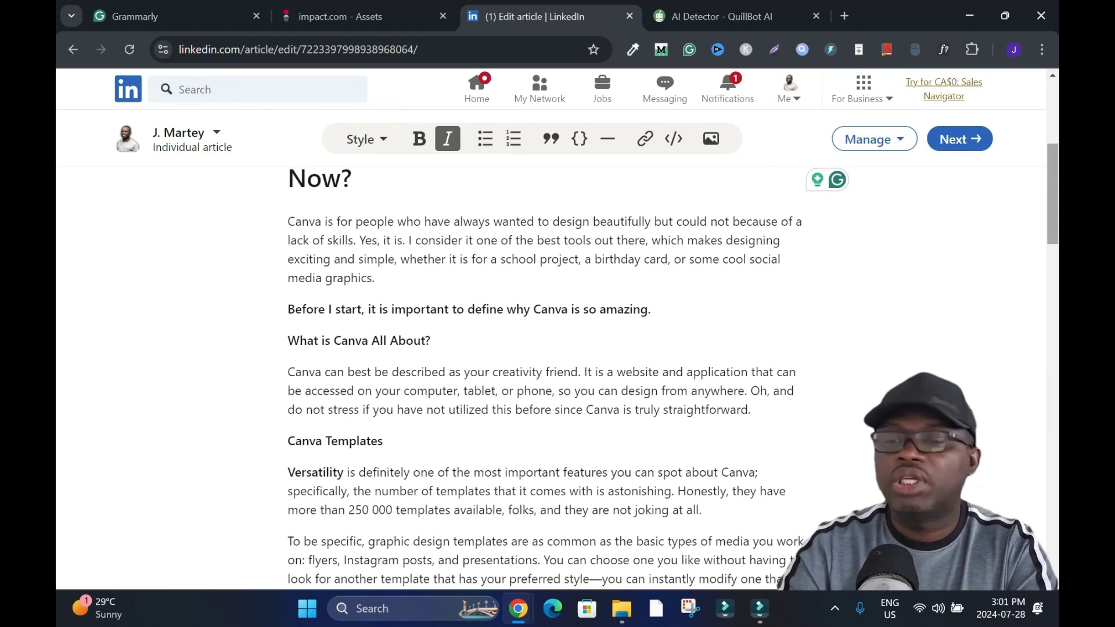
pyautogui.scroll(-6, 552, 377)
pyautogui.scroll(-7, 551, 377)
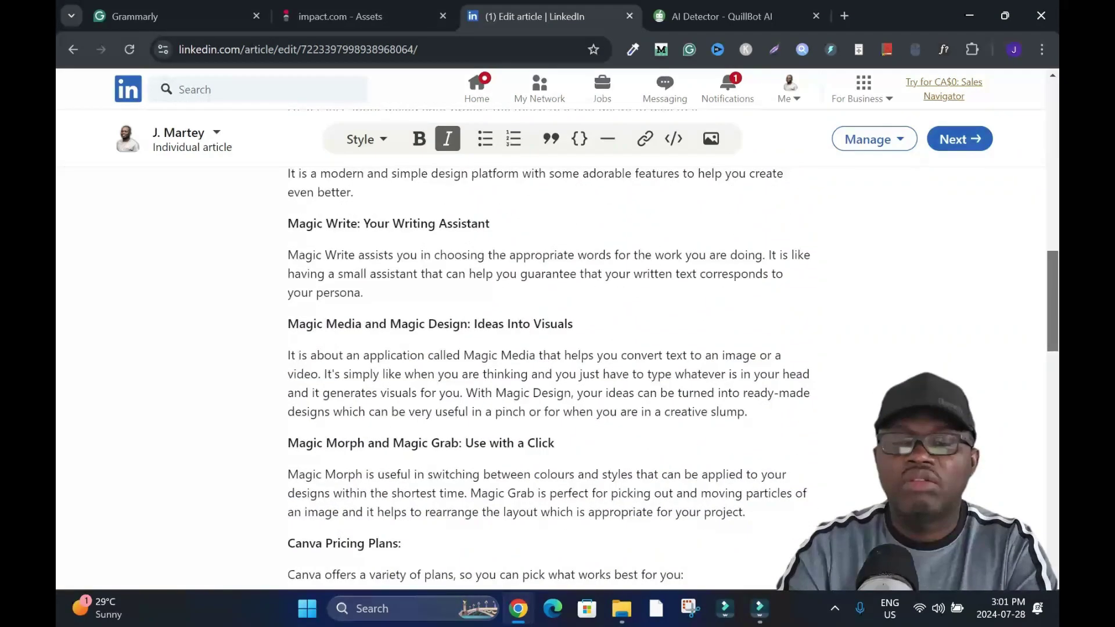
pyautogui.scroll(-4, 551, 377)
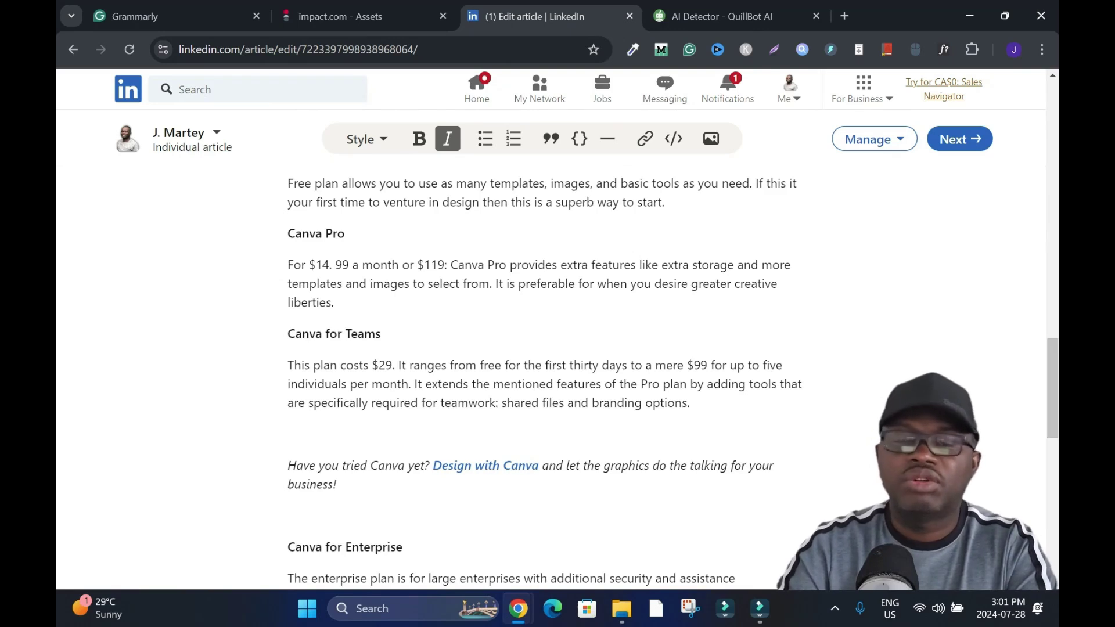
pyautogui.hotkey('ctrl', 'Home')
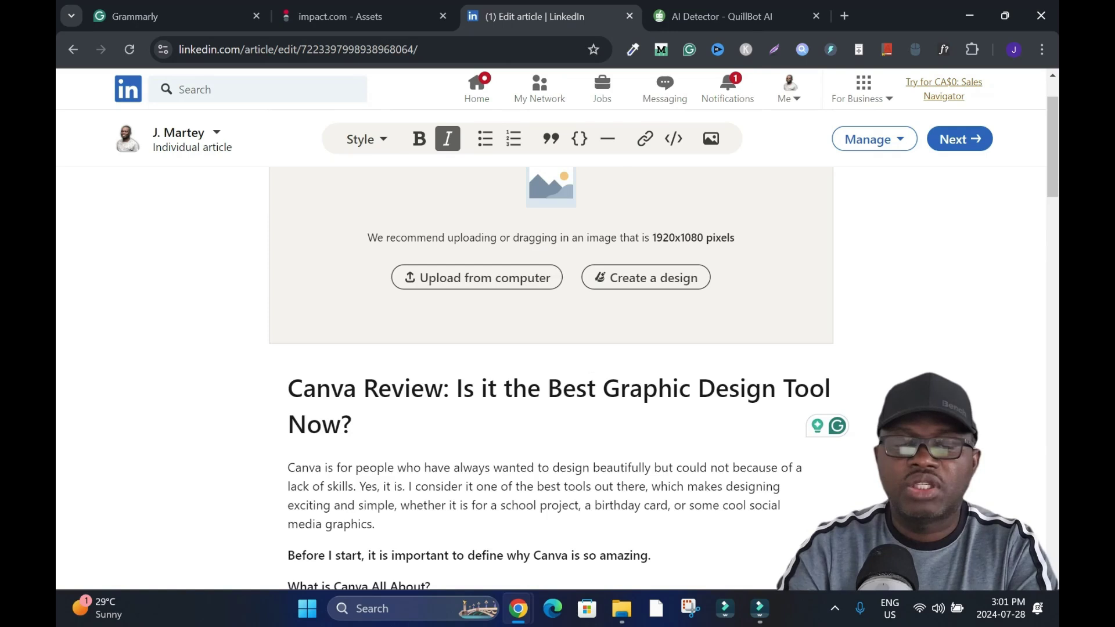
pyautogui.scroll(-2, 551, 378)
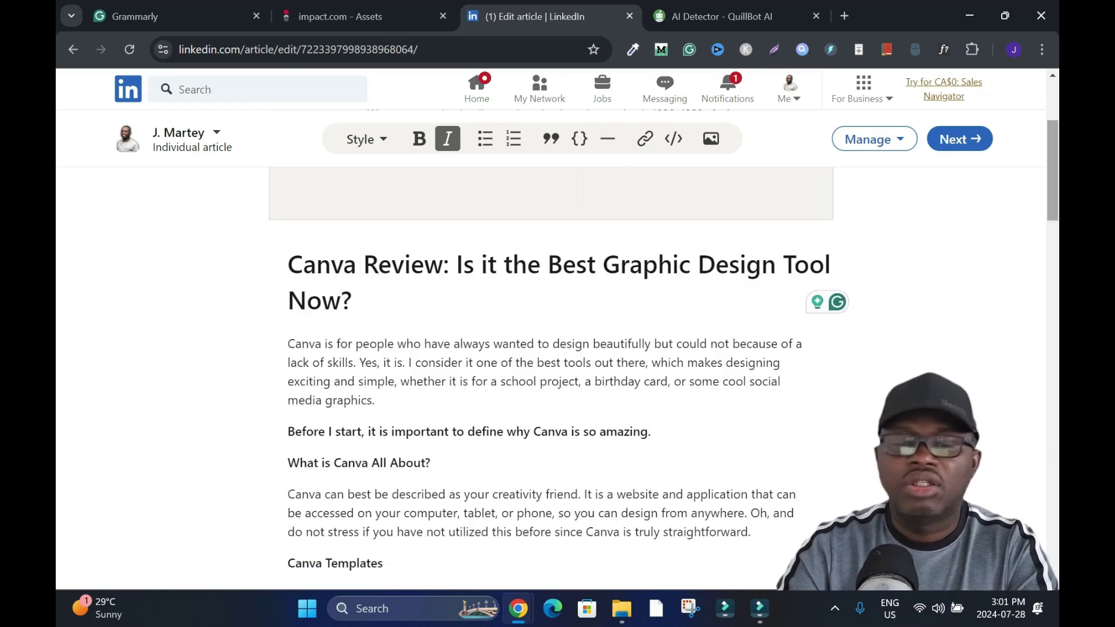
# - Add an opening paragraph below the article title, from "Prior to using the Canva graphic designing tool" through "who is Canva made for?"
pyautogui.click(288, 344)
pyautogui.press('Return')
pyautogui.press('Return')
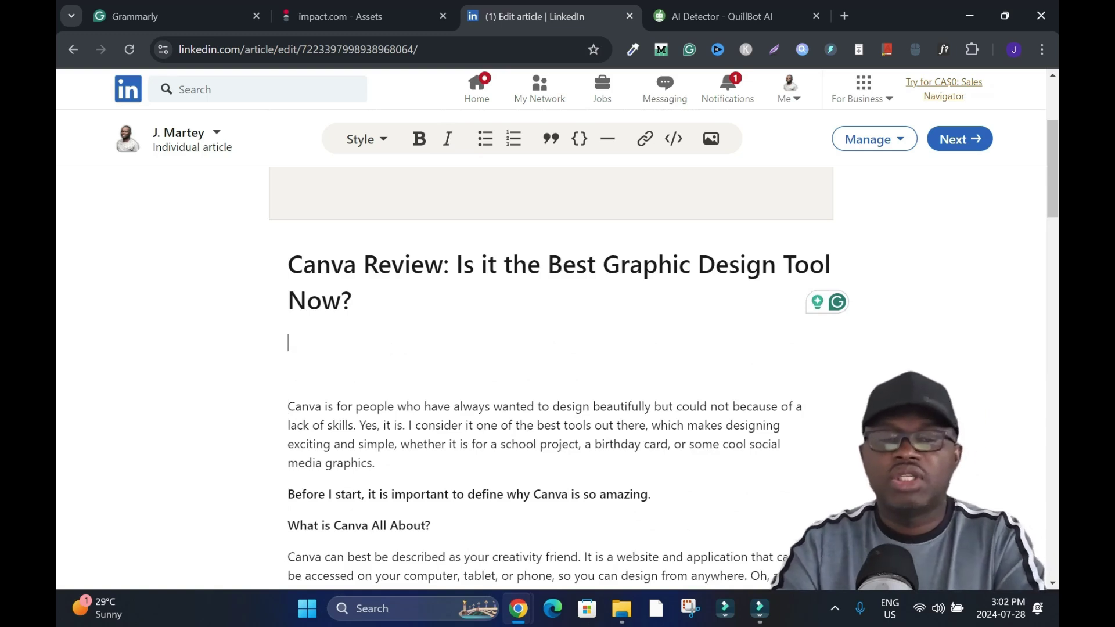
pyautogui.write('Prior to usin')
pyautogui.write('g the Canva graphic designing tool, I tho')
pyautogui.write('ught this amazing ')
pyautogui.write('app is for profes')
pyautogui.write('sional graphic designe')
pyautogui.write('rs and pro conte')
pyautogui.write("nt creators. But that wasn't the case. So th")
pyautogui.write('e question you might ')
pyautogui.write('ask is who is Canva made for?')
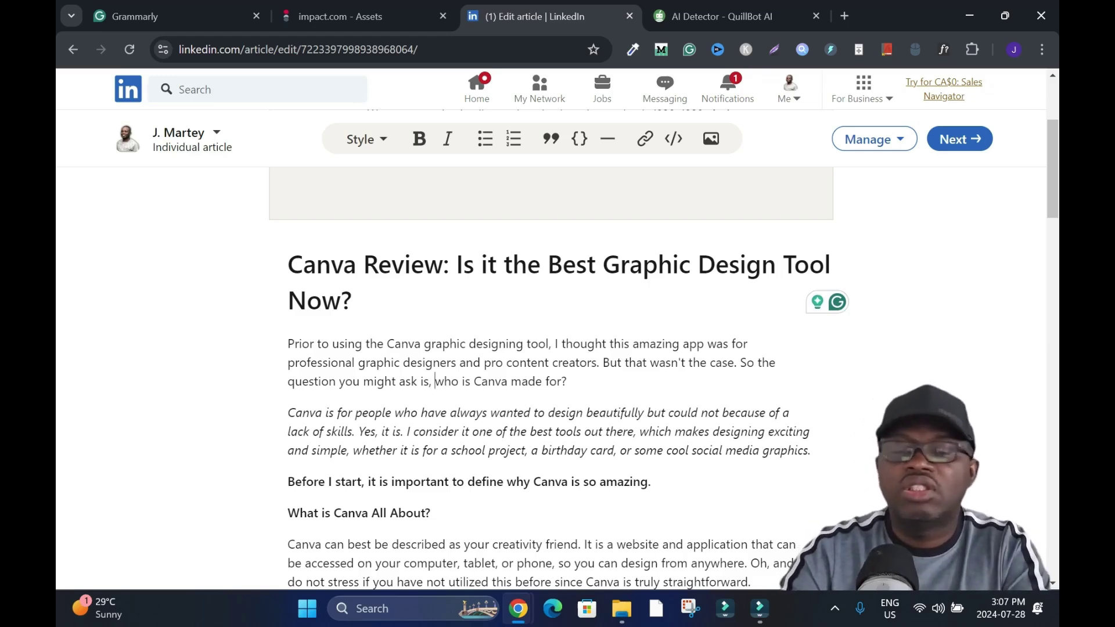
pyautogui.scroll(-20, 558, 377)
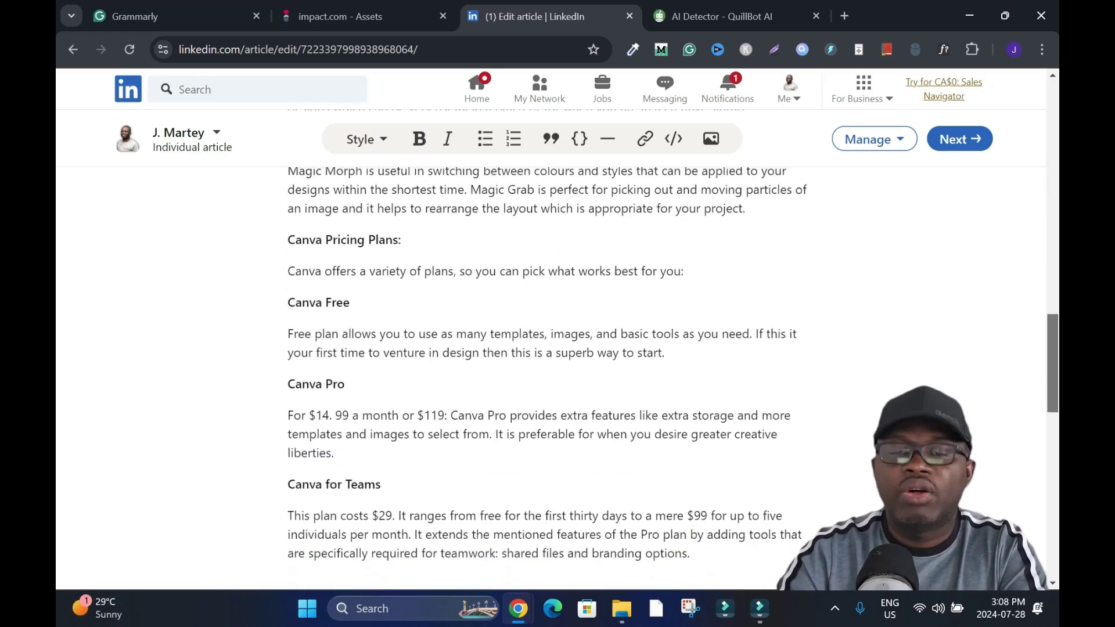
pyautogui.scroll(-5, 558, 378)
pyautogui.scroll(20, 557, 378)
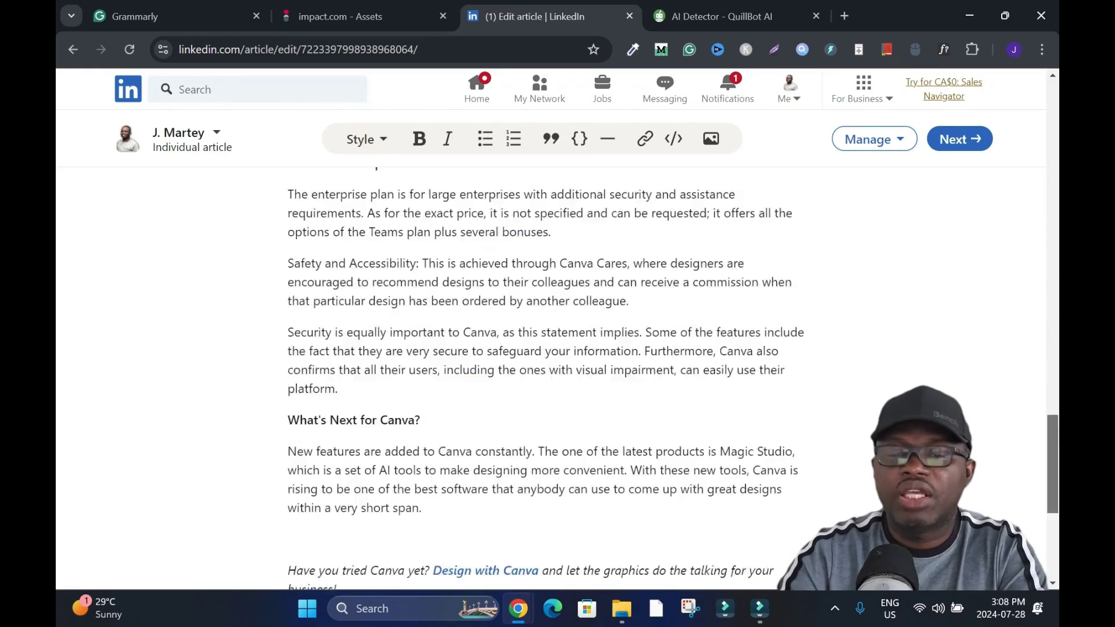
pyautogui.scroll(2, 558, 377)
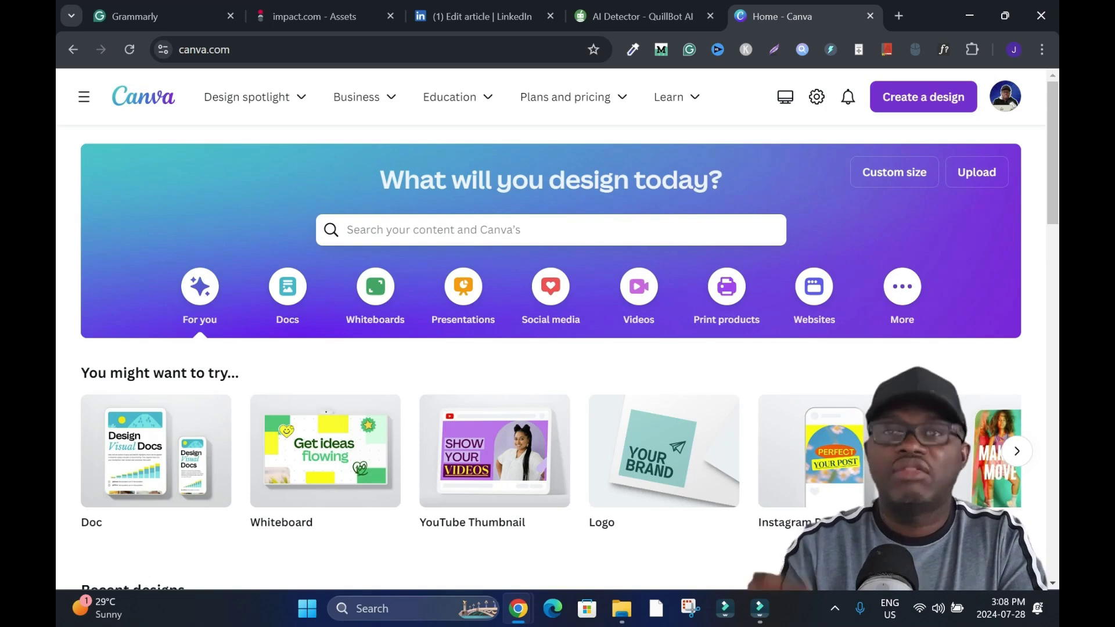
# - Switch to Canva and create a new custom-size design of 1920 × 1080 px, the cover size LinkedIn recommends
pyautogui.click(923, 97)
pyautogui.press('Escape')
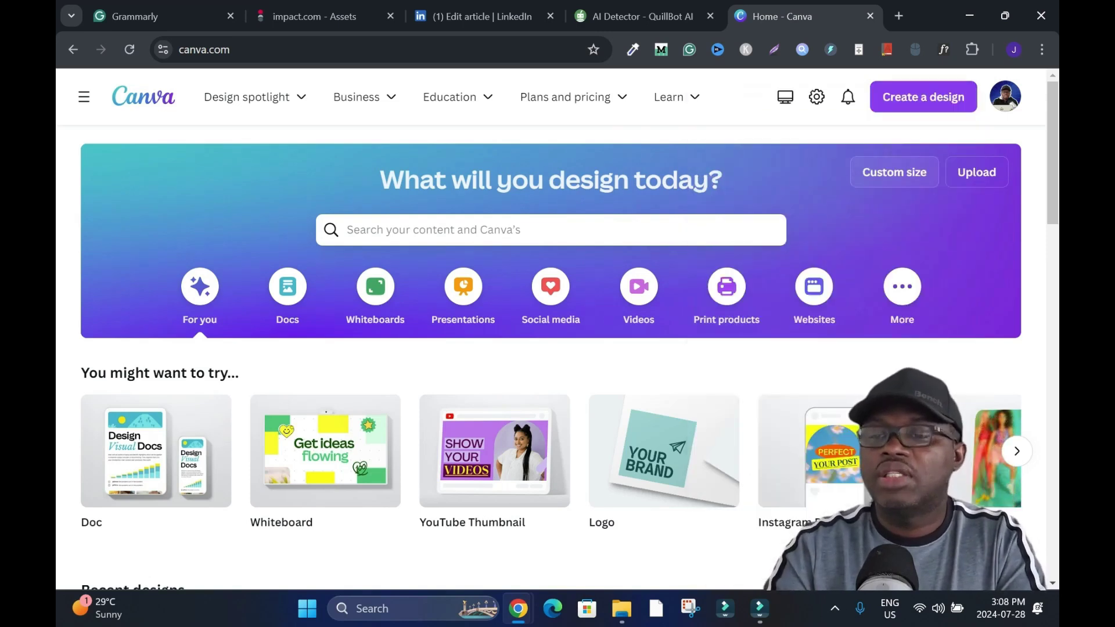
pyautogui.click(894, 172)
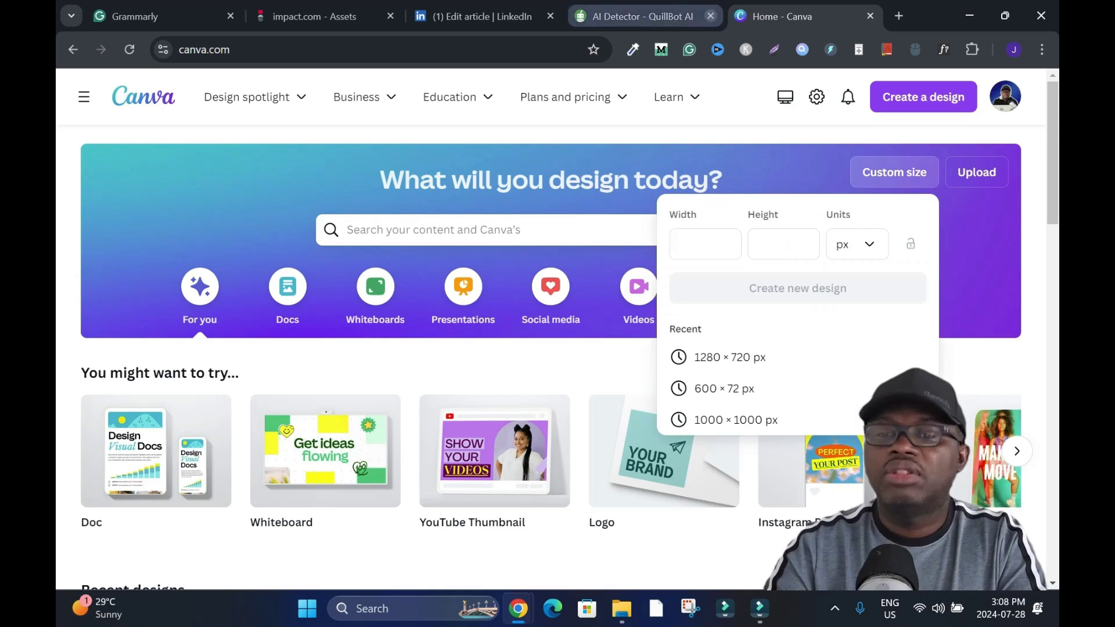
pyautogui.click(482, 16)
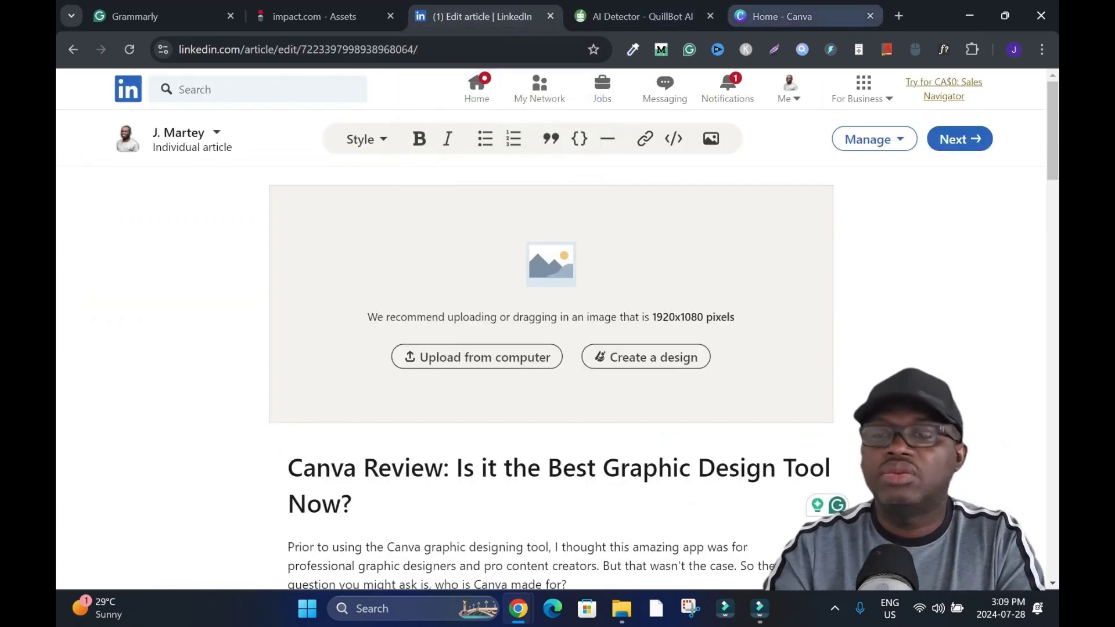
pyautogui.click(782, 16)
pyautogui.write('1920')
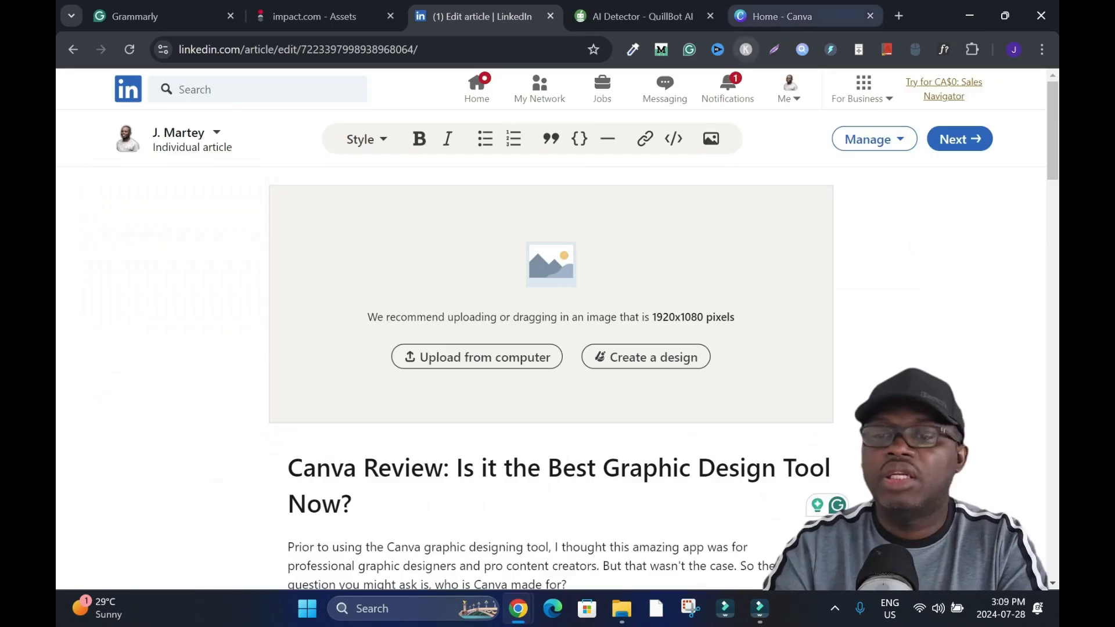
pyautogui.press('Tab')
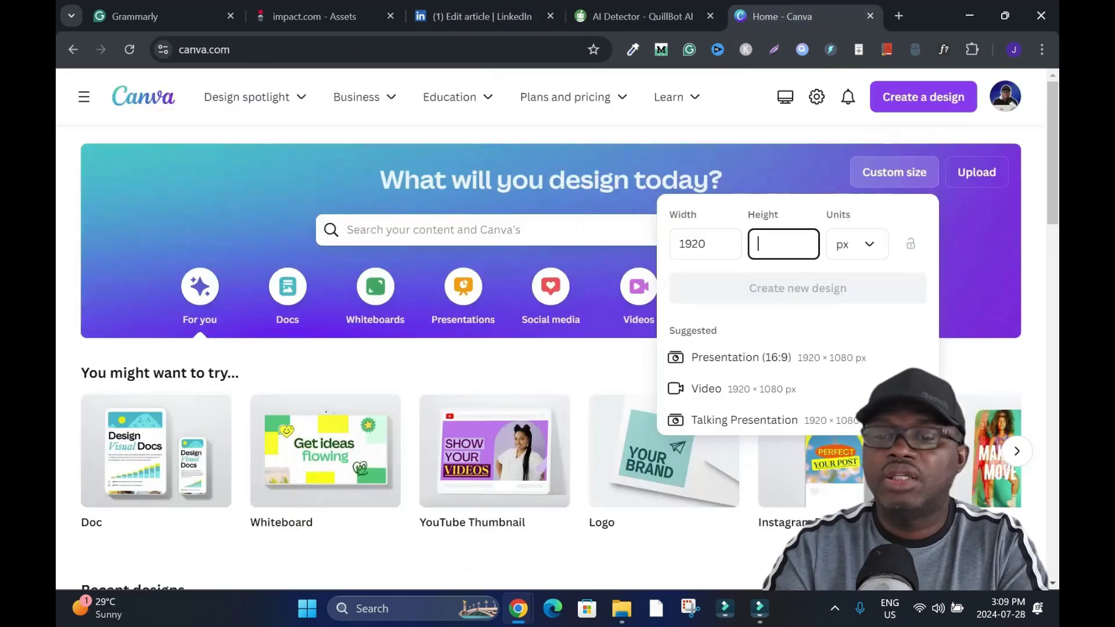
pyautogui.write('1080')
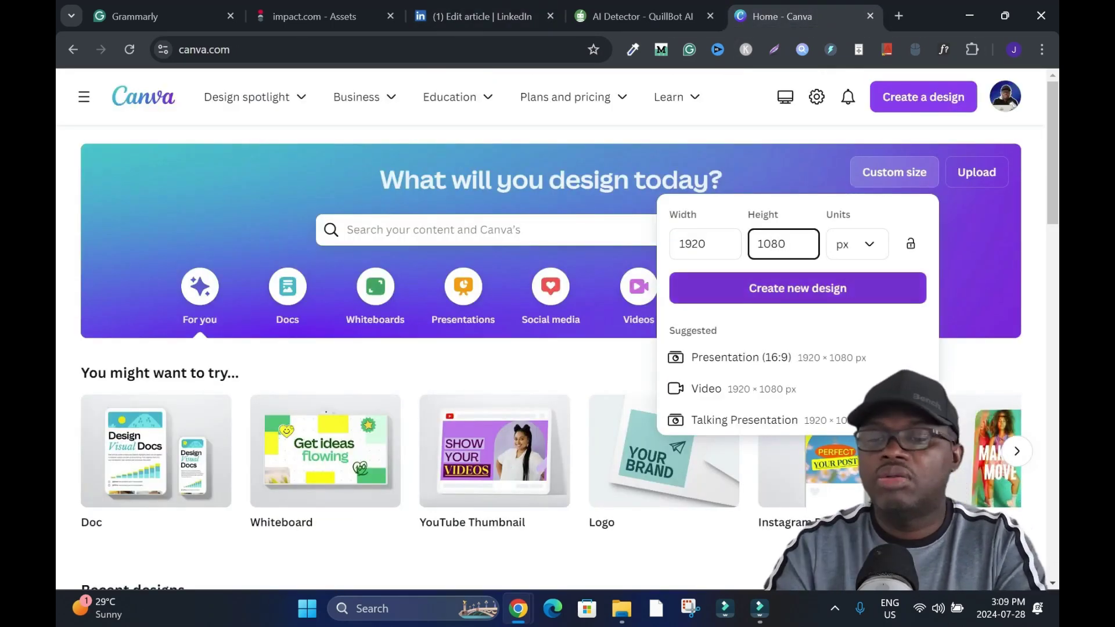
pyautogui.press('Return')
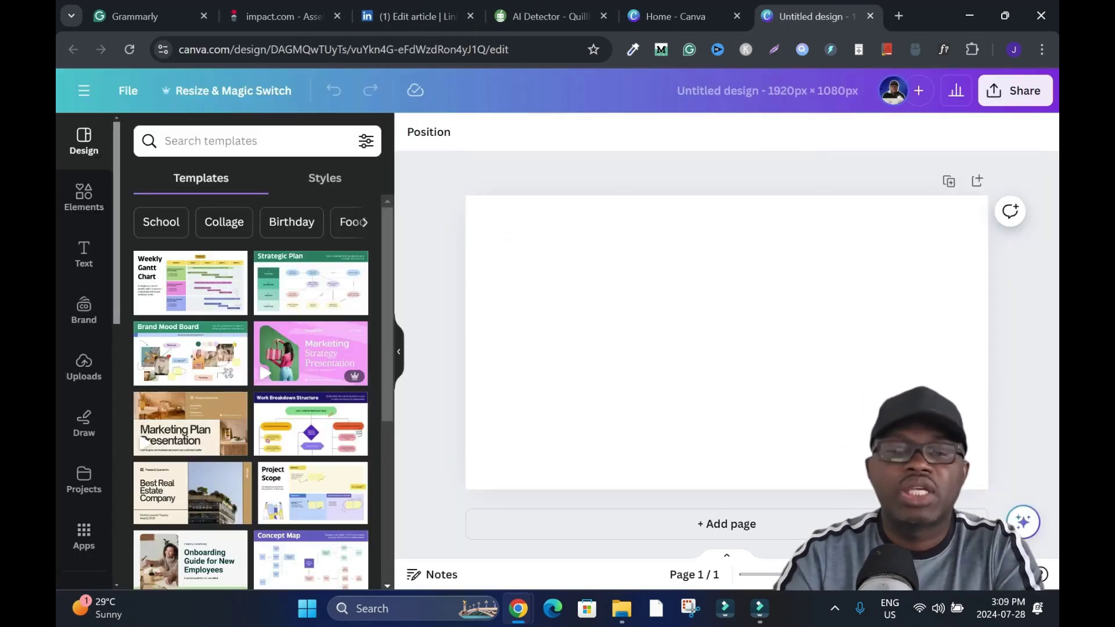
# - Try the cover page of the White and Blue Professional Modern Technology Pitch Deck Presentation template on the blank page
pyautogui.scroll(-5, 251, 392)
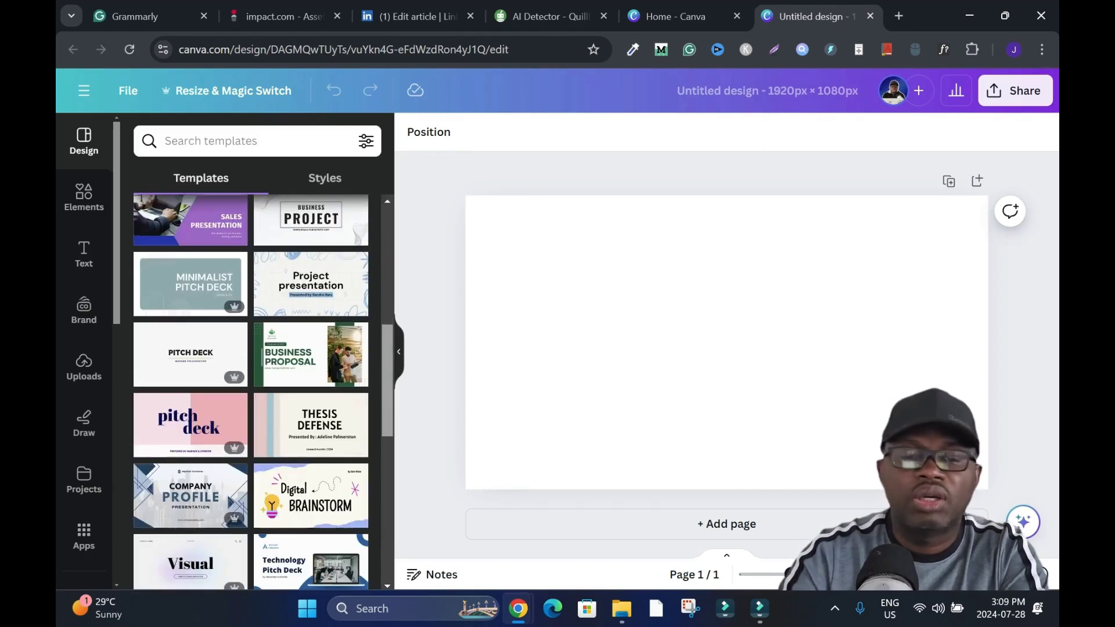
pyautogui.scroll(-1, 250, 392)
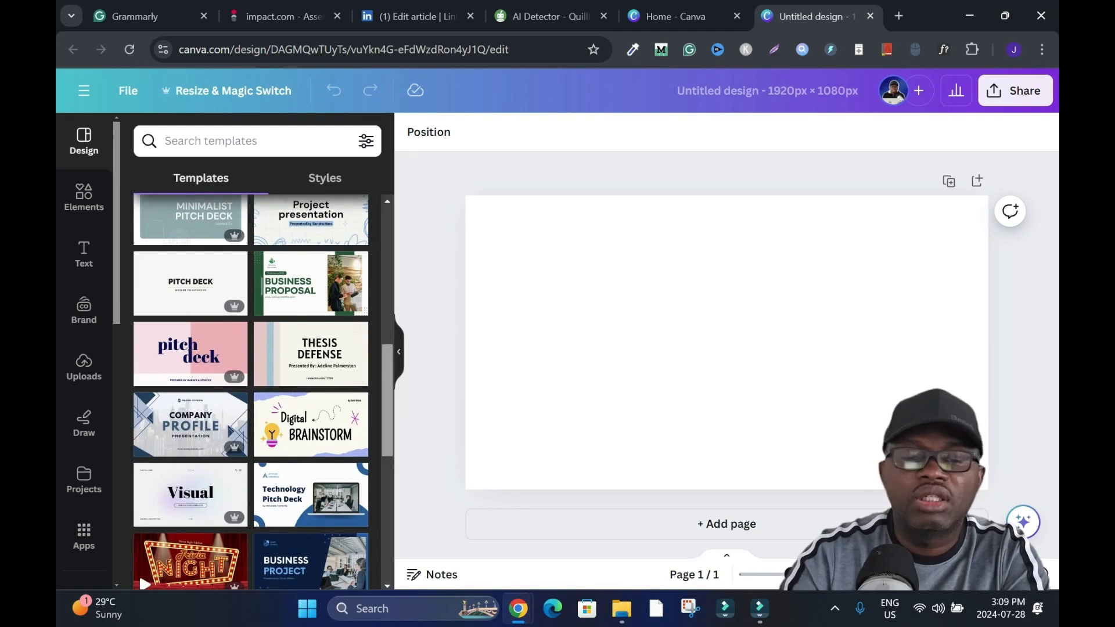
pyautogui.scroll(-2, 251, 392)
pyautogui.click(311, 381)
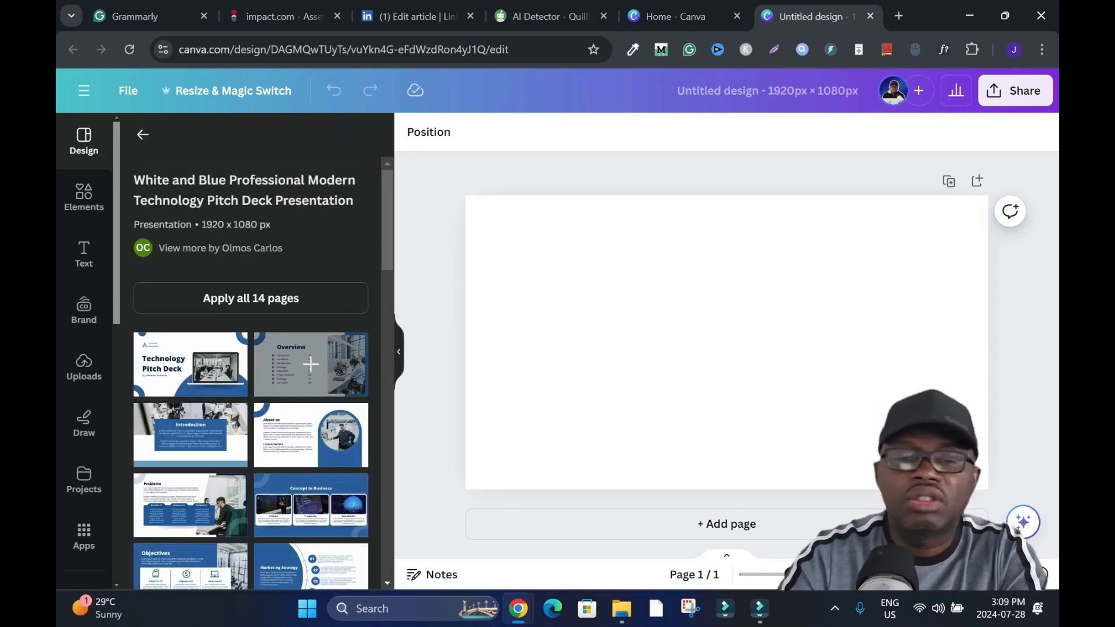
pyautogui.scroll(-4, 311, 364)
pyautogui.scroll(3, 190, 277)
pyautogui.click(190, 276)
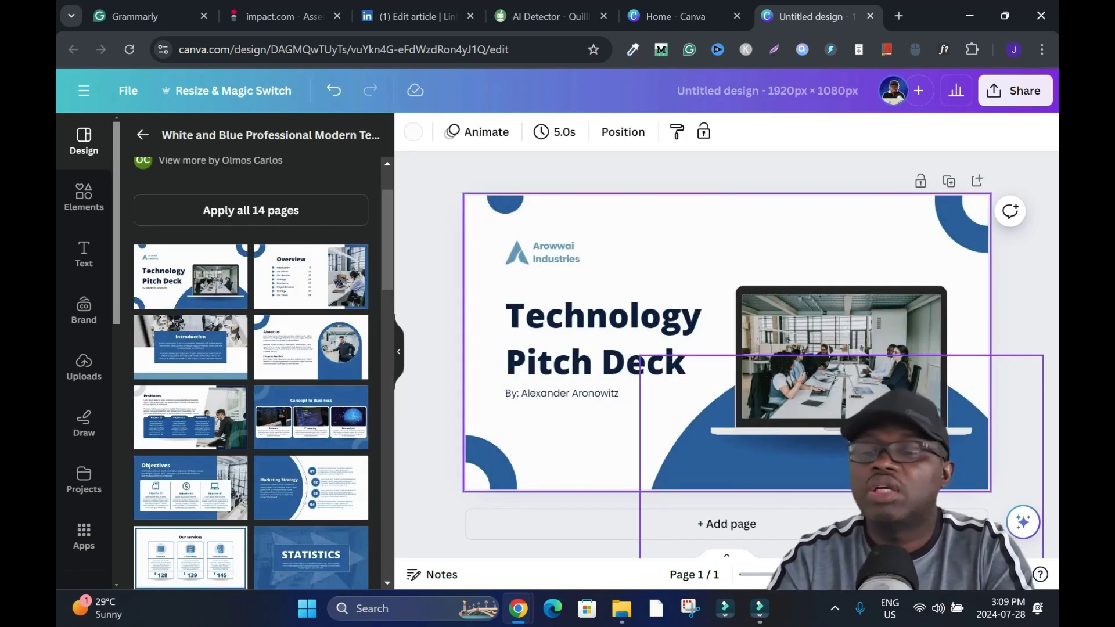
pyautogui.scroll(-5, 250, 372)
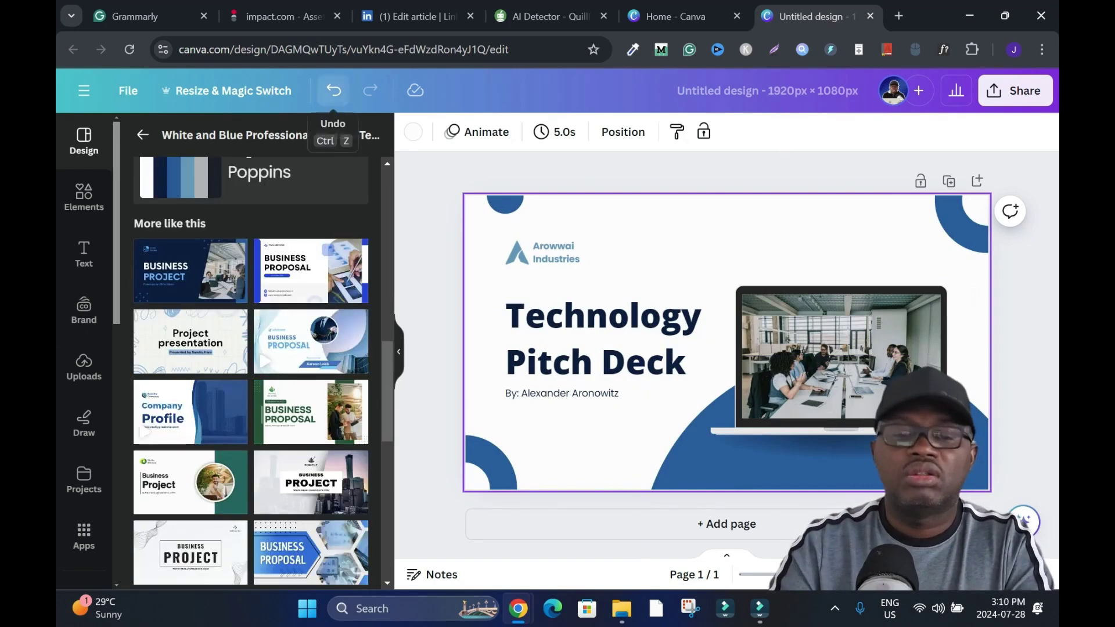
pyautogui.click(334, 90)
# - Apply the cover page of the White Blue Simple Modern Business Proposal Pitch Deck template to the design
pyautogui.click(310, 270)
pyautogui.click(142, 134)
pyautogui.click(311, 346)
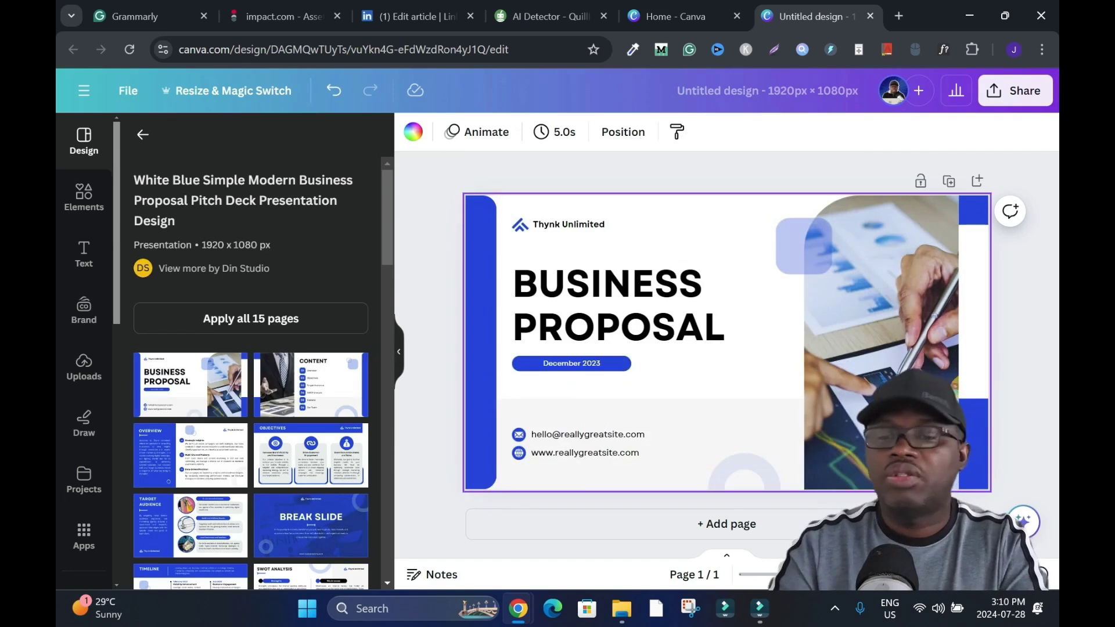
# - Fill the tall blue bar along the cover's left edge with the teal-to-dark-blue default gradient
pyautogui.click(481, 342)
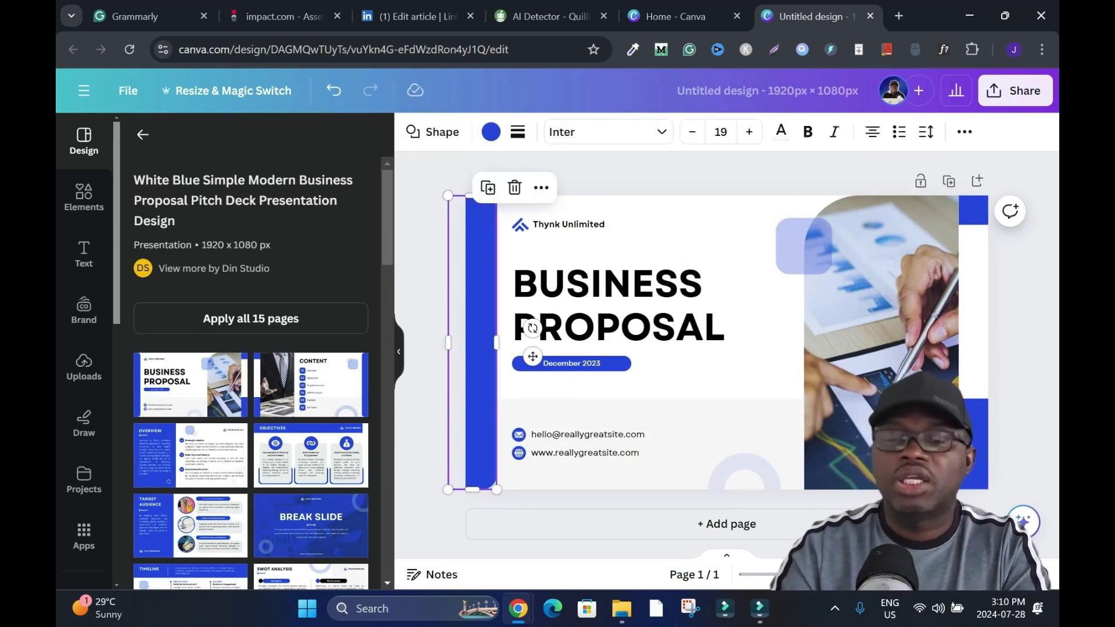
pyautogui.click(491, 132)
pyautogui.scroll(-6, 253, 348)
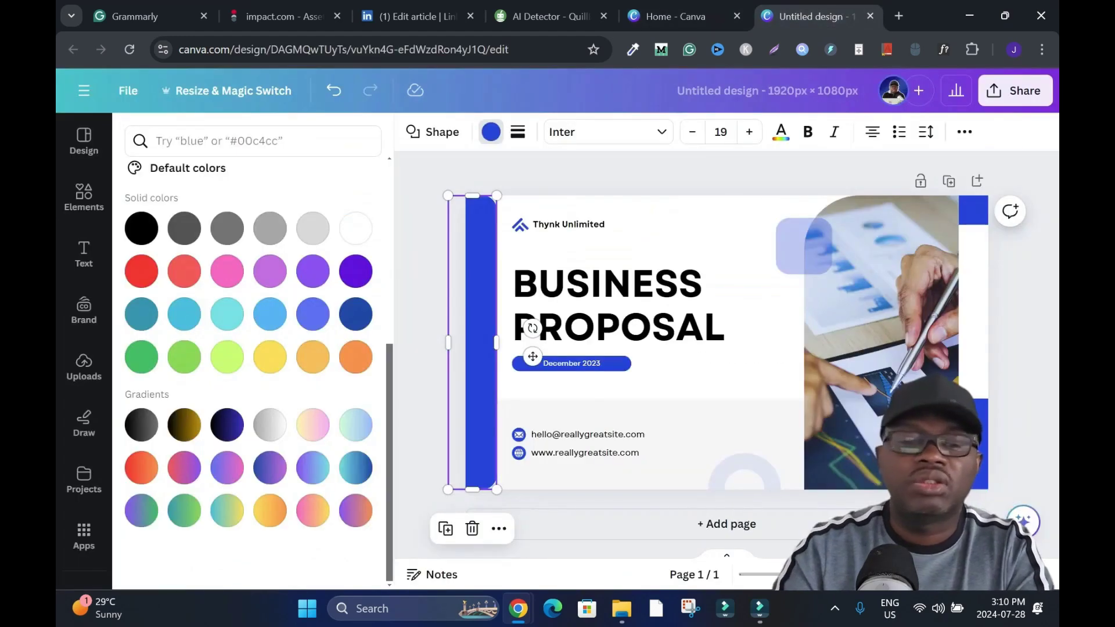
pyautogui.click(227, 313)
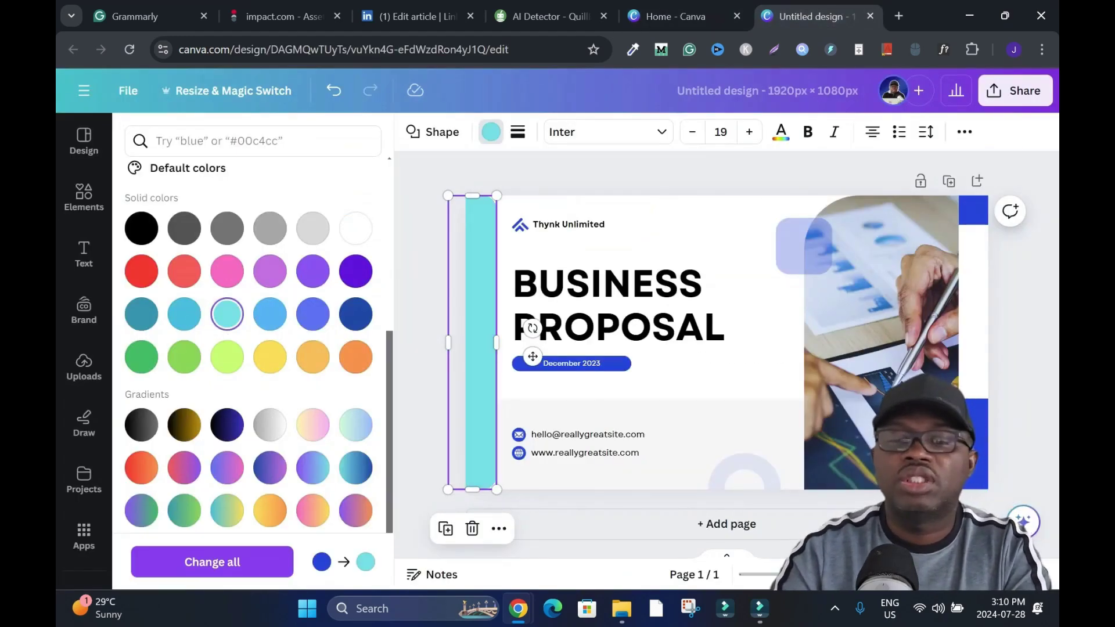
pyautogui.click(676, 16)
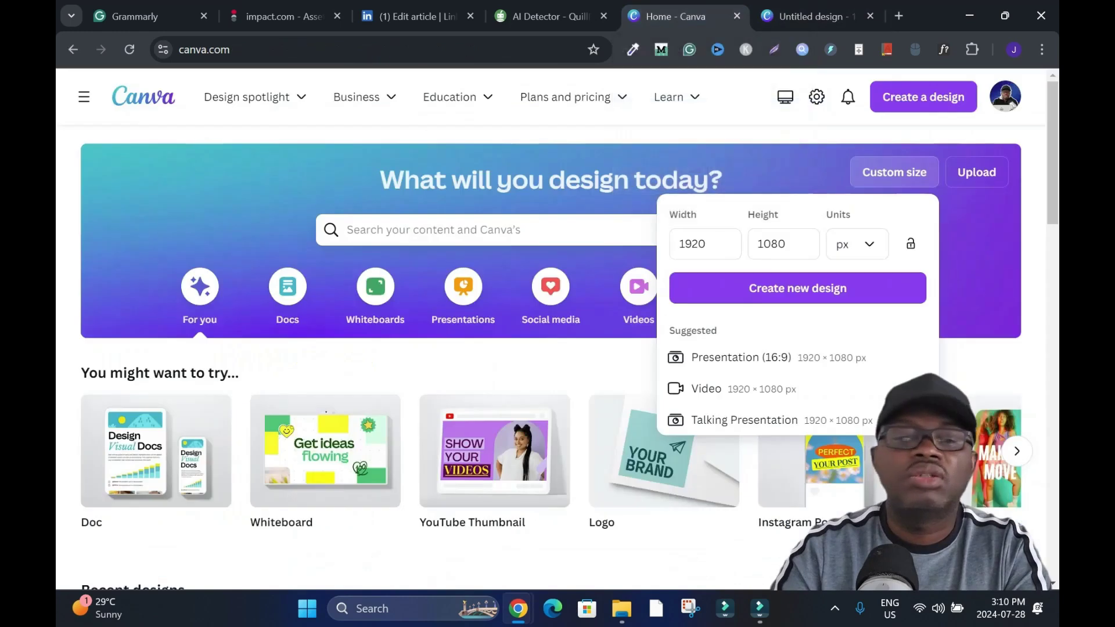
pyautogui.click(812, 17)
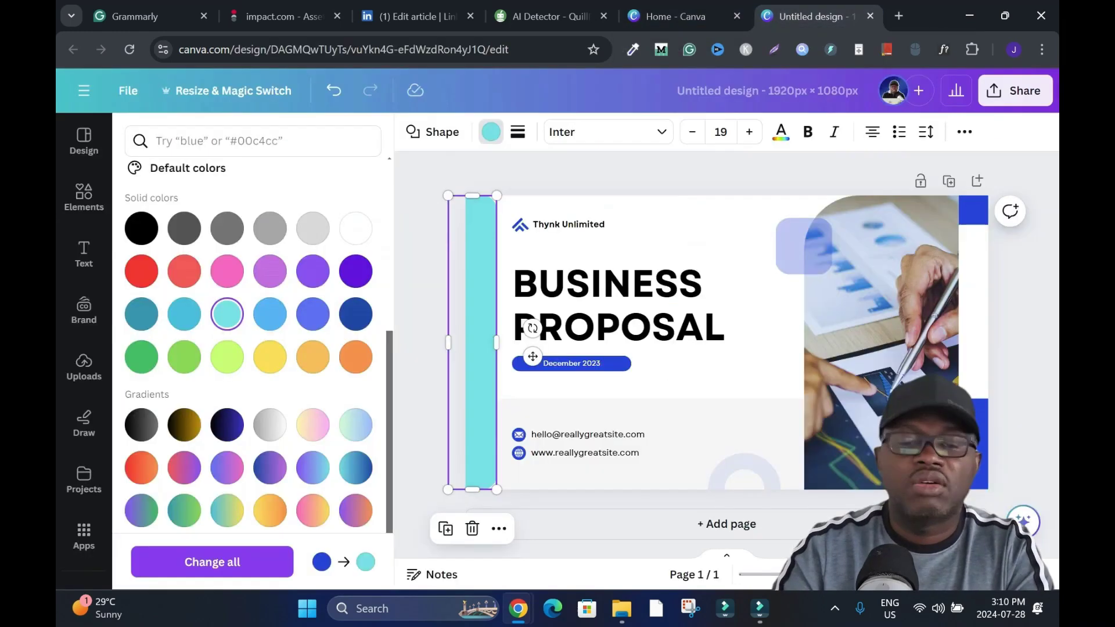
pyautogui.click(356, 424)
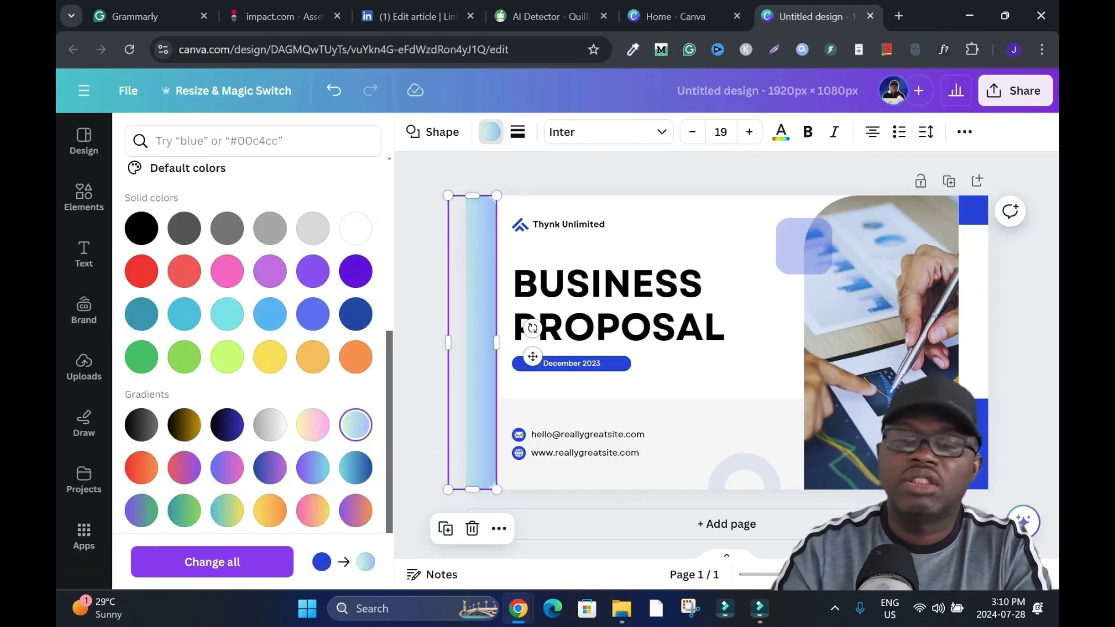
pyautogui.click(355, 467)
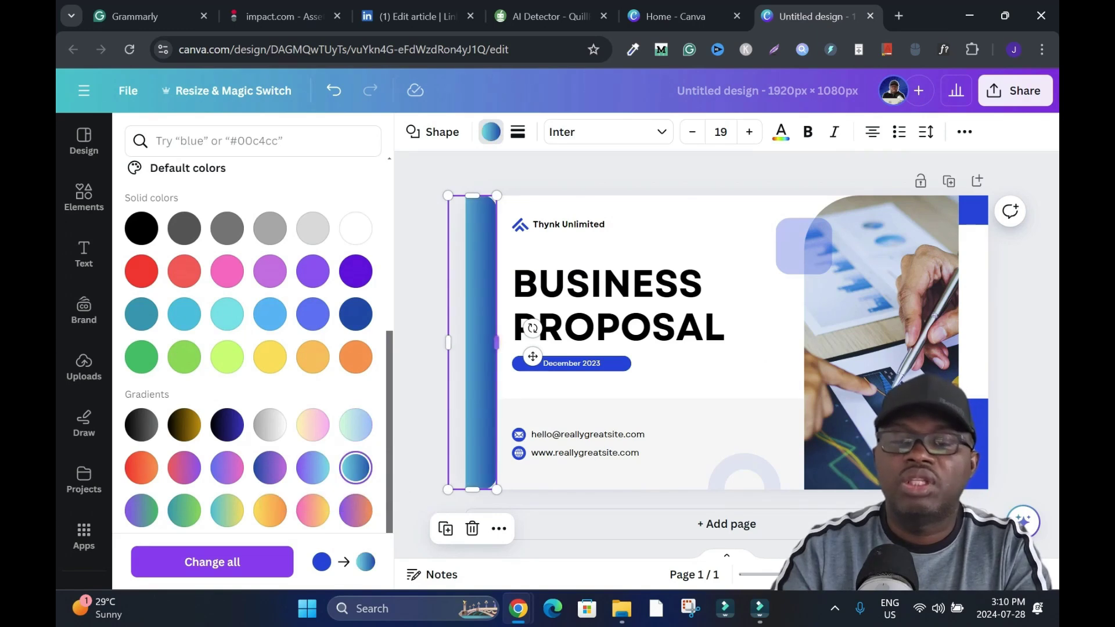
# - Apply the same teal-to-dark-blue gradient to the blue corner rectangles along the cover's right edge
pyautogui.click(972, 210)
pyautogui.click(355, 467)
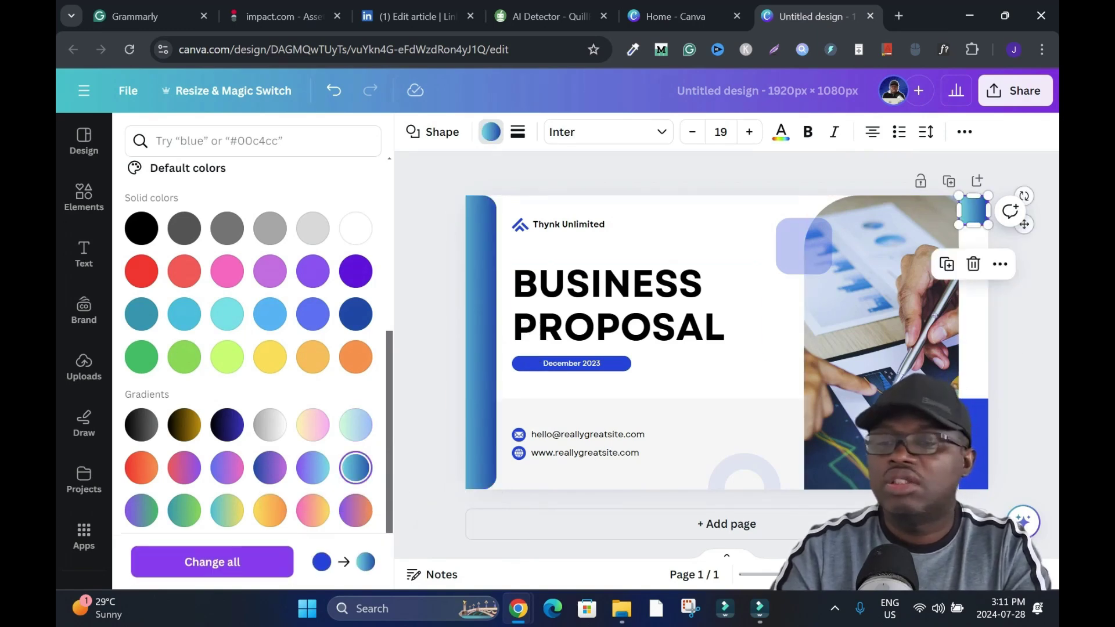
pyautogui.press('Escape')
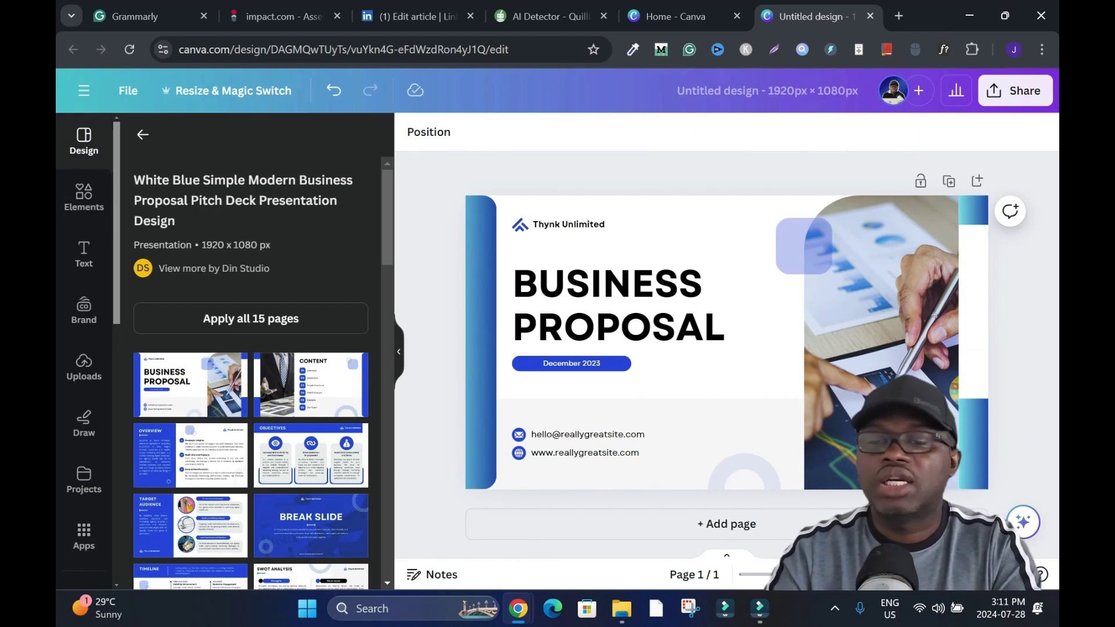
# - Delete the Thynk Unlimited name and logo, and the e-mail and website lines with their icons, from the cover
pyautogui.click(534, 223)
pyautogui.press('Delete')
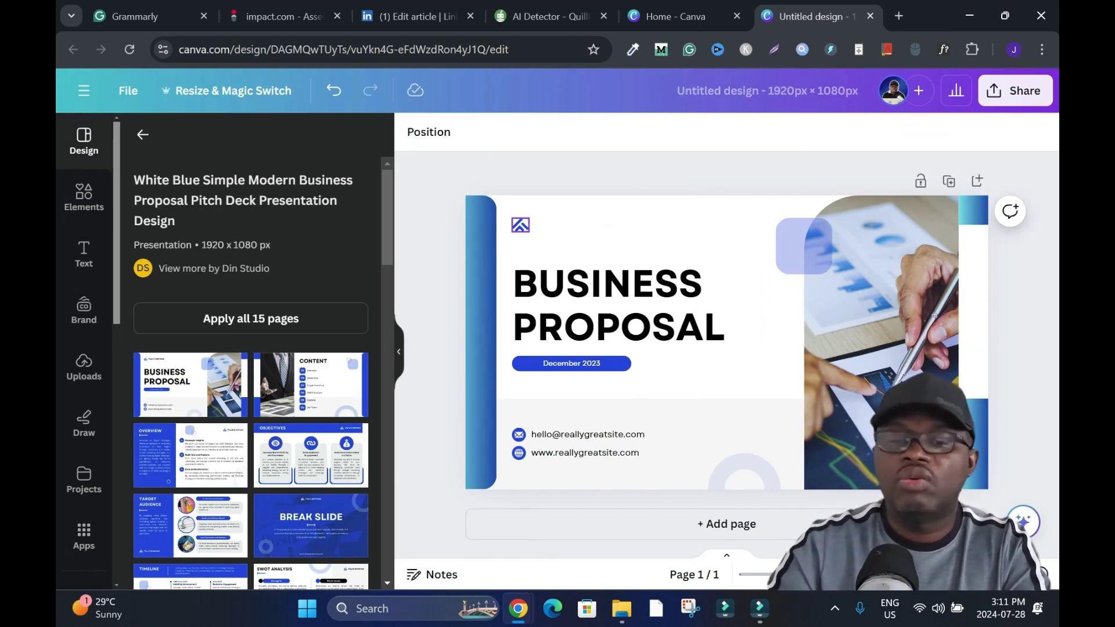
pyautogui.click(520, 225)
pyautogui.press('Delete')
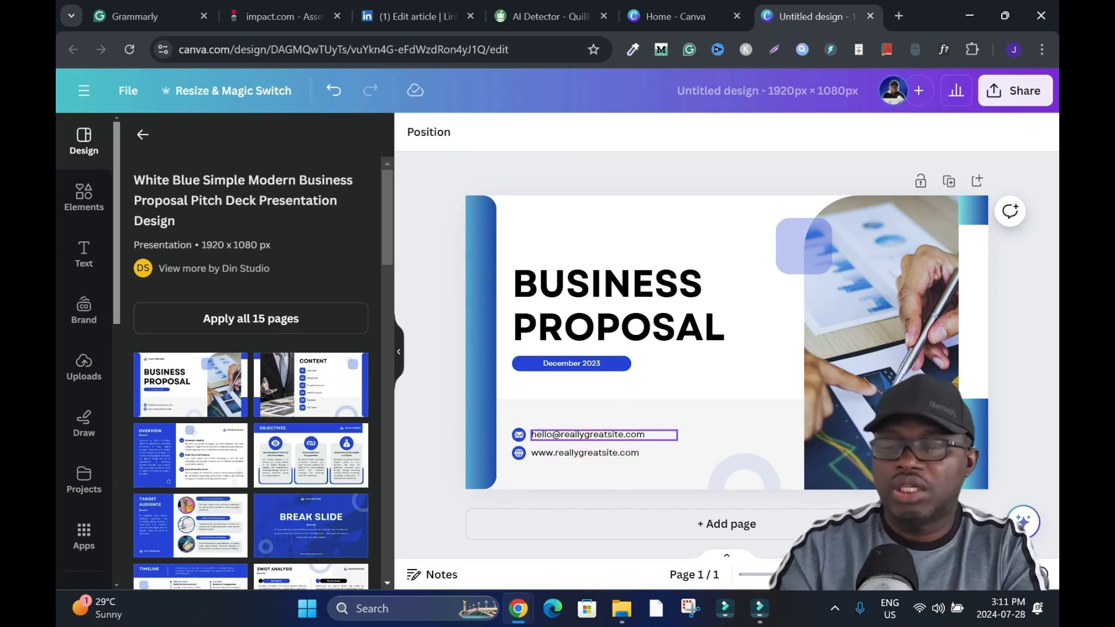
pyautogui.click(588, 442)
pyautogui.press('Delete')
# - Replace the BUSINESS PROPOSAL heading text with "DESIGN WITH CANVA"
pyautogui.click(618, 305)
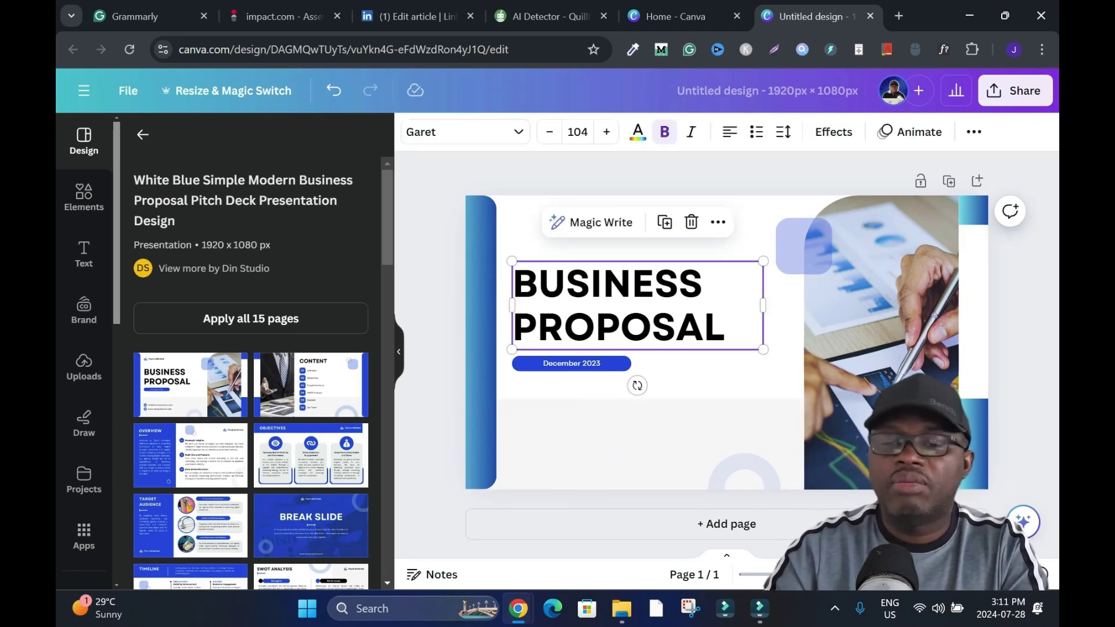
pyautogui.moveTo(514, 283); pyautogui.dragTo(591, 283)
pyautogui.hotkey('ctrl', 'a')
pyautogui.write('DESIGN ')
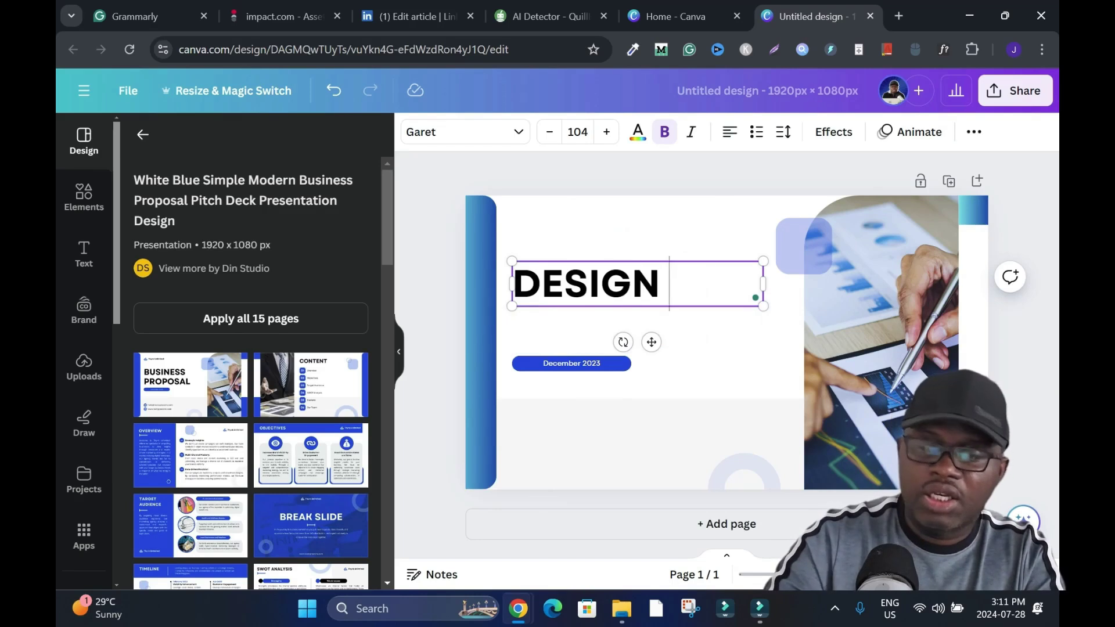
pyautogui.write('WITH CANVA')
# - Remove the December 2023 label and fit the heading into a narrower three-line text box between the gradient bar and the photo
pyautogui.moveTo(638, 305); pyautogui.dragTo(740, 279)
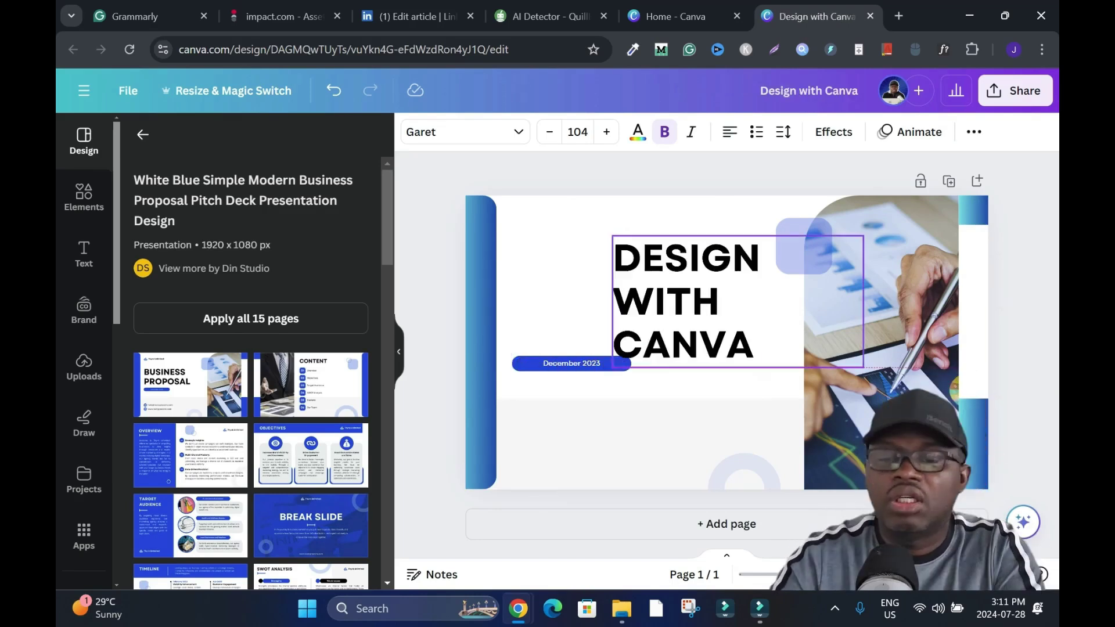
pyautogui.hotkey('ctrl', 'z')
pyautogui.hotkey('ctrl', 'z')
pyautogui.hotkey('ctrl', 'z')
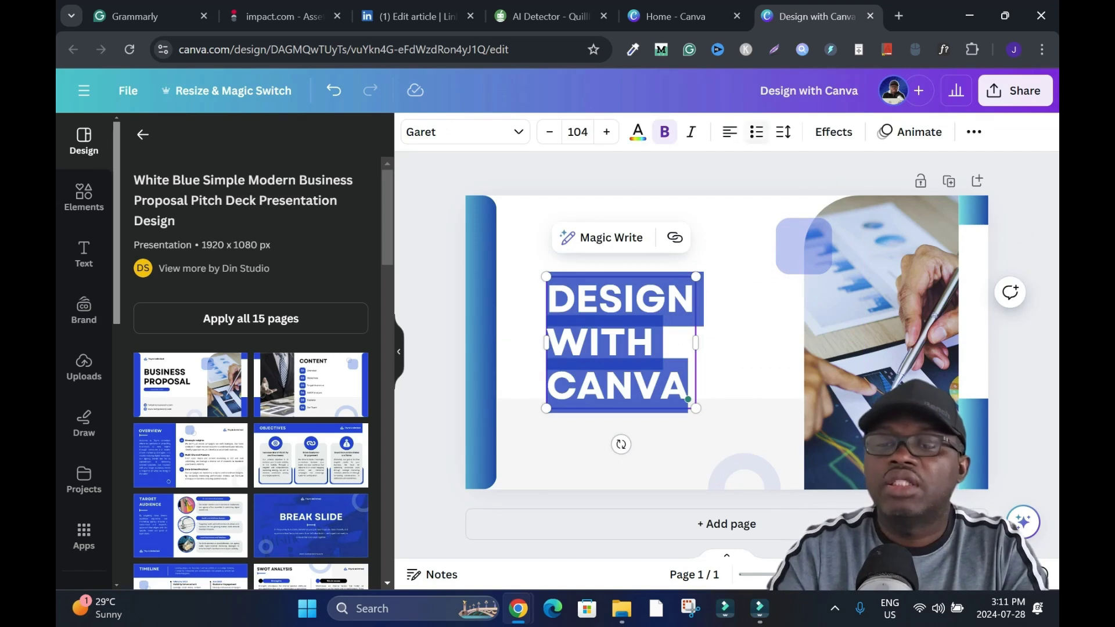
# - Center-align the DESIGN WITH CANVA heading, enlarge it to font size 156 and reposition it between the gradient bar and the photo
pyautogui.hotkey('ctrl', 'z')
pyautogui.hotkey('ctrl', 'z')
pyautogui.hotkey('ctrl', 'z')
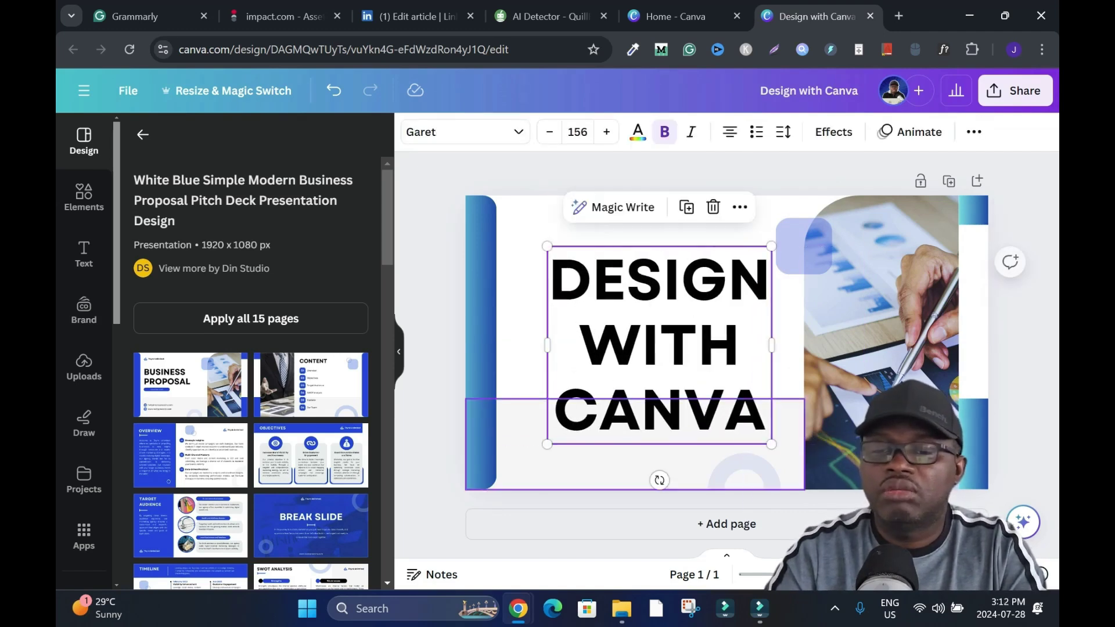
pyautogui.hotkey('ctrl', 'z')
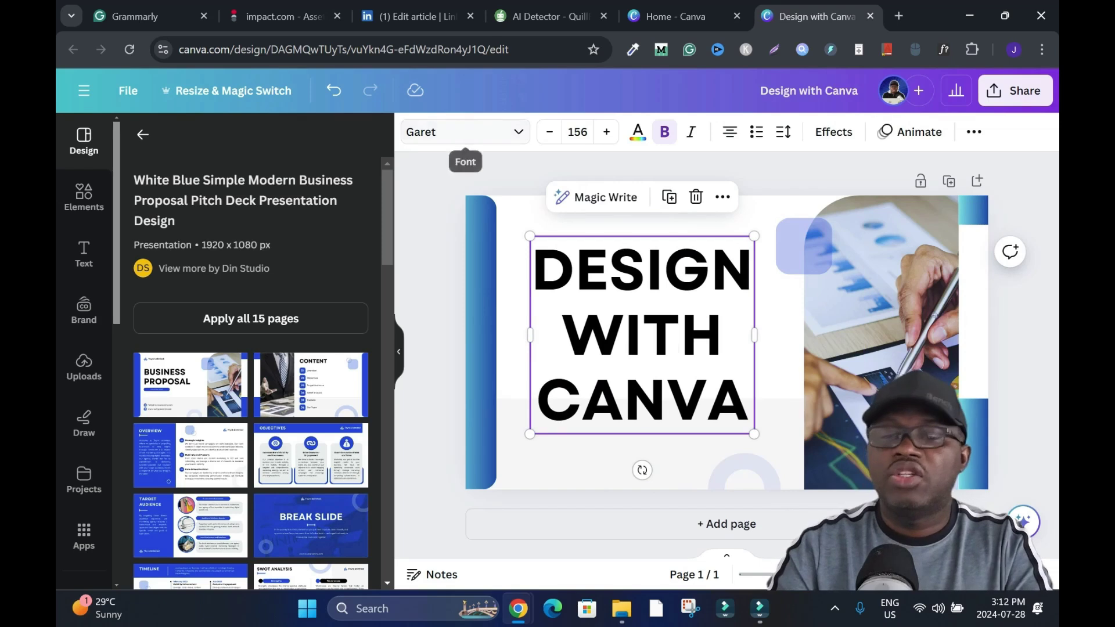
# - Change the font of the DESIGN WITH CANVA heading to Impact
pyautogui.click(465, 132)
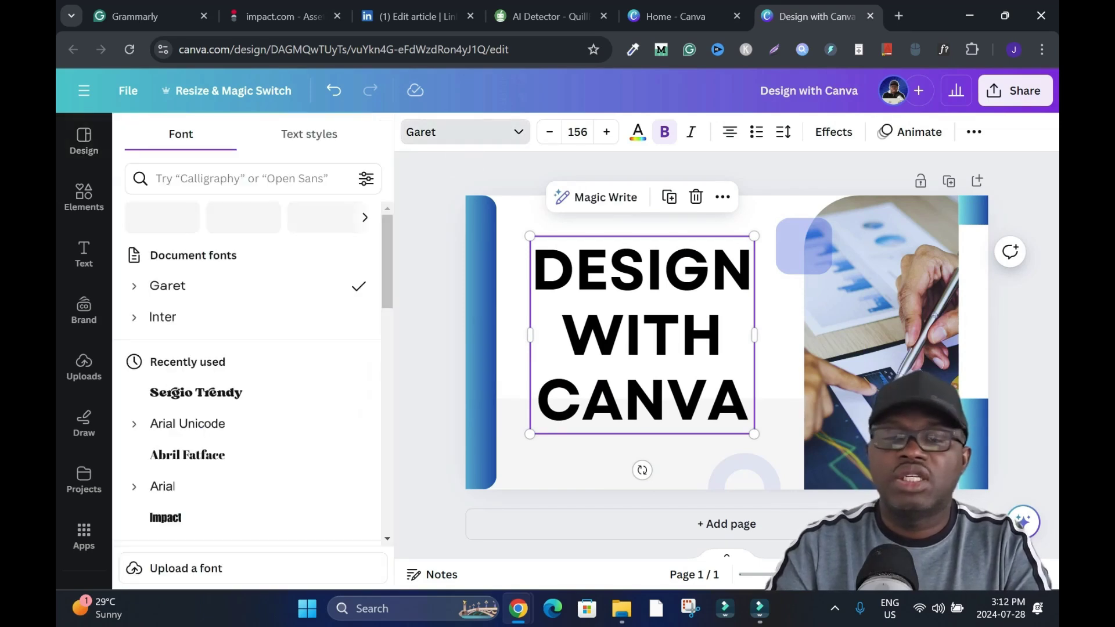
pyautogui.scroll(-3, 253, 349)
pyautogui.scroll(-1, 253, 372)
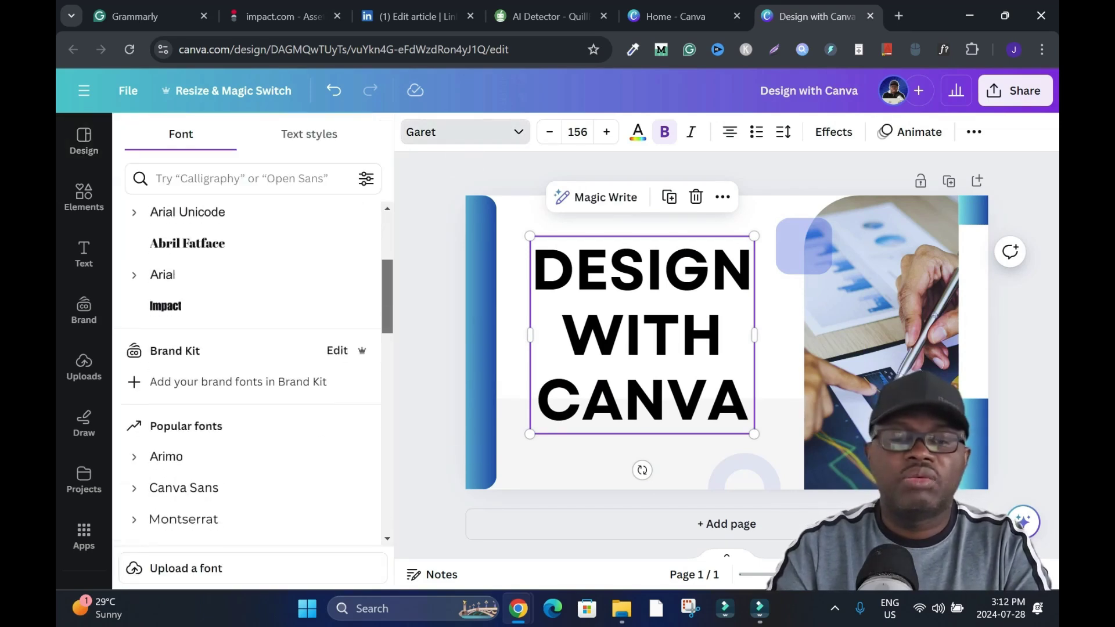
pyautogui.click(166, 306)
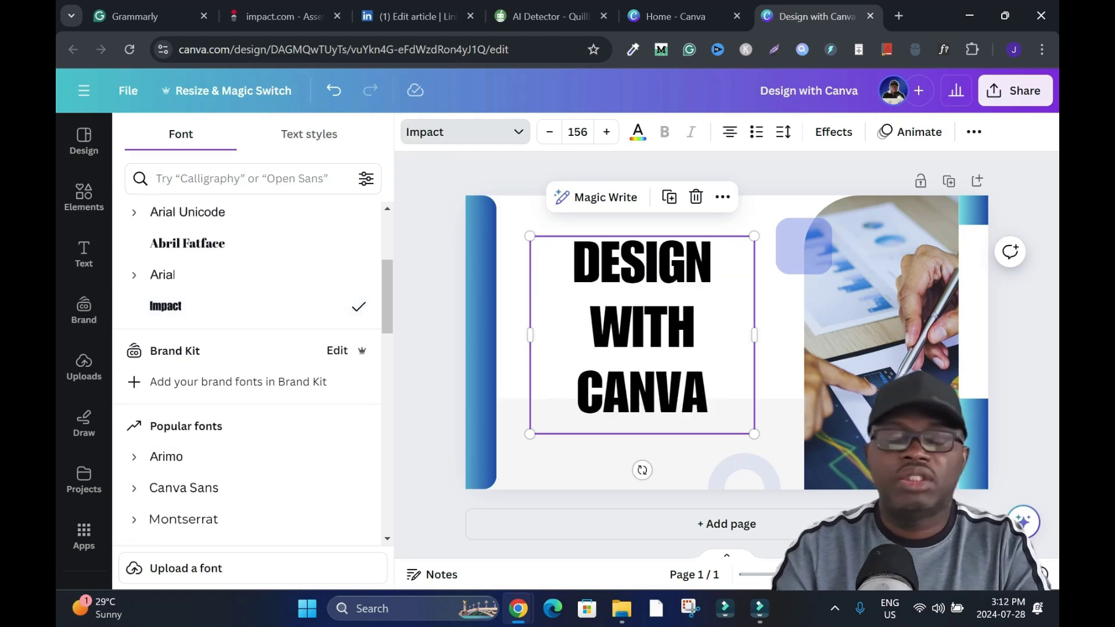
pyautogui.press('Escape')
# - Nudge the DESIGN WITH CANVA heading upward and slightly closer to the gradient bar
pyautogui.hotkey('shift', 'Left')
pyautogui.hotkey('shift', 'Left')
pyautogui.hotkey('shift', 'Up')
pyautogui.hotkey('shift', 'Up')
pyautogui.hotkey('shift', 'Up')
pyautogui.hotkey('shift', 'Up')
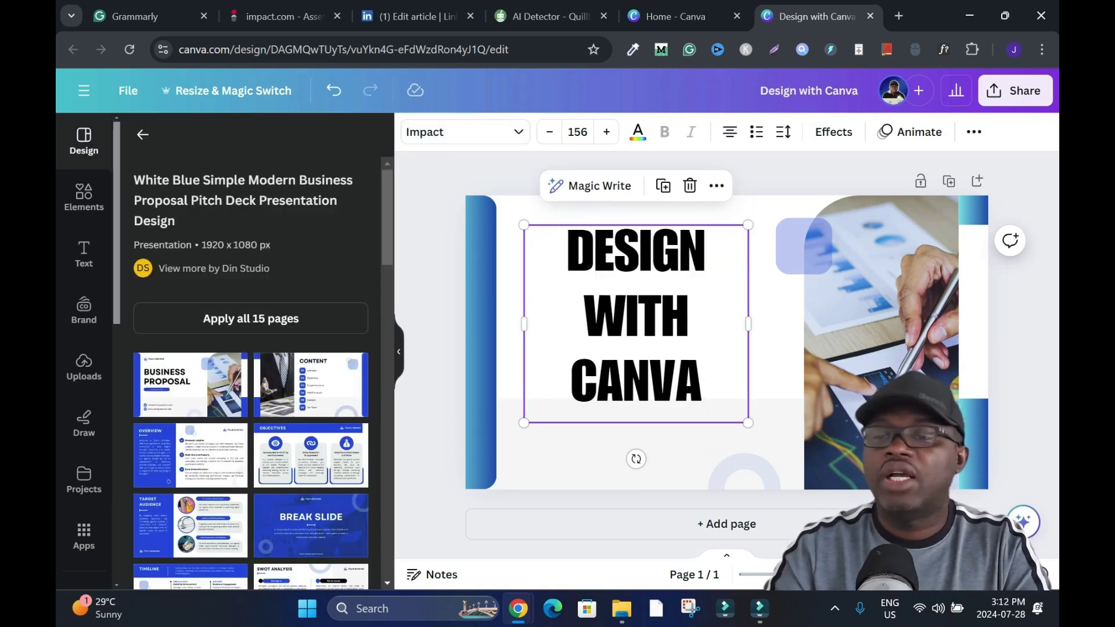
# - Apply an Outline effect to the DESIGN WITH CANVA heading and color the outline yellow
pyautogui.click(833, 132)
pyautogui.click(329, 333)
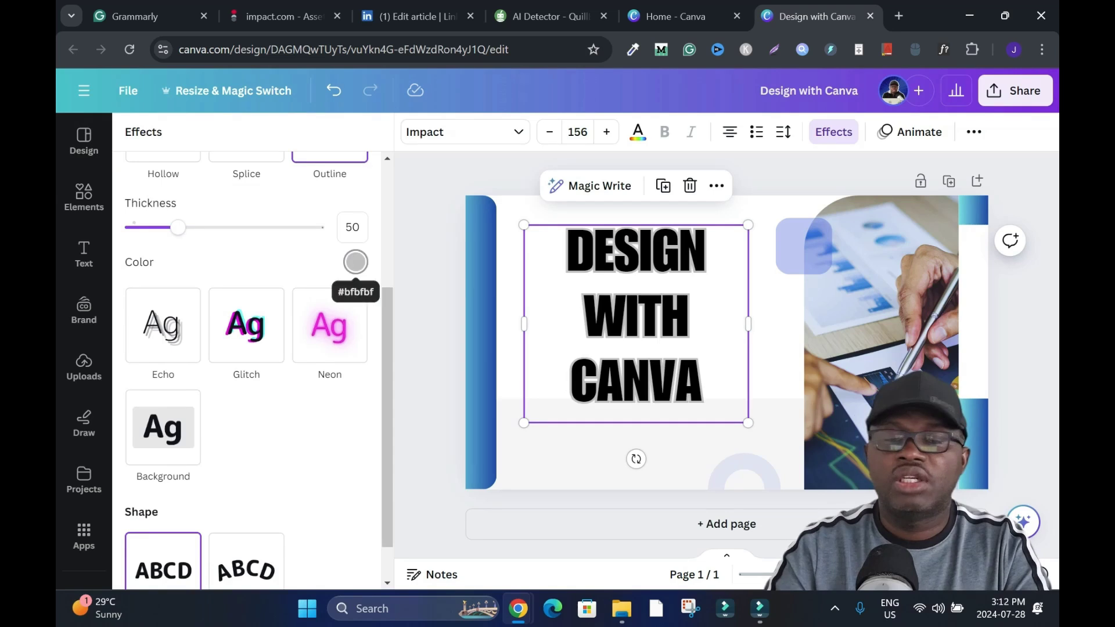
pyautogui.click(355, 262)
pyautogui.scroll(-3, 238, 383)
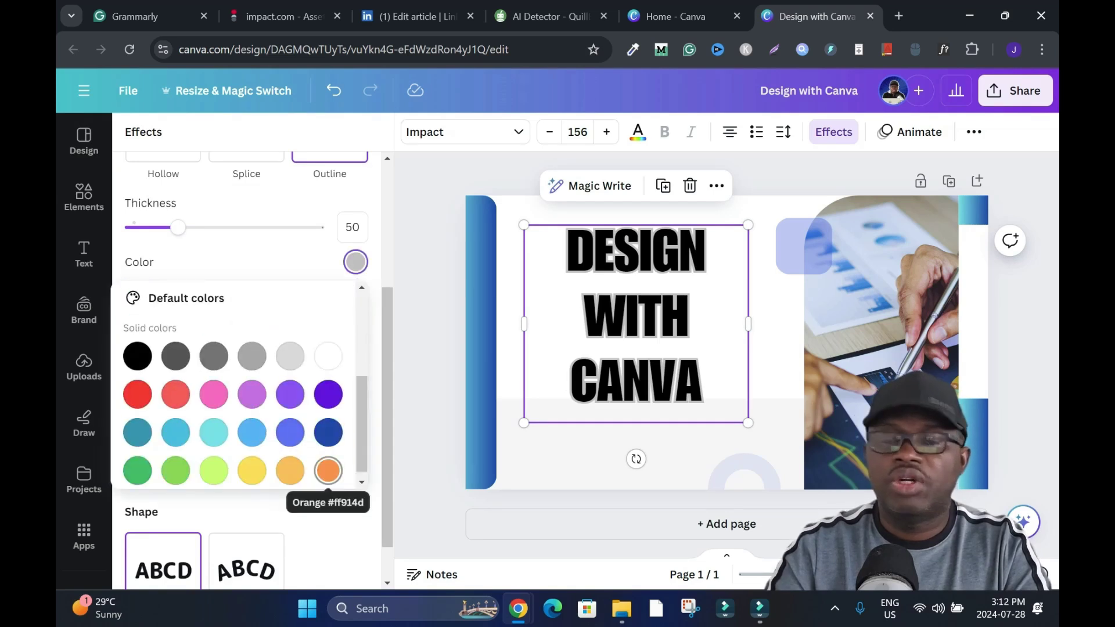
pyautogui.click(328, 471)
pyautogui.click(290, 356)
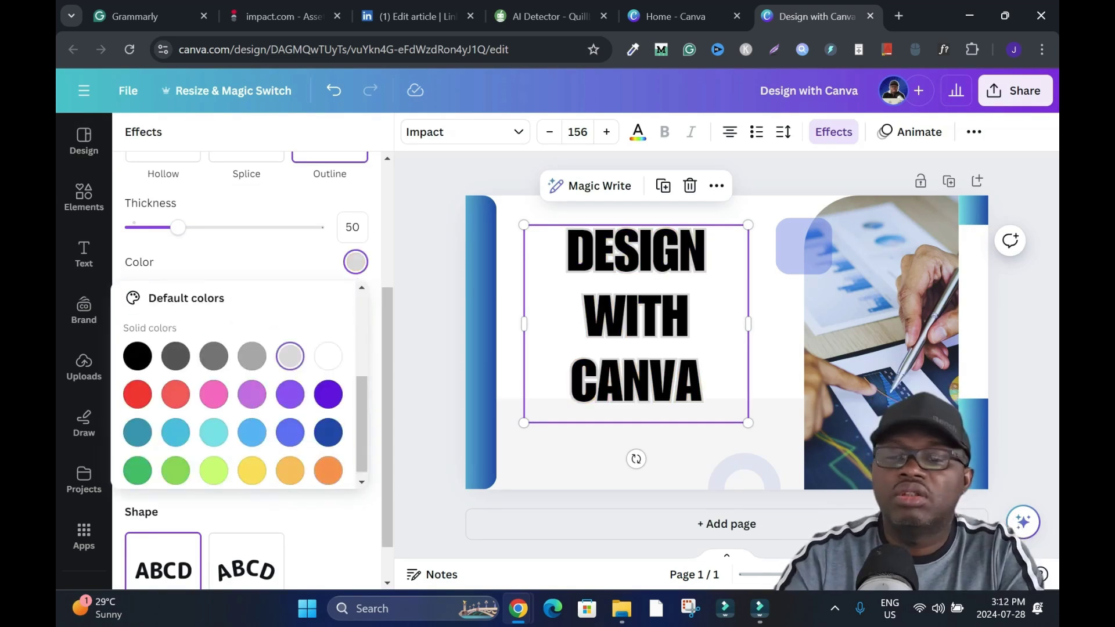
pyautogui.click(328, 471)
pyautogui.click(252, 470)
pyautogui.click(84, 139)
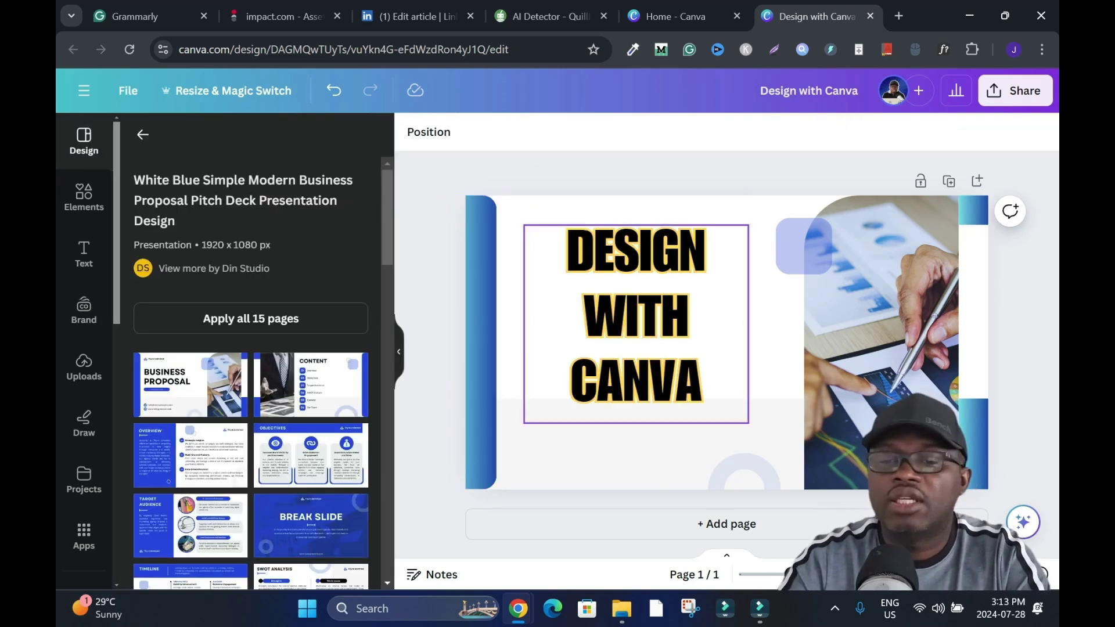
pyautogui.moveTo(636, 325)
pyautogui.mouseDown()
pyautogui.moveTo(636, 345)
pyautogui.moveTo(636, 325)
pyautogui.mouseUp()
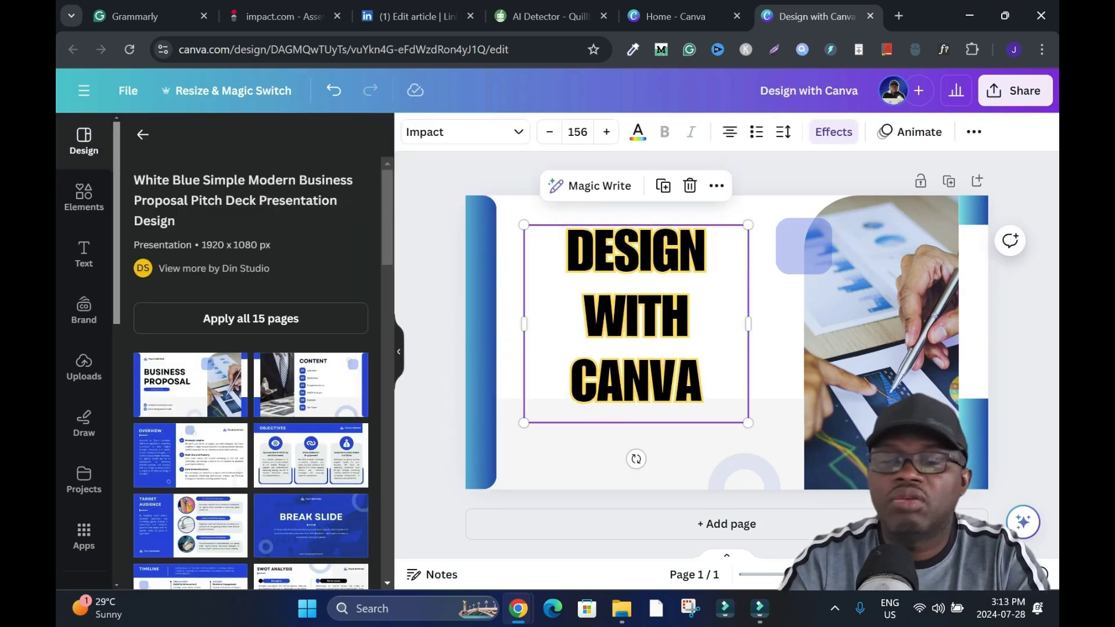
pyautogui.press('Escape')
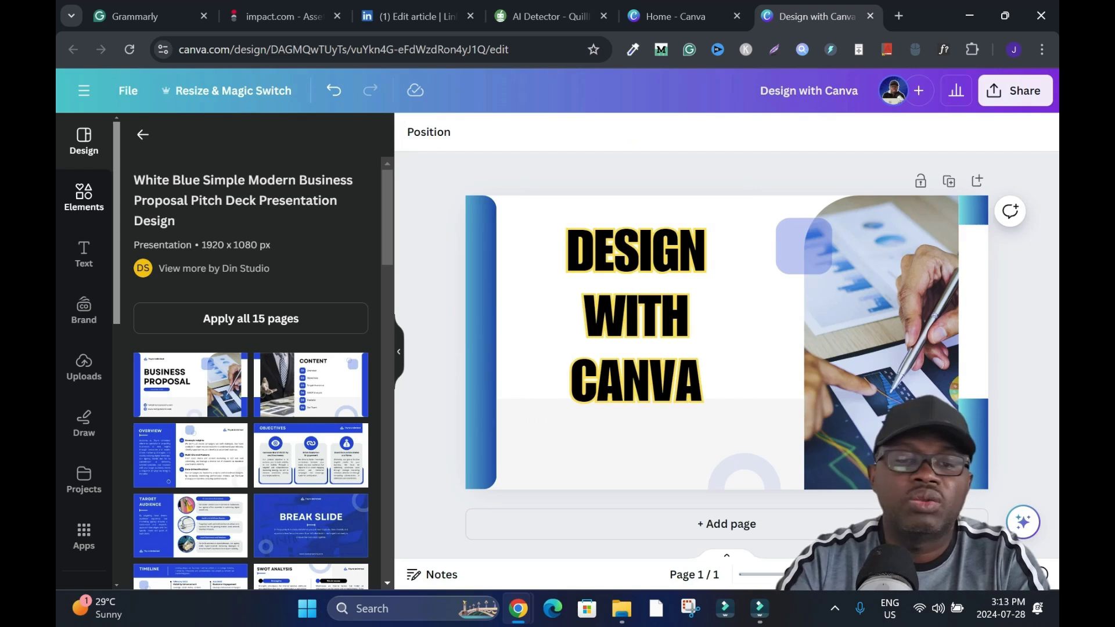
# - Search the elements library for "designs"
pyautogui.click(83, 195)
pyautogui.click(233, 140)
pyautogui.write('desi')
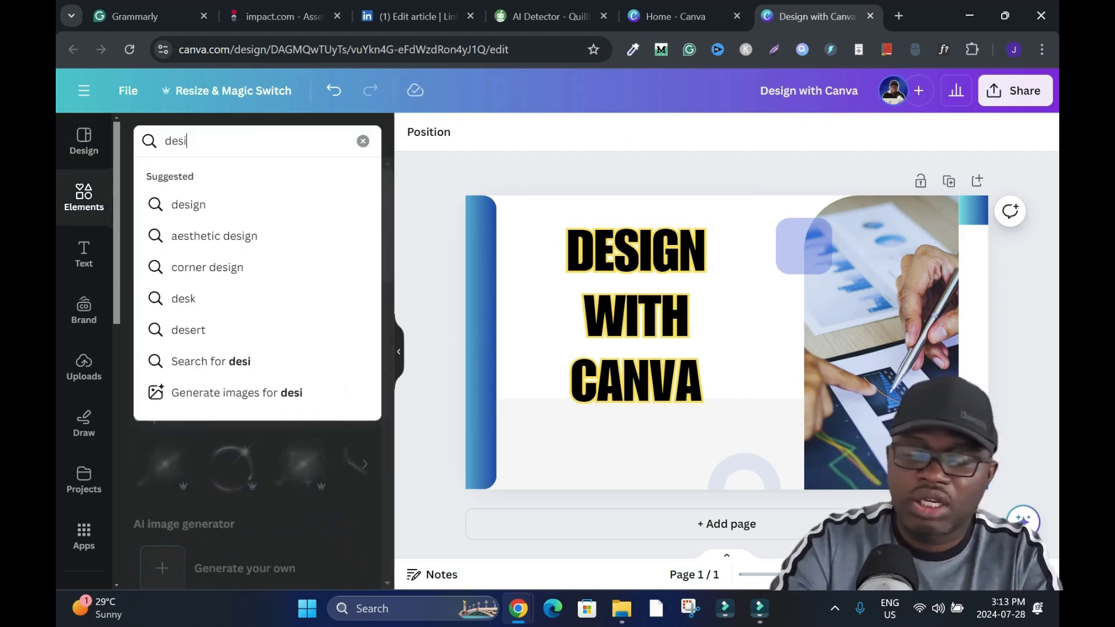
pyautogui.write('gns')
pyautogui.press('Return')
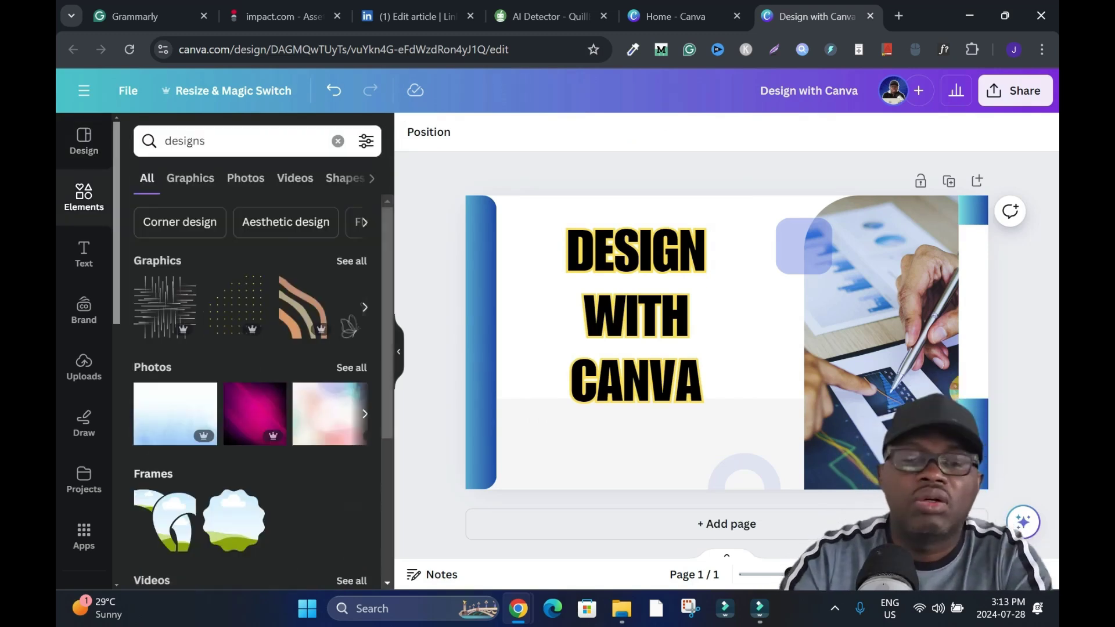
# - Find the round Canva logo among the graphics, place it between heading and photo, and shift the heading down toward the gradient bar
pyautogui.click(338, 141)
pyautogui.write('canca')
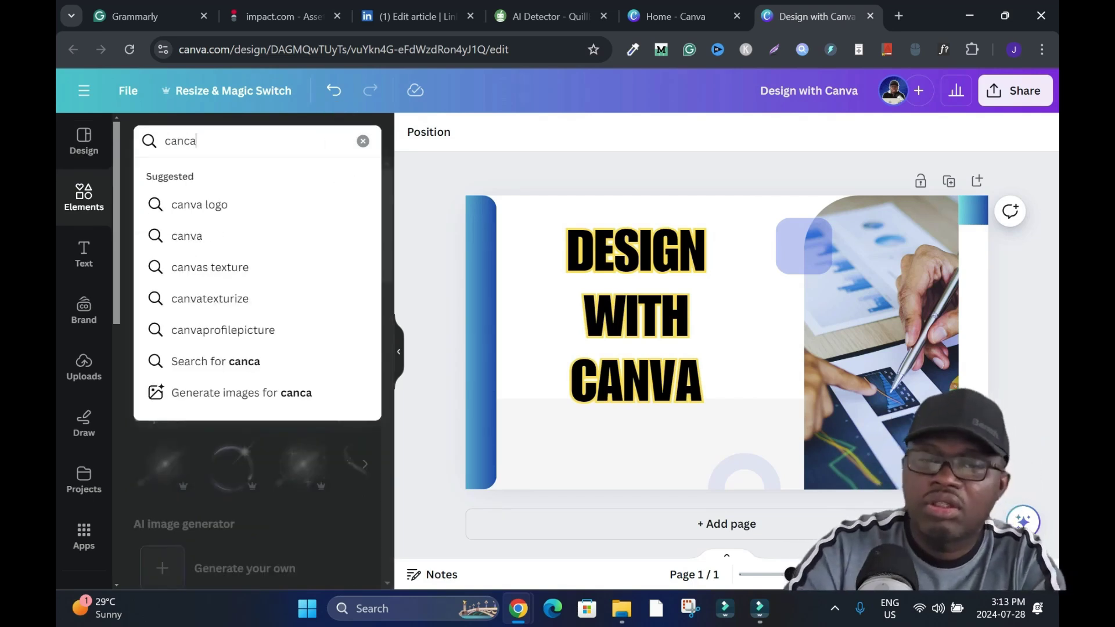
pyautogui.press('Return')
pyautogui.moveTo(331, 414); pyautogui.dragTo(755, 337)
pyautogui.moveTo(636, 313); pyautogui.dragTo(577, 351)
pyautogui.moveTo(755, 337); pyautogui.dragTo(721, 360)
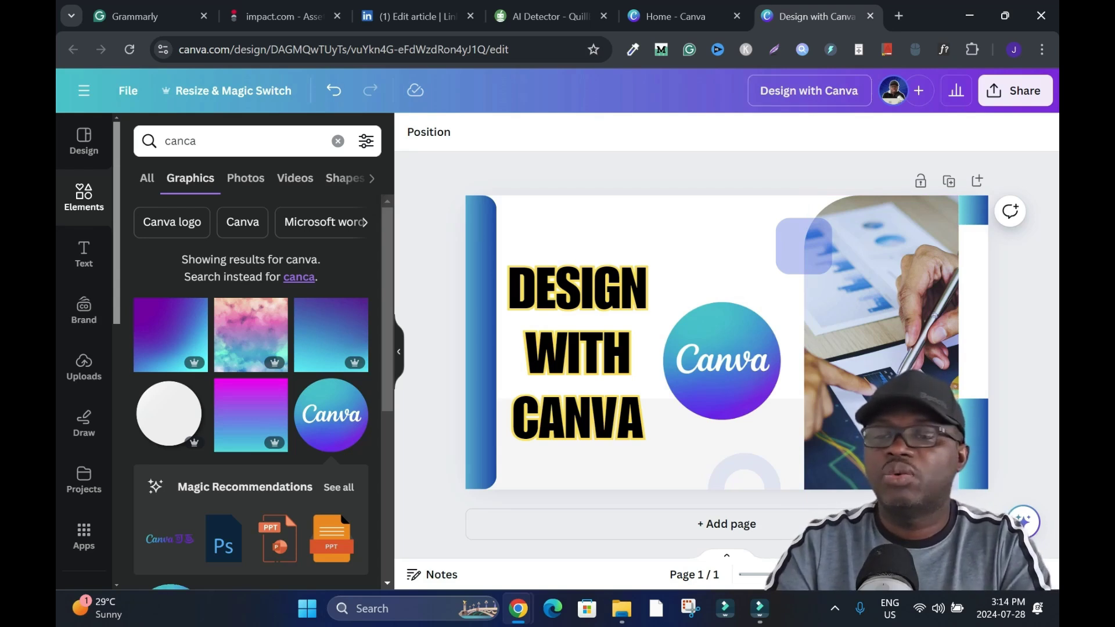
# - Rename the design "Design with Canva Graphic Designing Tool - Canva App"
pyautogui.click(809, 90)
pyautogui.write('Graph')
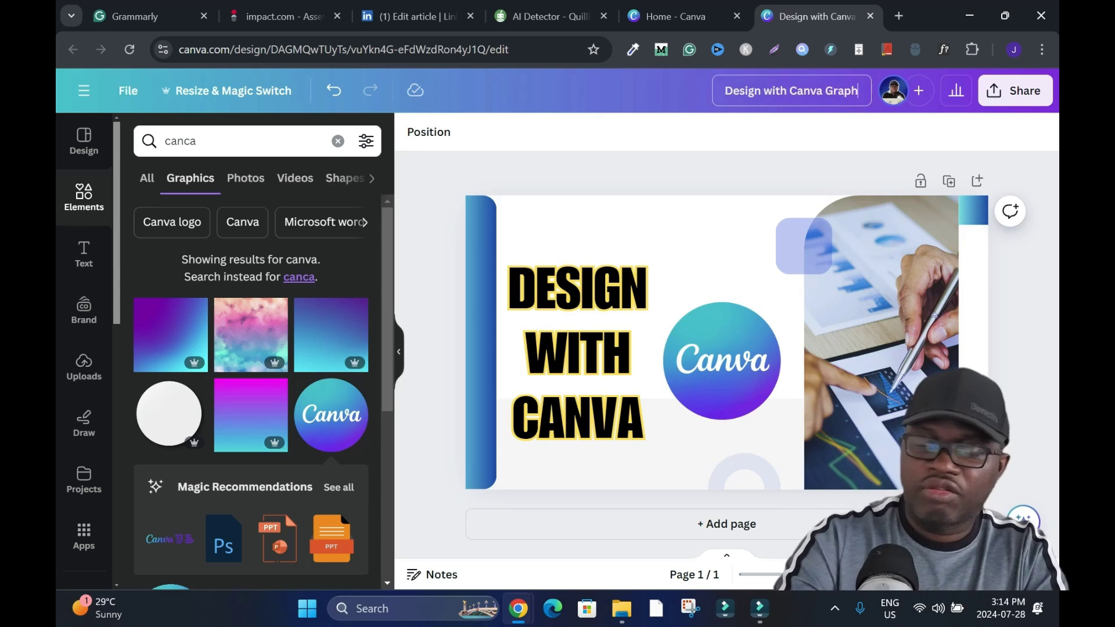
pyautogui.write('ic Designing Tool')
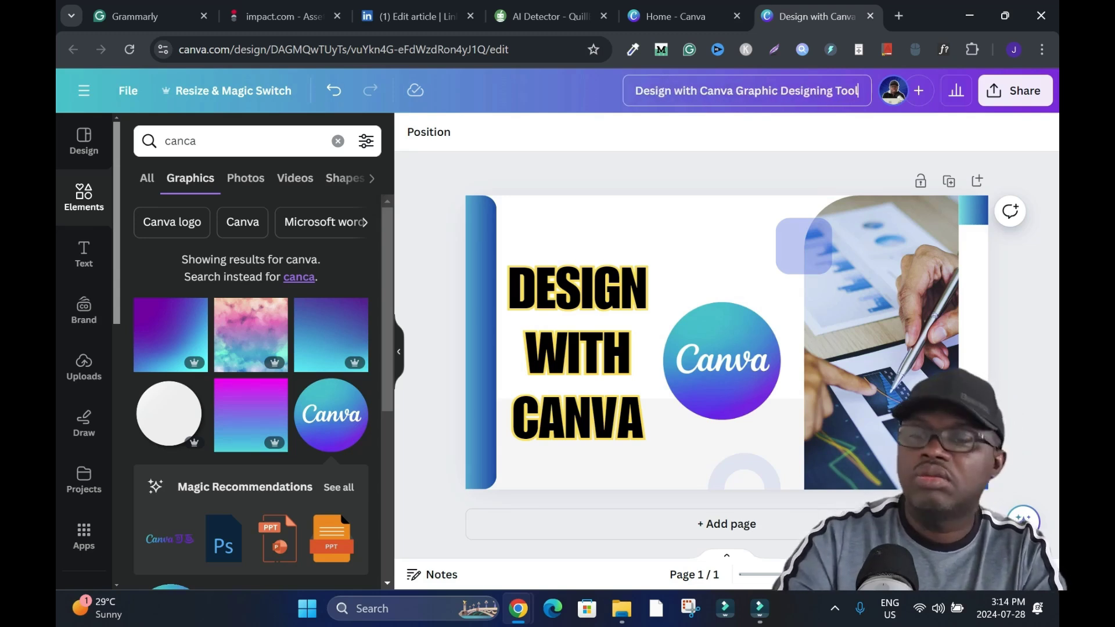
pyautogui.write(' - Canva App')
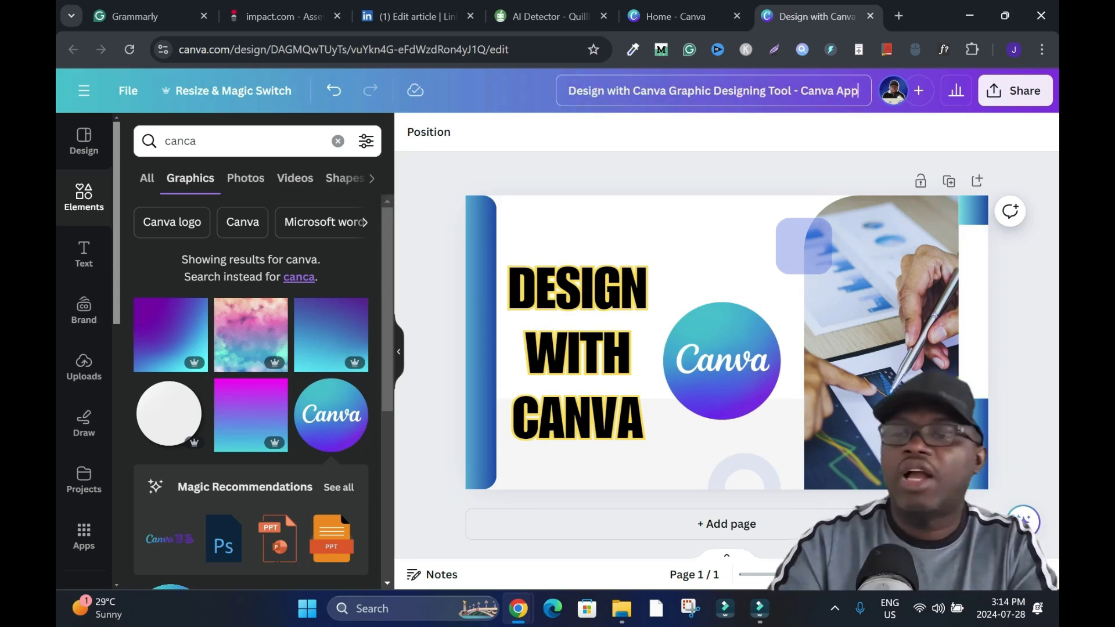
pyautogui.press('Return')
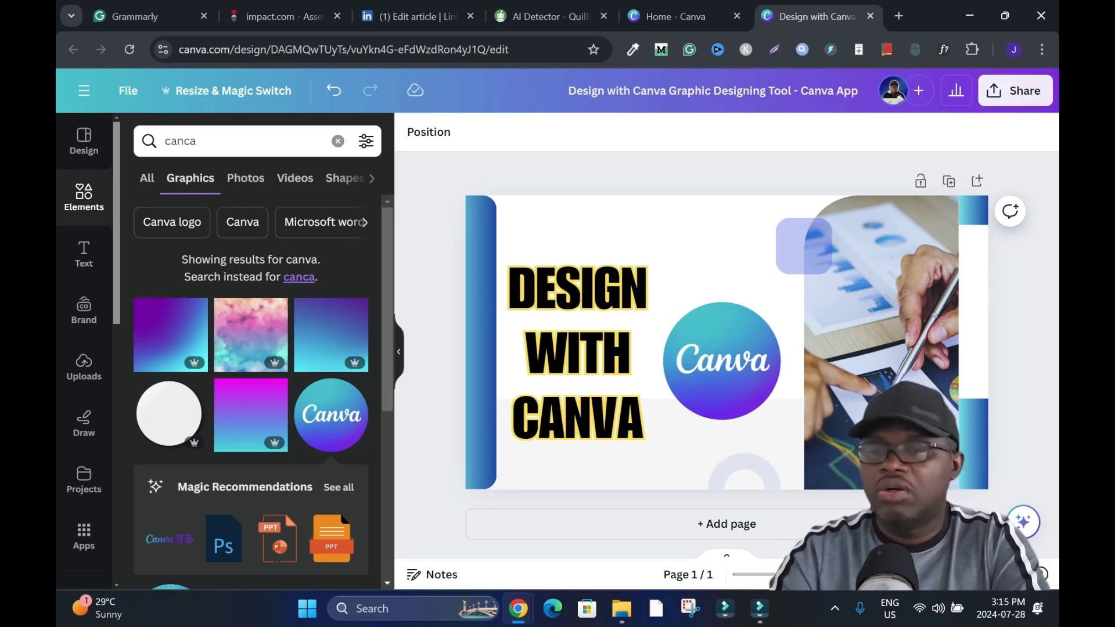
# - Download the finished cover design as a PNG file
pyautogui.click(1015, 90)
pyautogui.click(766, 308)
pyautogui.click(887, 410)
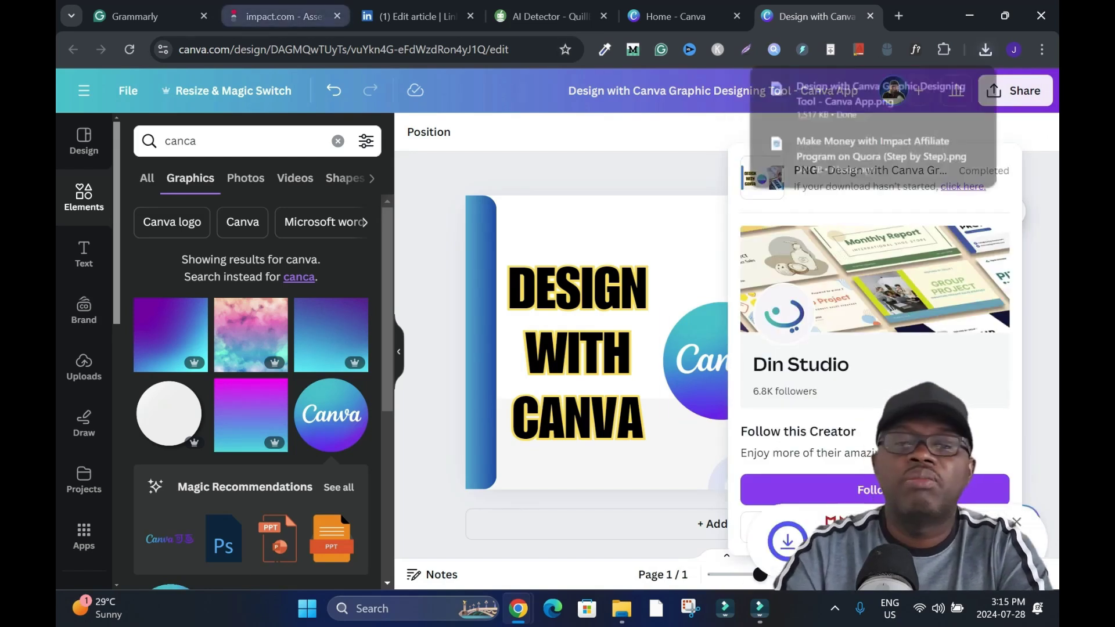
# - Switch to the LinkedIn article and insert the downloaded "Design with Canva Graphic Designing Tool - Canva App.png" as its cover image
pyautogui.click(415, 16)
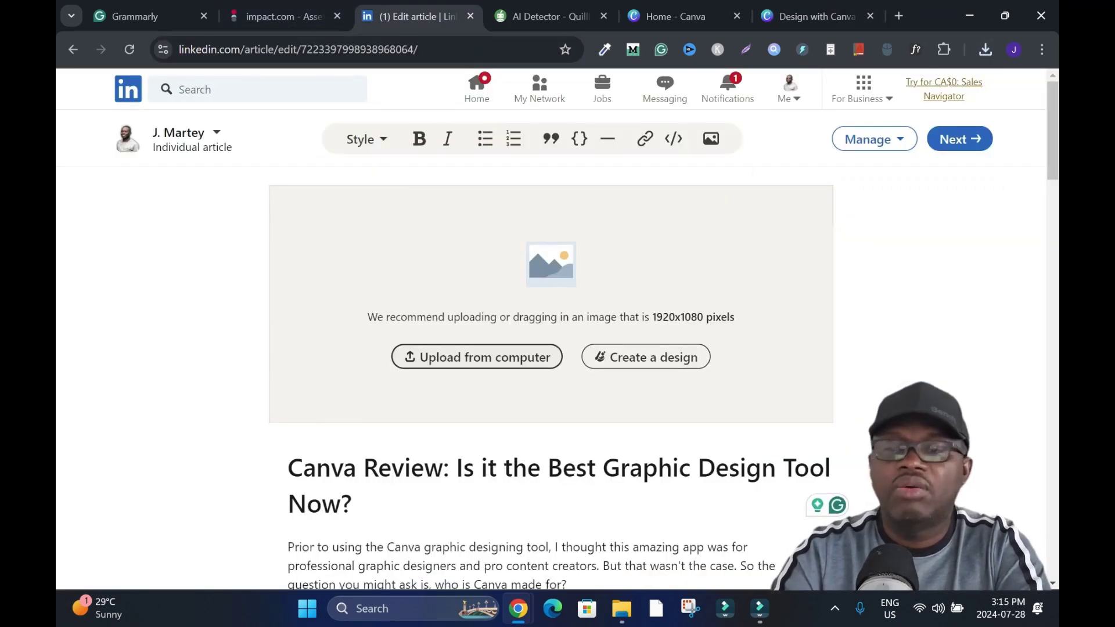
pyautogui.click(985, 49)
pyautogui.moveTo(871, 125); pyautogui.dragTo(550, 268)
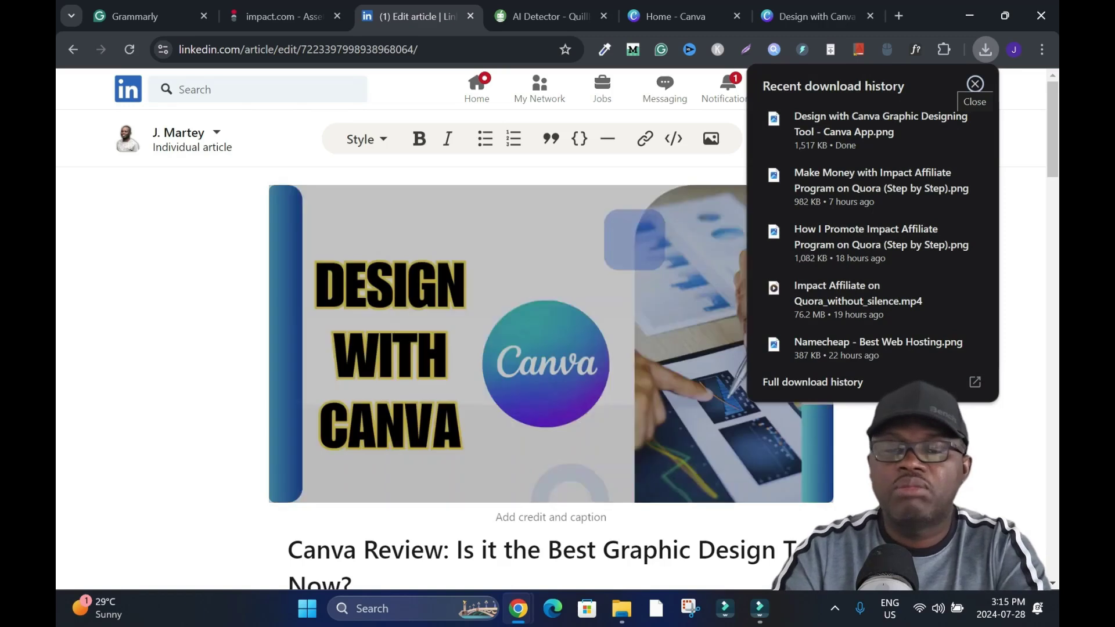
pyautogui.press('Escape')
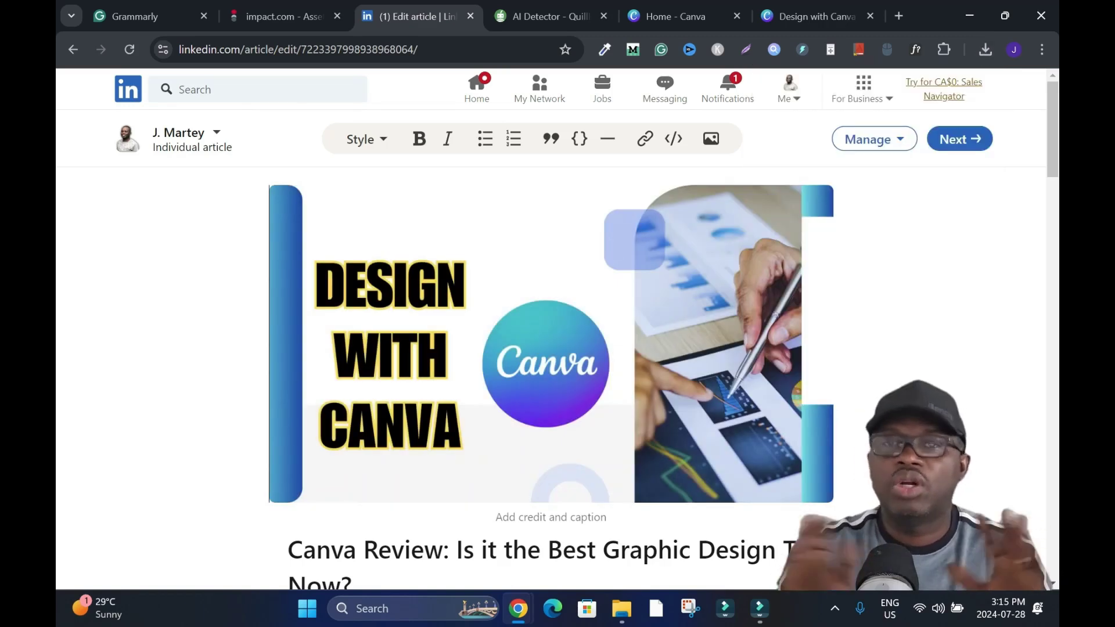
# - Caption the cover image "Image designed by" followed by the author's name
pyautogui.scroll(-2, 551, 348)
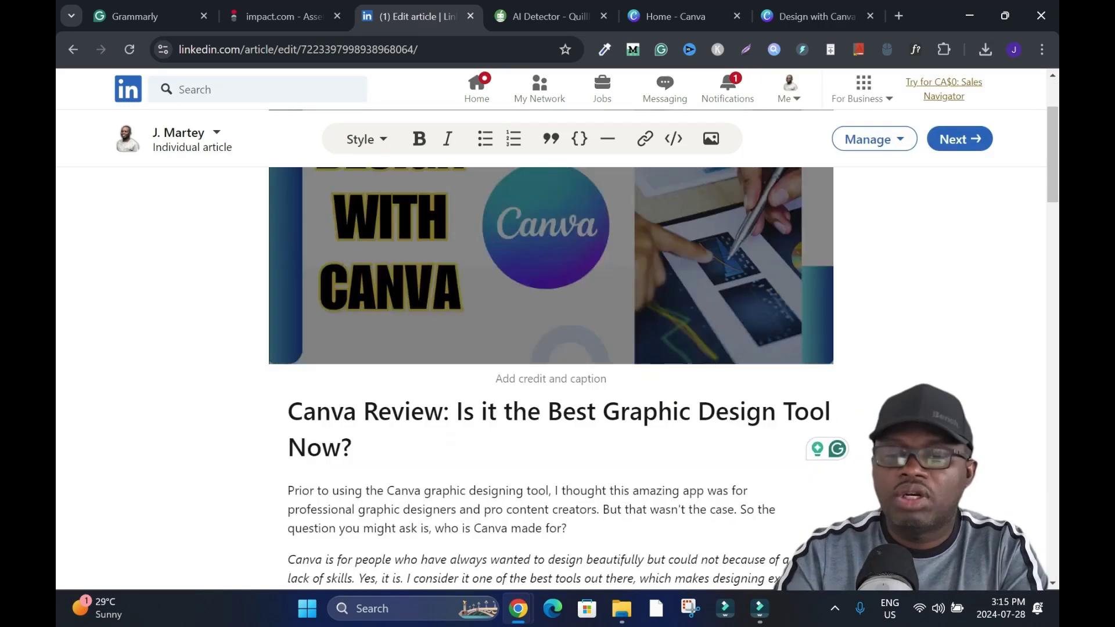
pyautogui.click(550, 378)
pyautogui.write('Image des')
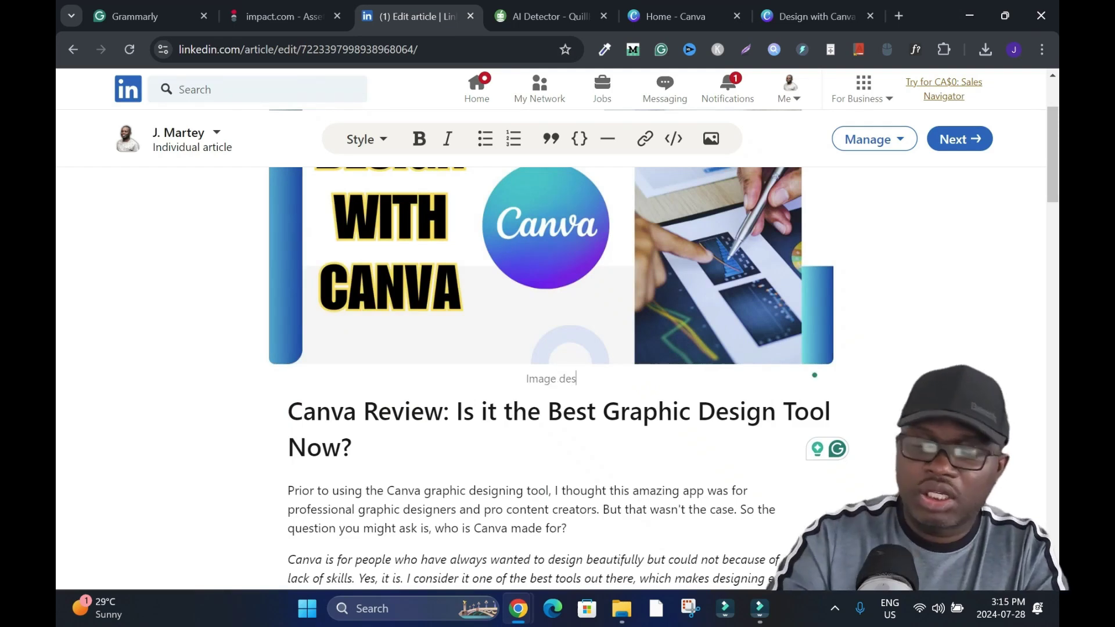
pyautogui.write('igned by J. Martey')
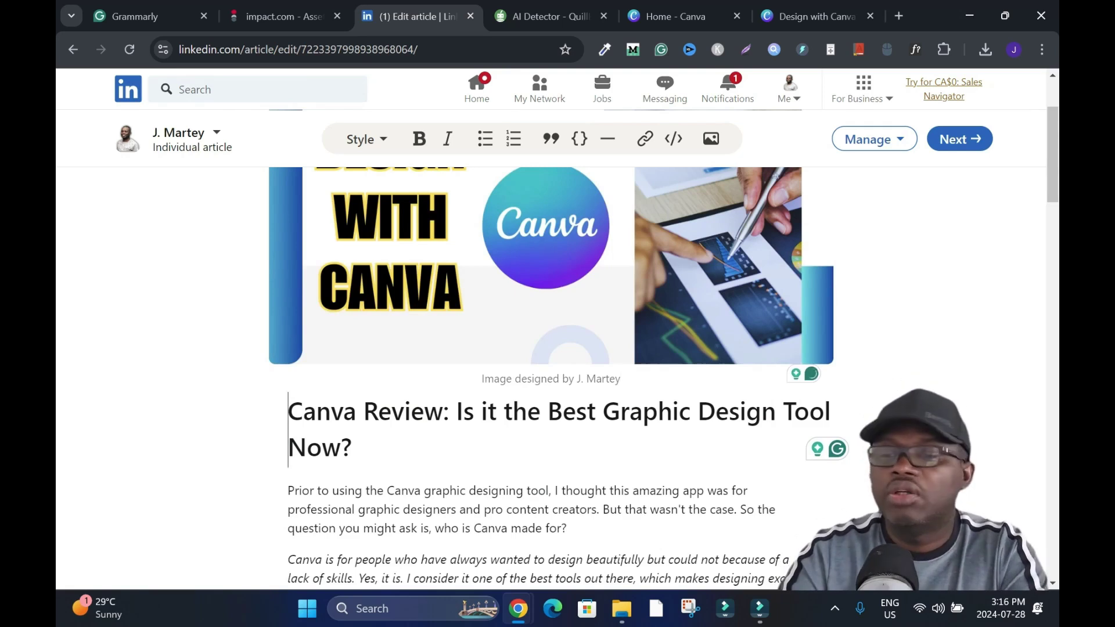
# - Review the article draft from the cover image and title down to the Canva pricing plans
pyautogui.scroll(3, 551, 348)
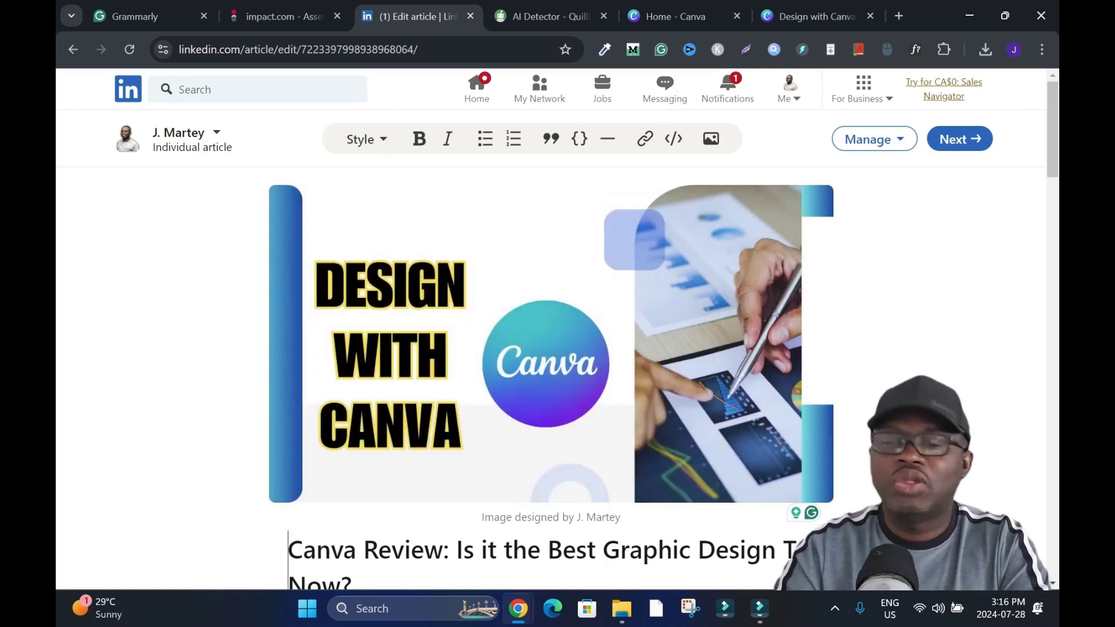
pyautogui.scroll(-3, 551, 349)
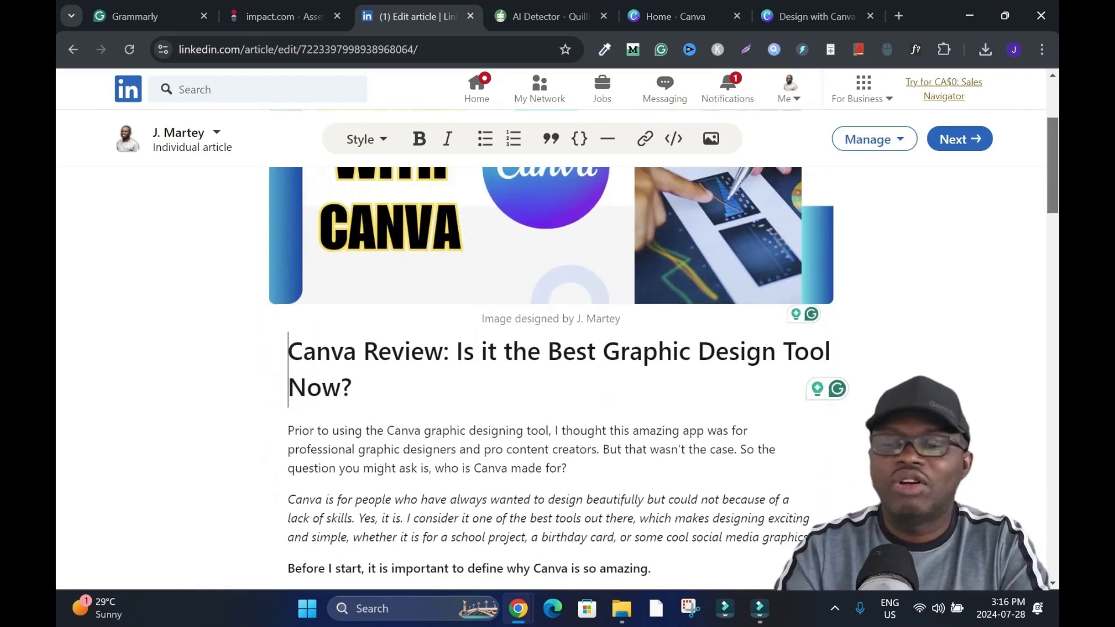
pyautogui.scroll(-1, 550, 377)
pyautogui.scroll(2, 551, 377)
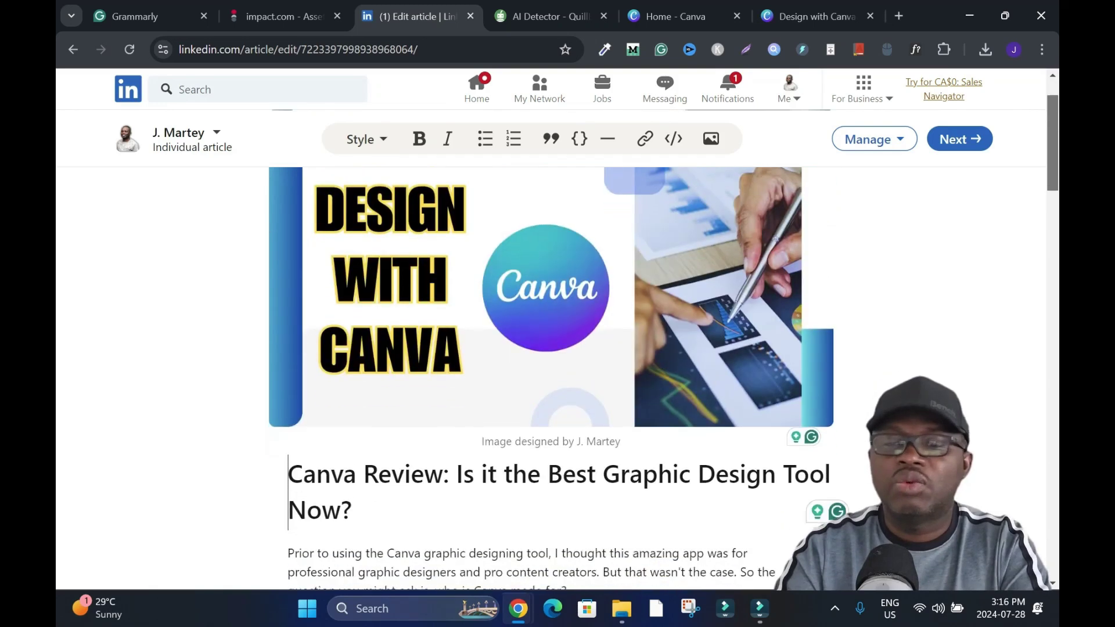
pyautogui.scroll(-10, 550, 378)
pyautogui.scroll(-15, 550, 377)
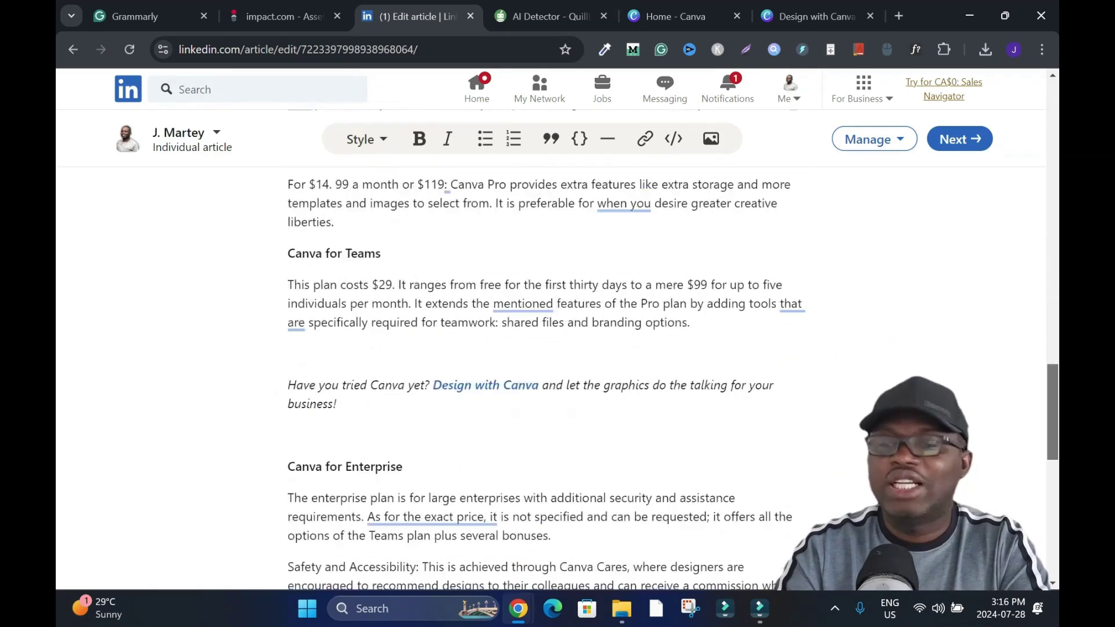
pyautogui.hotkey('ctrl', 'Home')
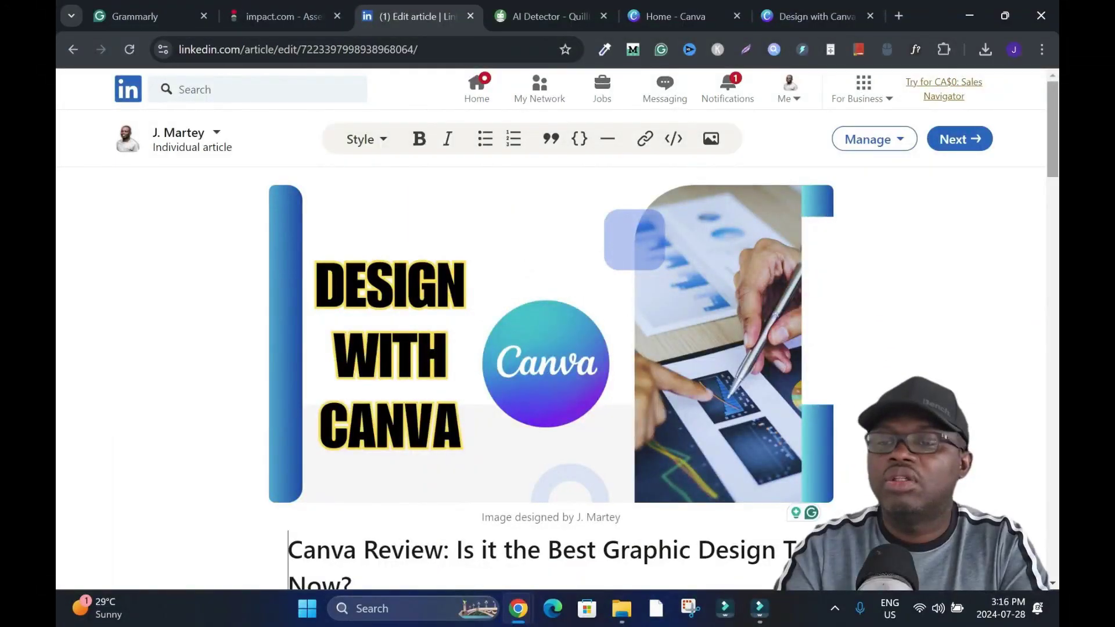
# - Check the post preview for the article and publish it to anyone without adding a description
pyautogui.click(959, 138)
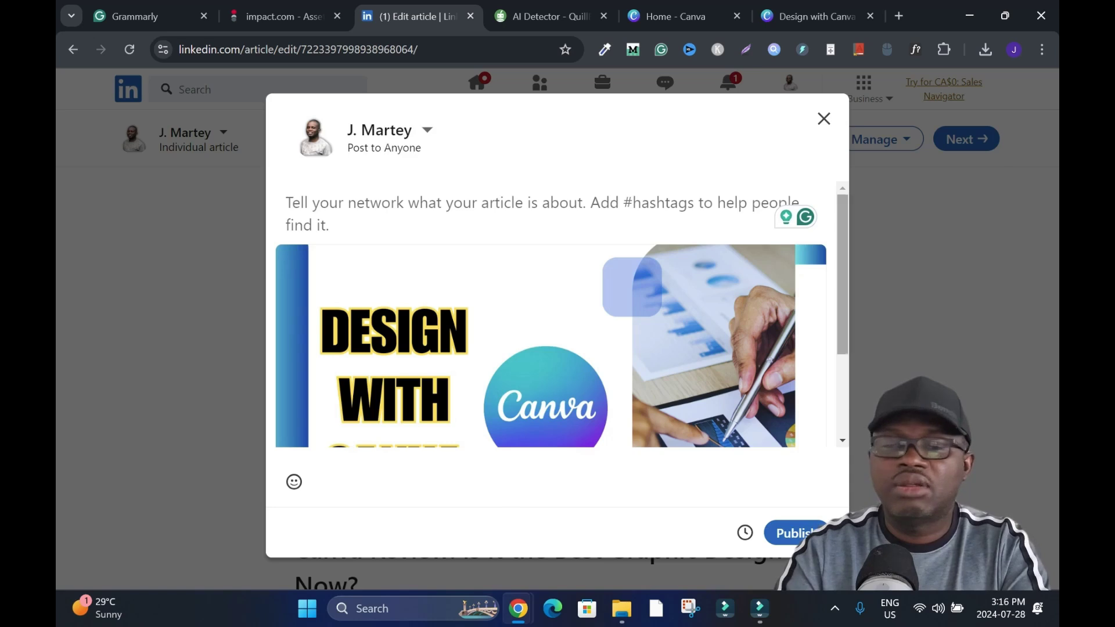
pyautogui.scroll(-2, 551, 314)
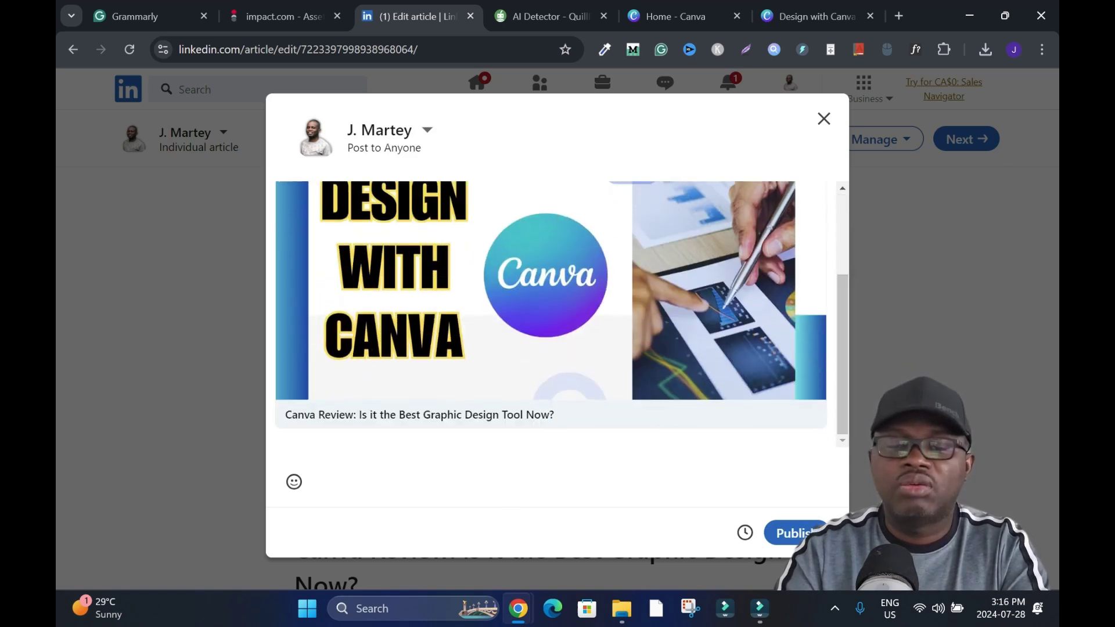
pyautogui.click(793, 533)
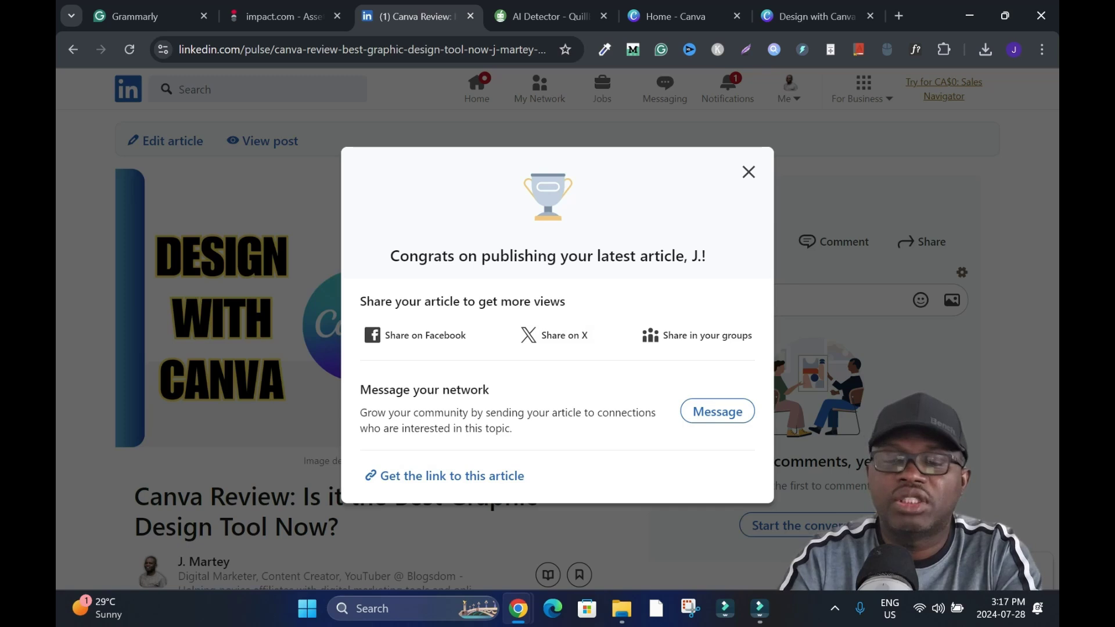
# - Copy the link to the published article and look over its text on the live page
pyautogui.click(452, 475)
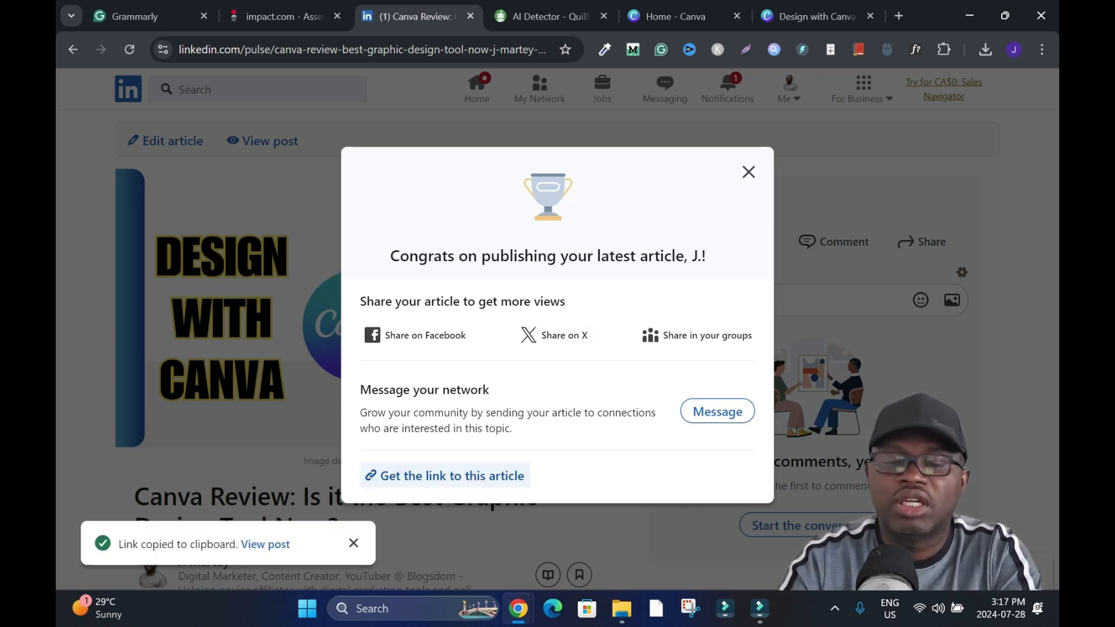
pyautogui.press('Escape')
pyautogui.scroll(-8, 356, 349)
pyautogui.scroll(4, 356, 349)
pyautogui.scroll(-3, 356, 348)
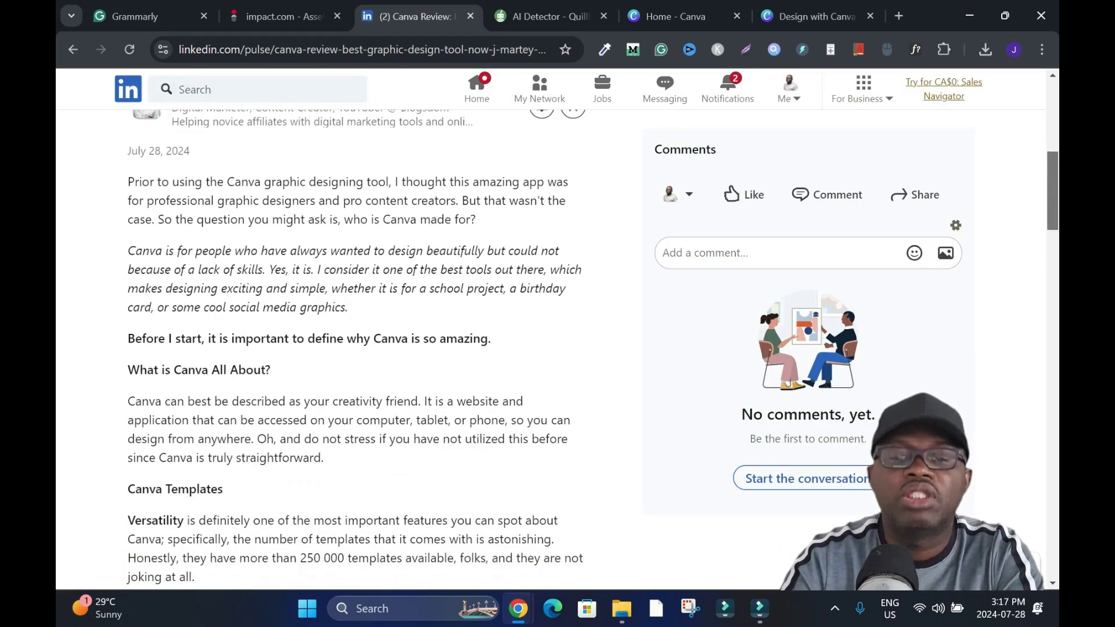
# - Read through the published article from the introduction and pricing plans down to the affiliate disclaimer
pyautogui.scroll(-12, 356, 348)
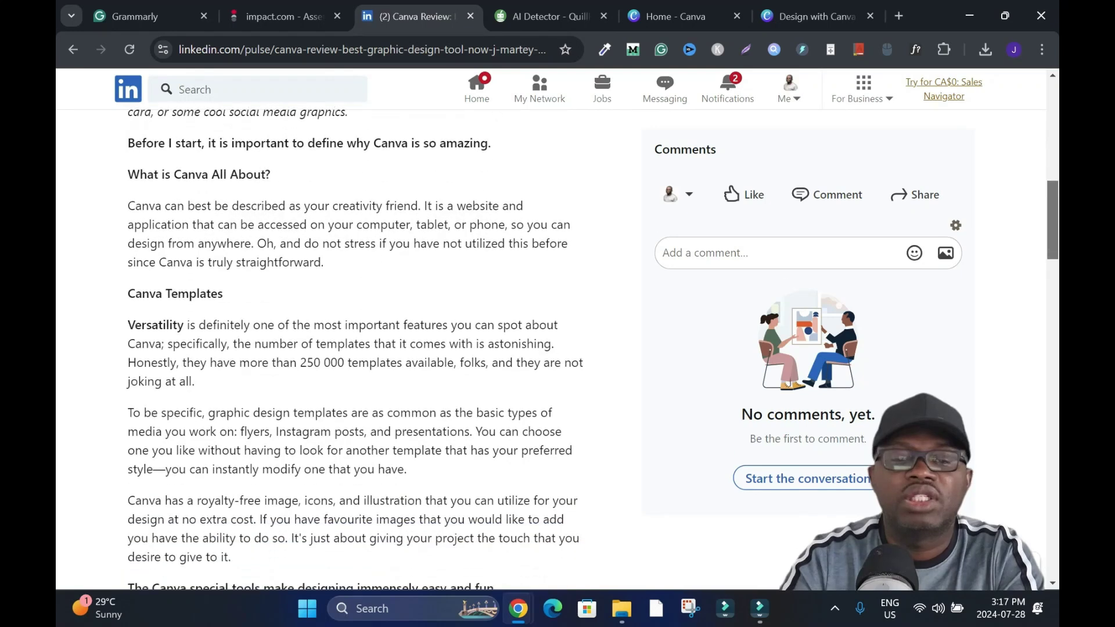
pyautogui.scroll(-7, 325, 370)
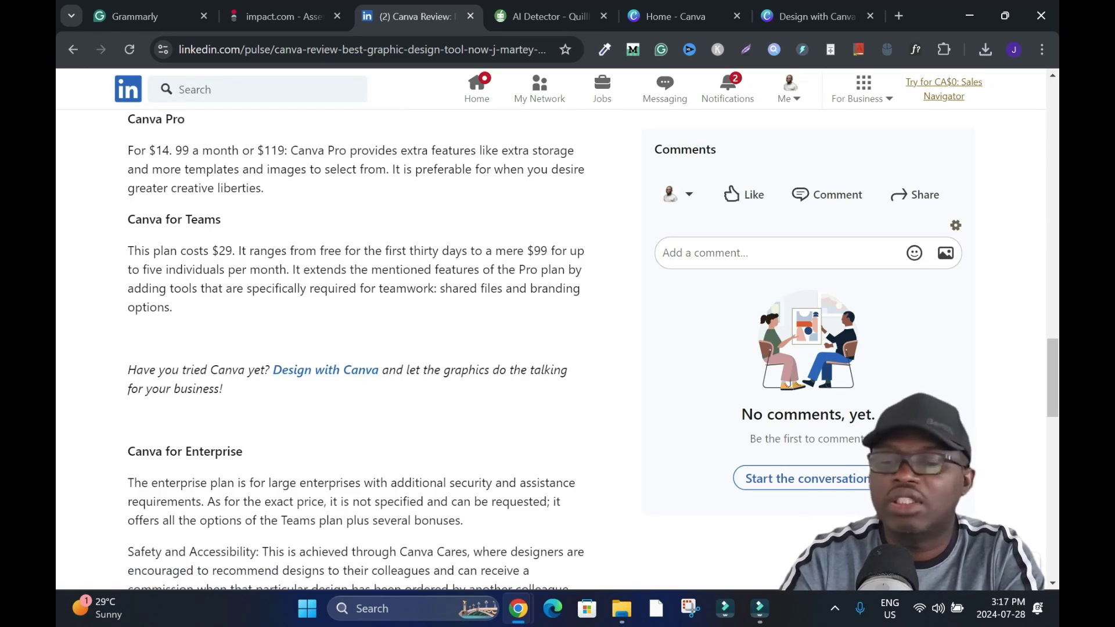
pyautogui.scroll(-7, 356, 348)
pyautogui.scroll(-3, 356, 348)
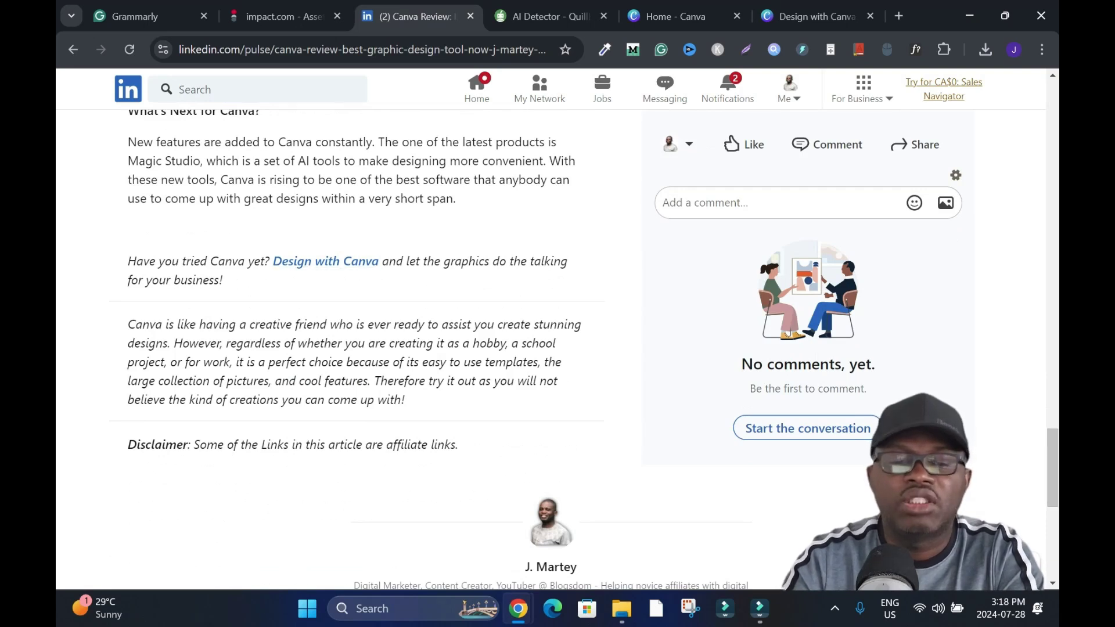
pyautogui.scroll(20, 348, 290)
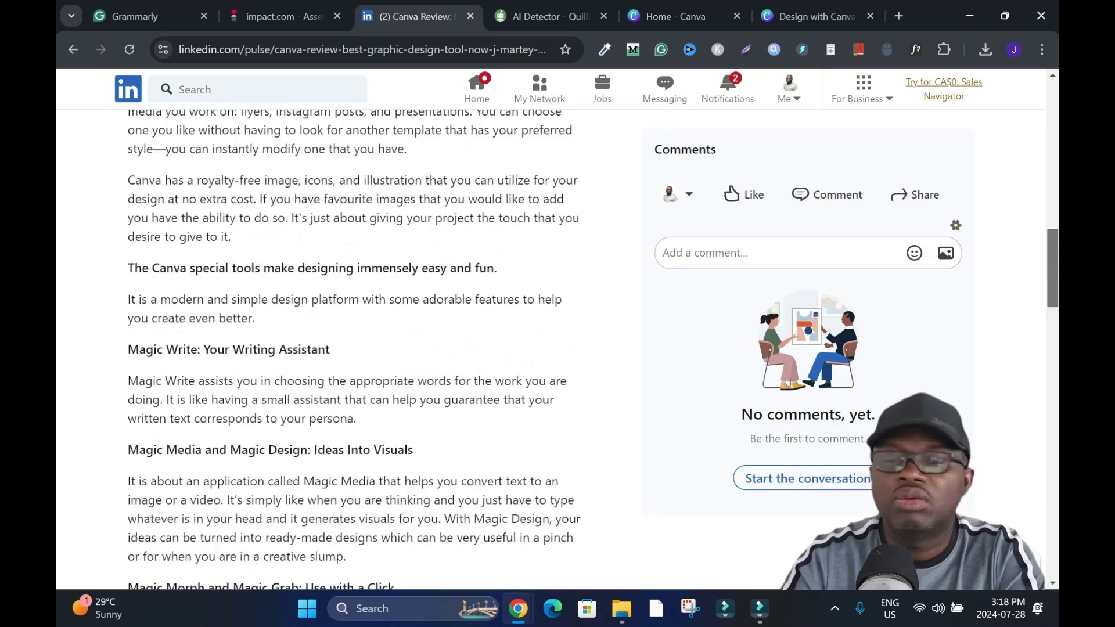
# - Share the published article on X with the prefilled text, view the resulting post enlarged, and close its window
pyautogui.click(73, 49)
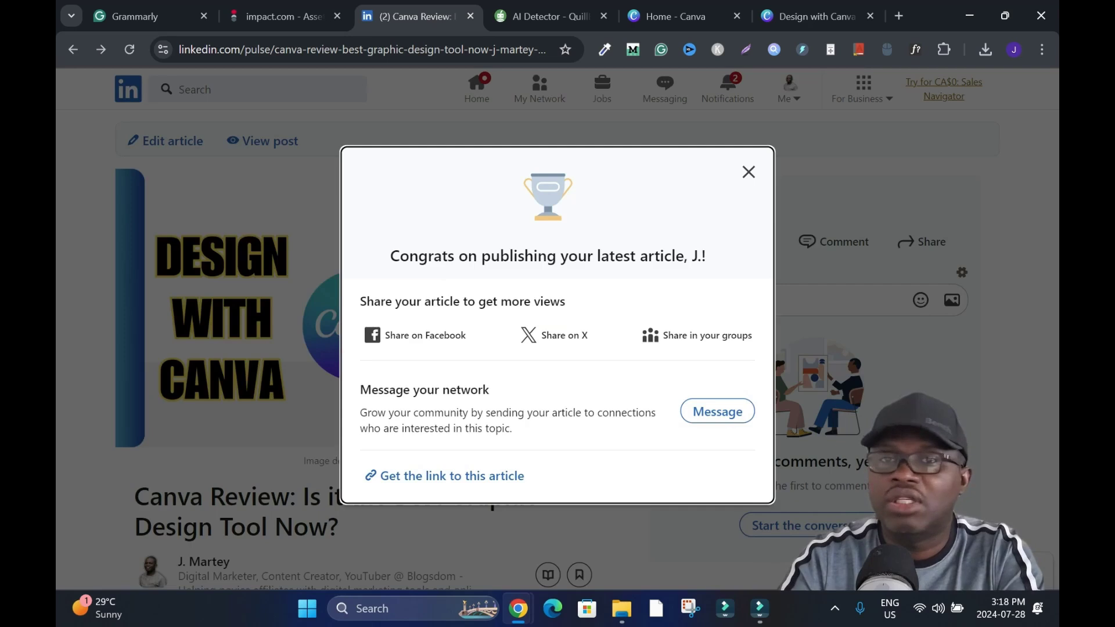
pyautogui.click(553, 335)
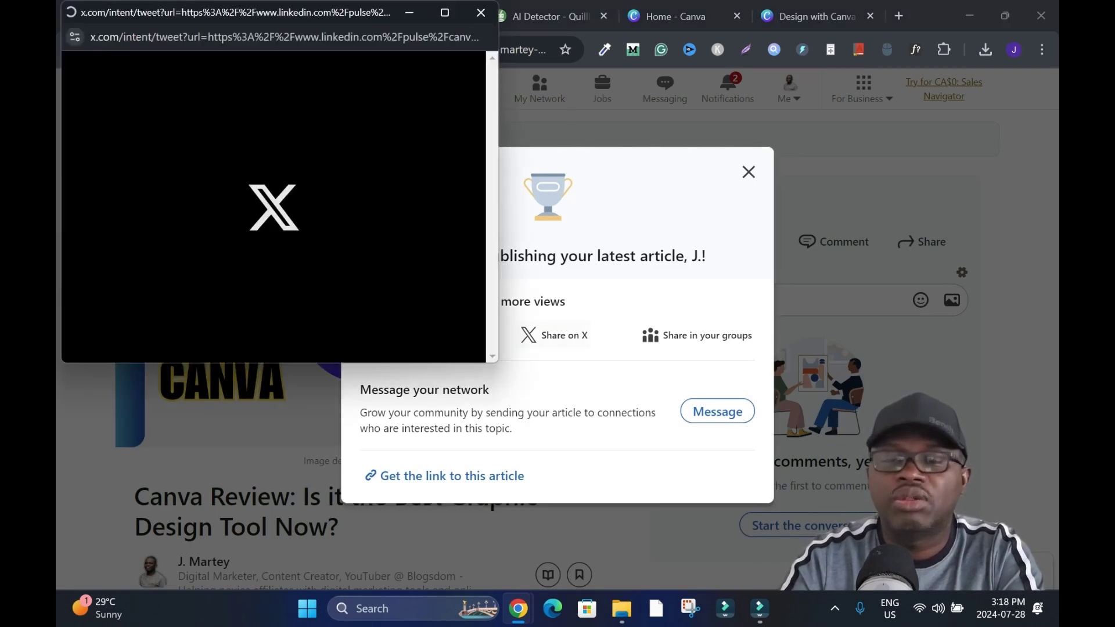
pyautogui.hotkey('ctrl', 'Return')
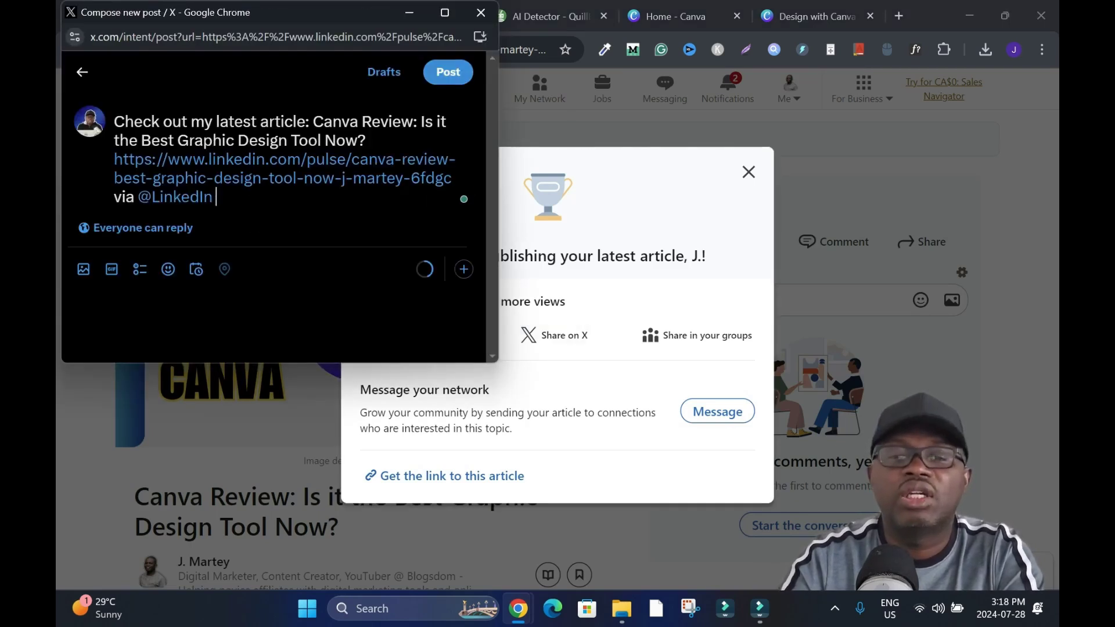
pyautogui.click(453, 346)
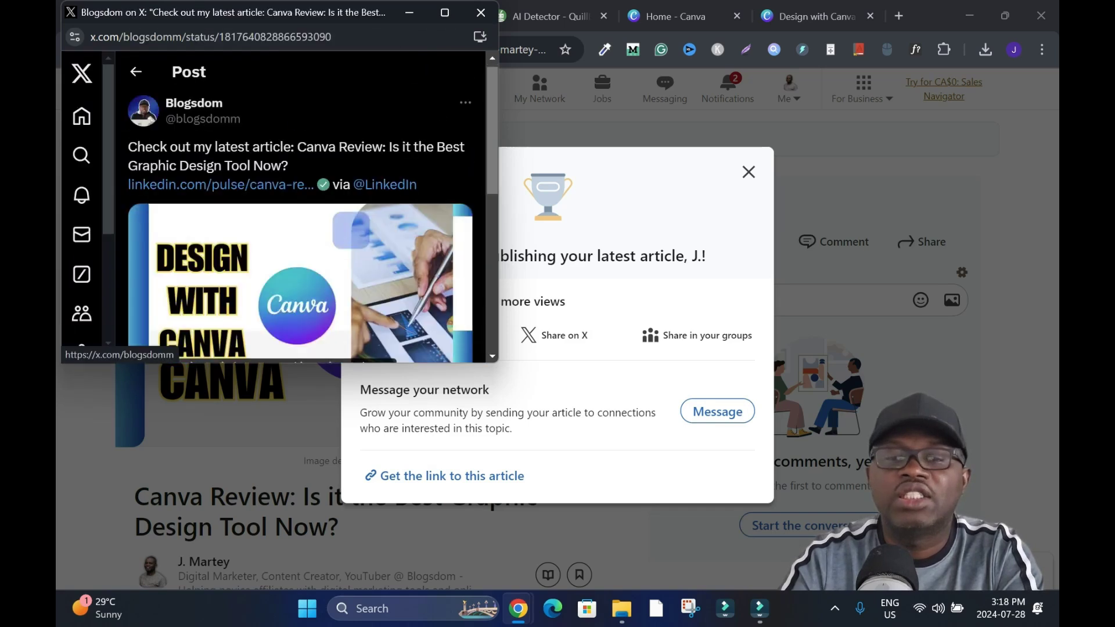
pyautogui.click(444, 13)
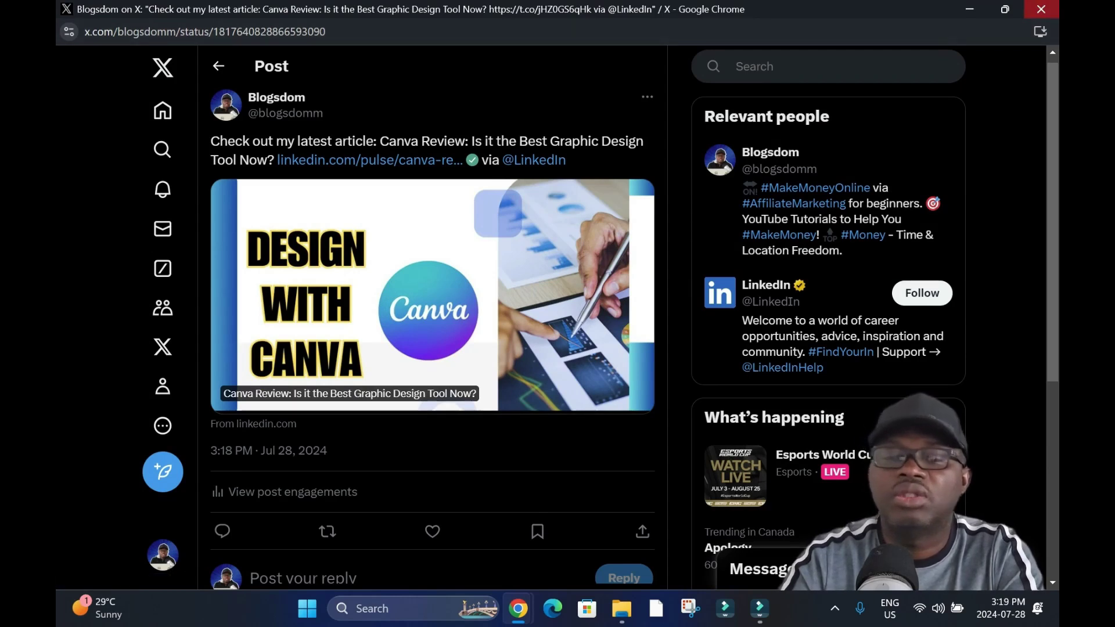
pyautogui.click(1040, 9)
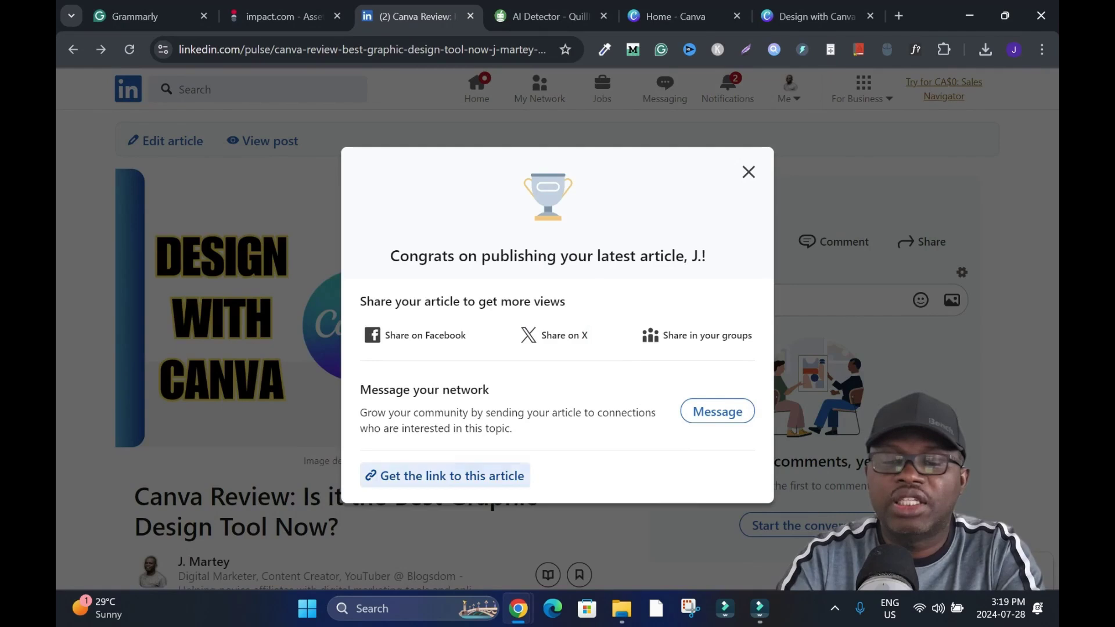
# - Copy the article's link from the sharing options and go to the LinkedIn home feed
pyautogui.click(446, 475)
pyautogui.click(748, 172)
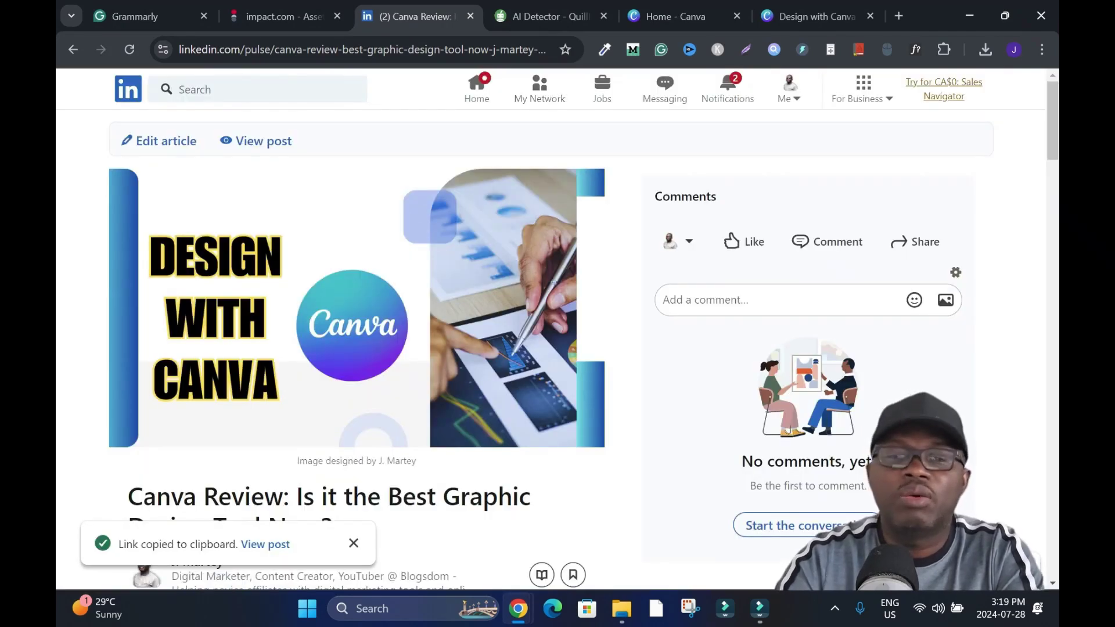
pyautogui.click(477, 89)
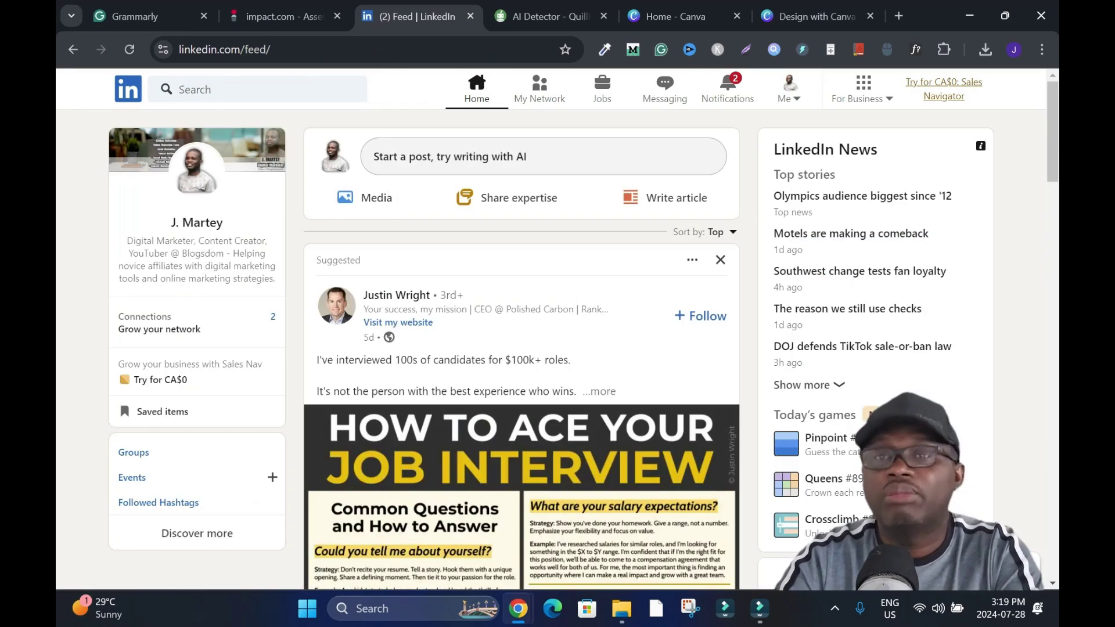
# - Draft a post saying "Canva is the best graphic design tool for content creators now. Learn more about Canva in the post below:" plus the article link
pyautogui.click(543, 156)
pyautogui.write('Canva is t')
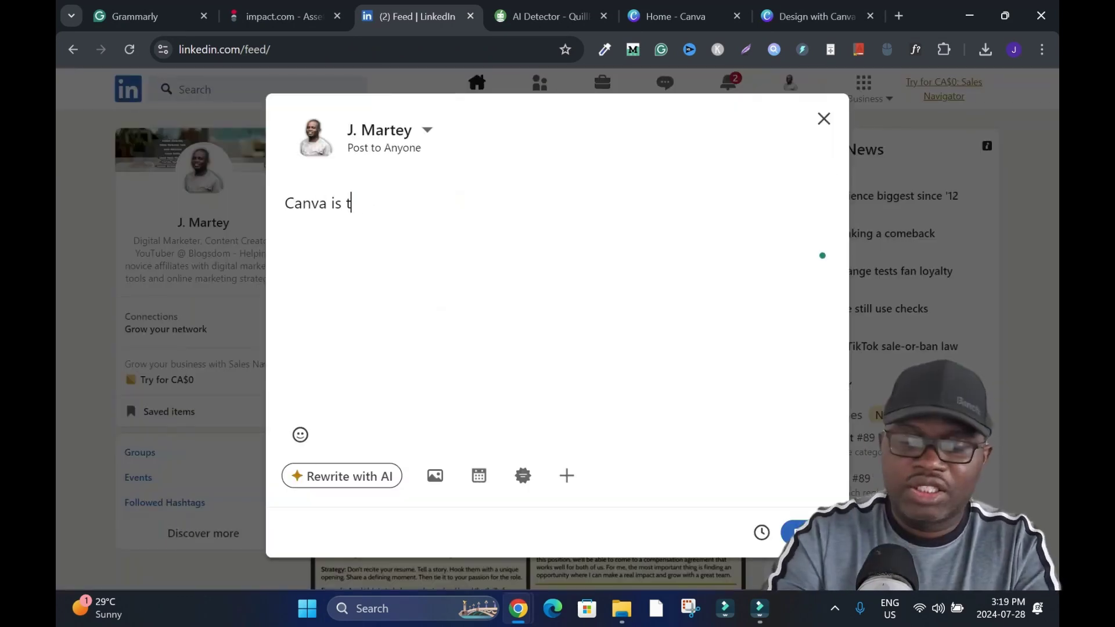
pyautogui.write('c')
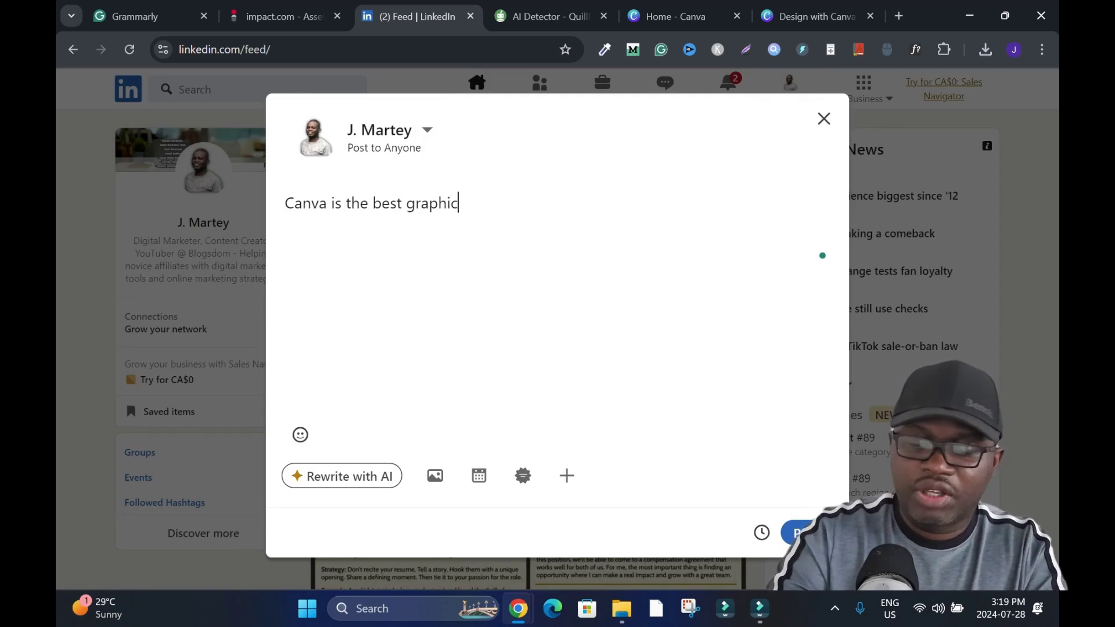
pyautogui.write(' design tool for content')
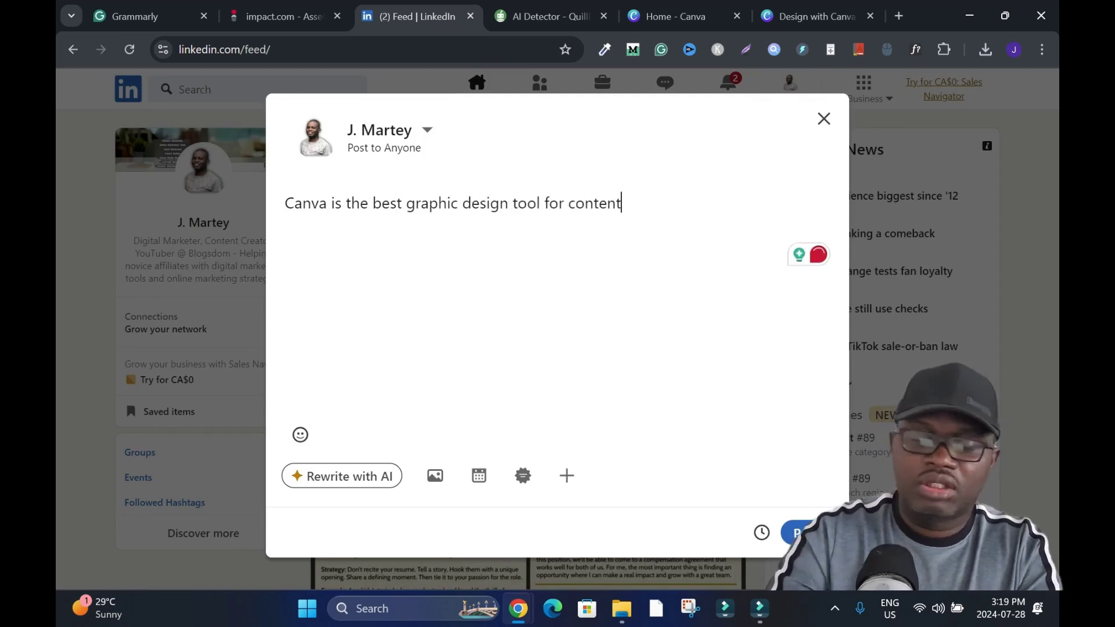
pyautogui.write(' creators now. Learn more about Canva in the post below:')
pyautogui.press('Return')
pyautogui.press('Return')
pyautogui.hotkey('ctrl', 'v')
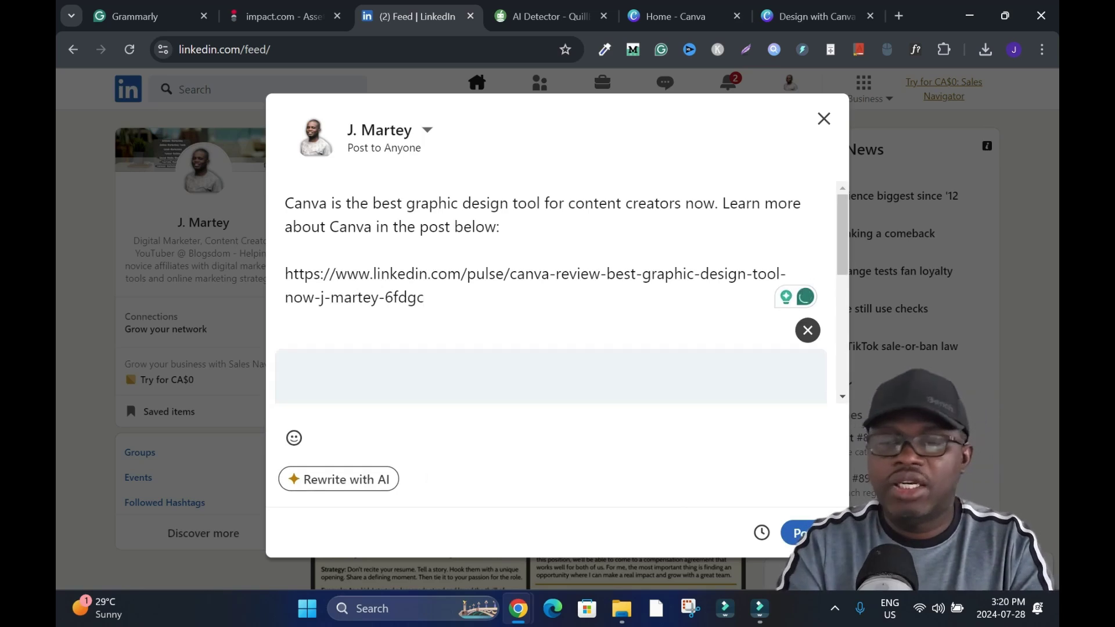
# - Check the draft's text and article link preview, and publish the post to anyone
pyautogui.scroll(-4, 552, 290)
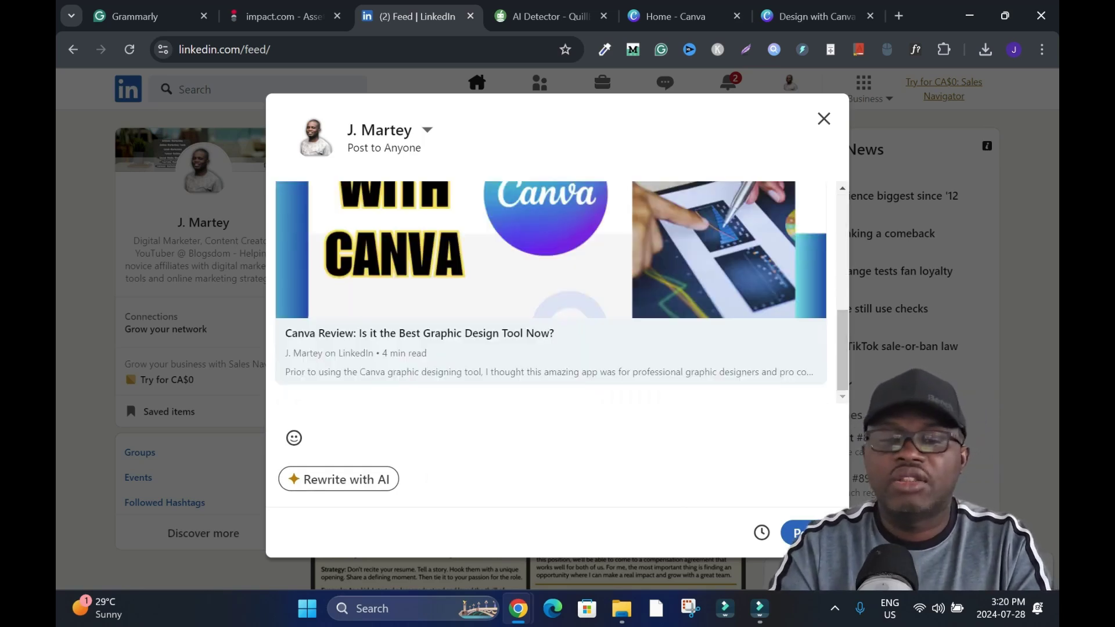
pyautogui.scroll(4, 552, 291)
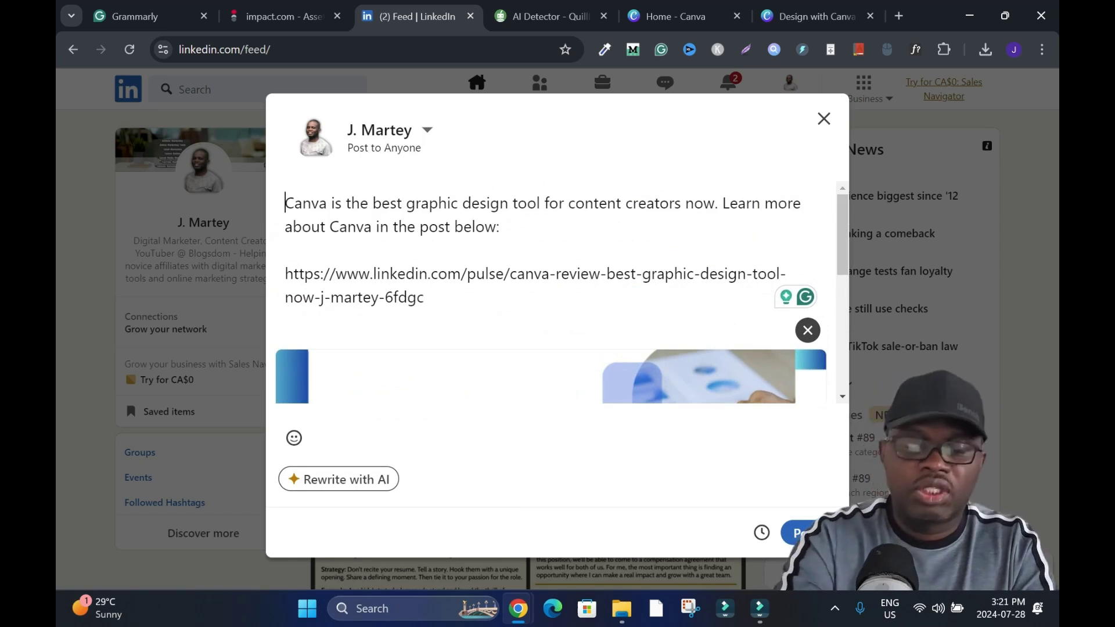
pyautogui.scroll(-3, 551, 290)
pyautogui.scroll(3, 552, 290)
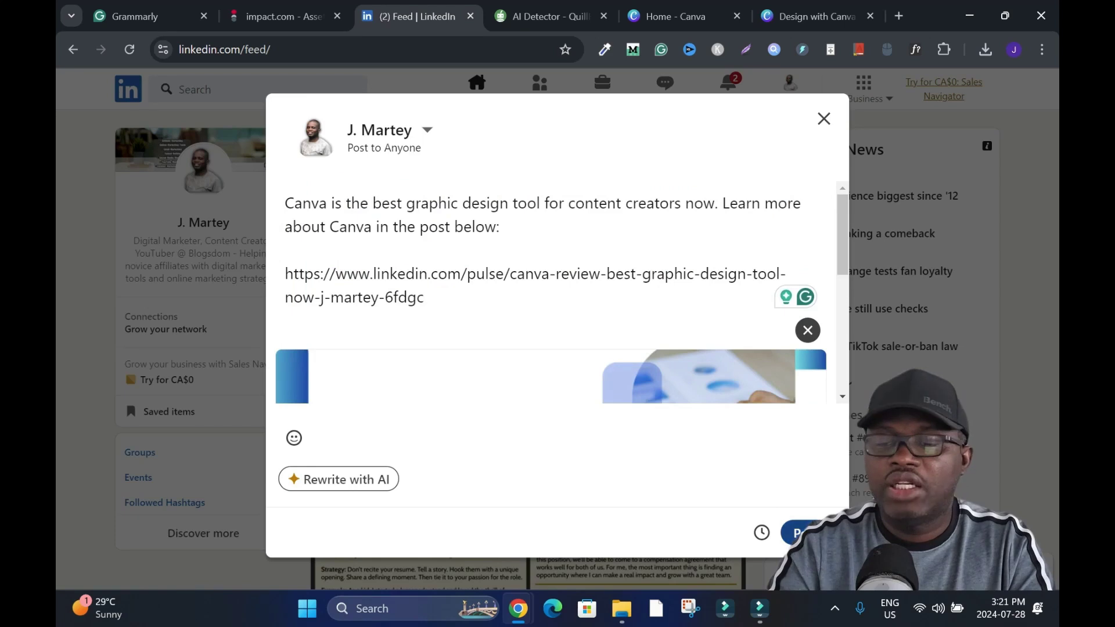
pyautogui.click(801, 532)
# - Look over the new Canva post in the feed and open it on its own page
pyautogui.scroll(-2, 522, 348)
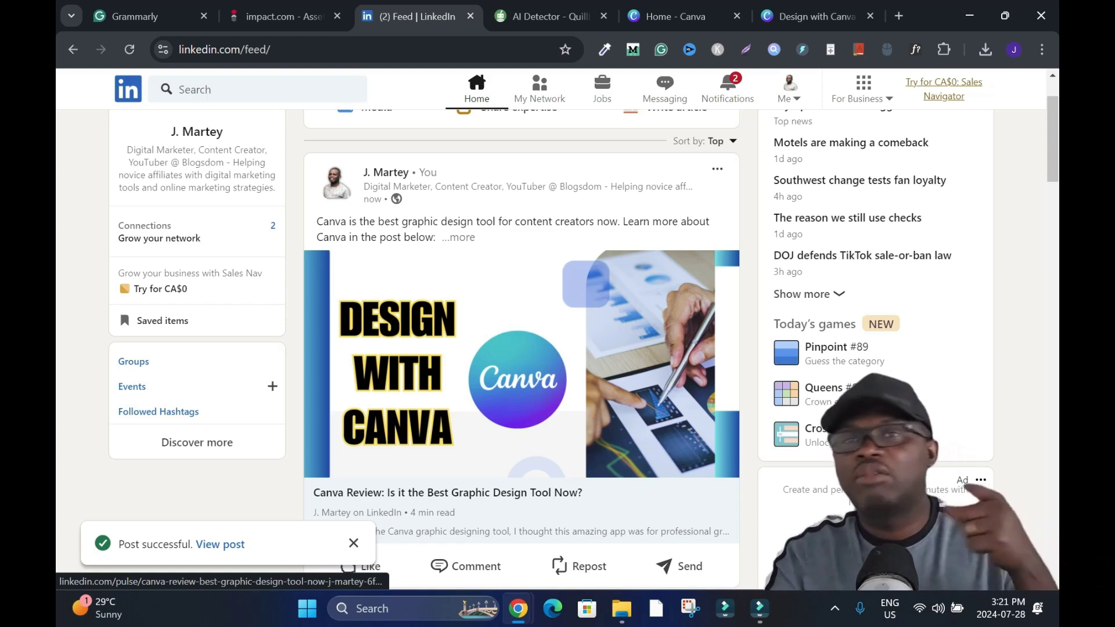
pyautogui.scroll(-3, 521, 325)
pyautogui.scroll(3, 521, 348)
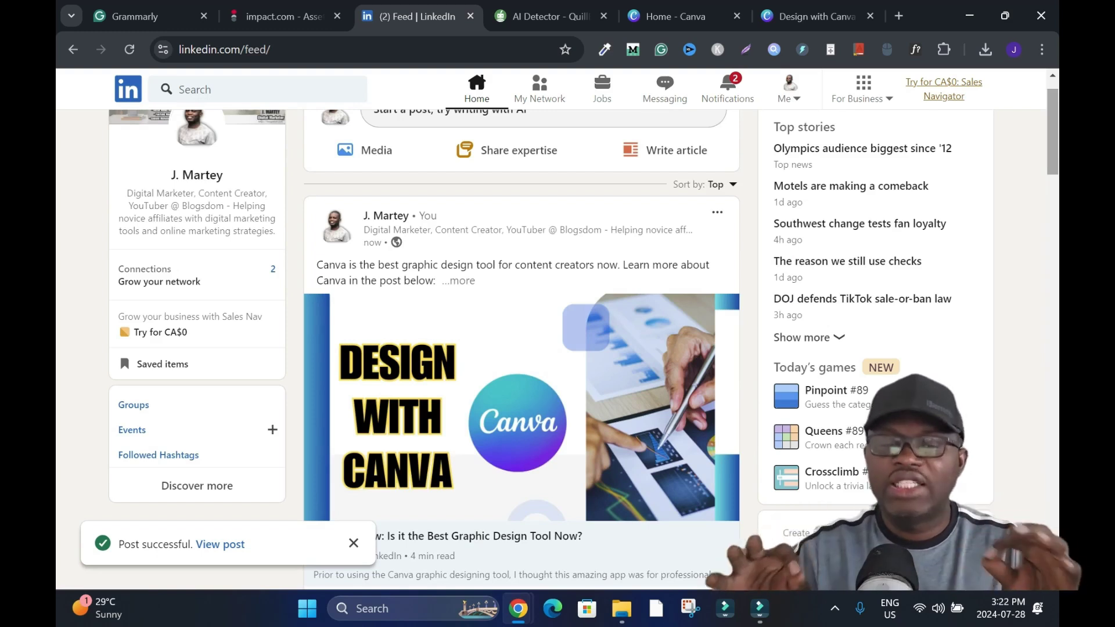
pyautogui.scroll(-8, 521, 348)
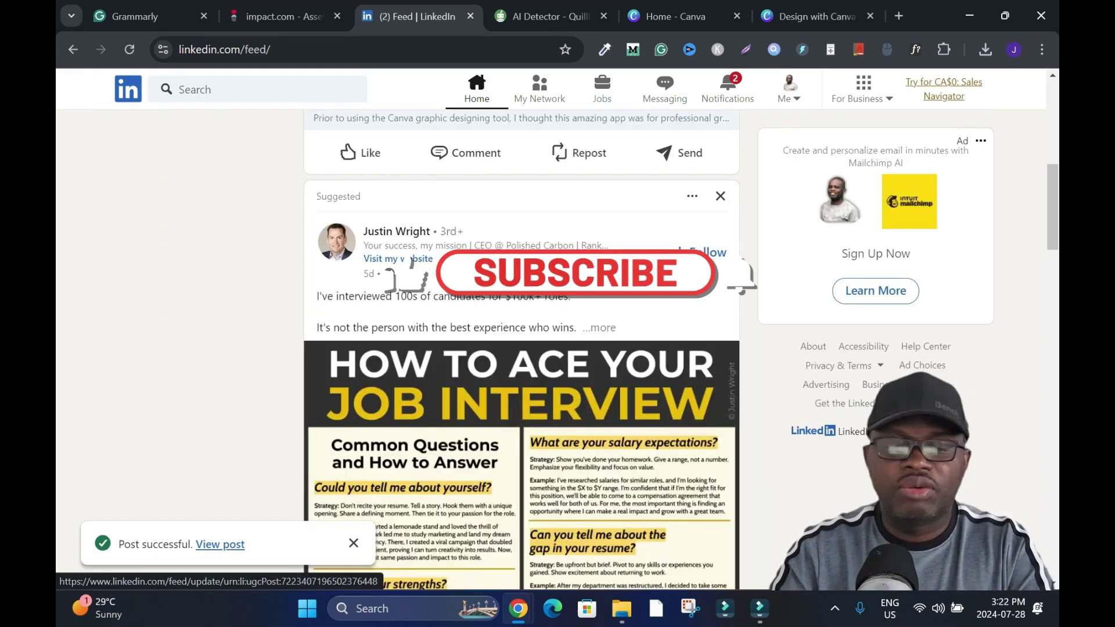
pyautogui.click(220, 544)
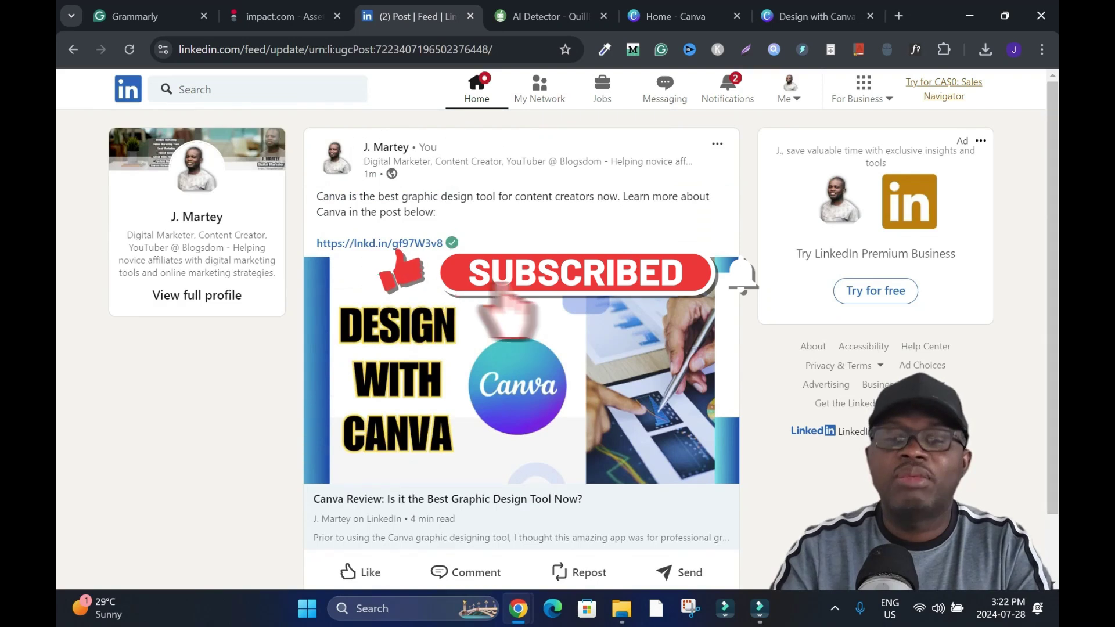